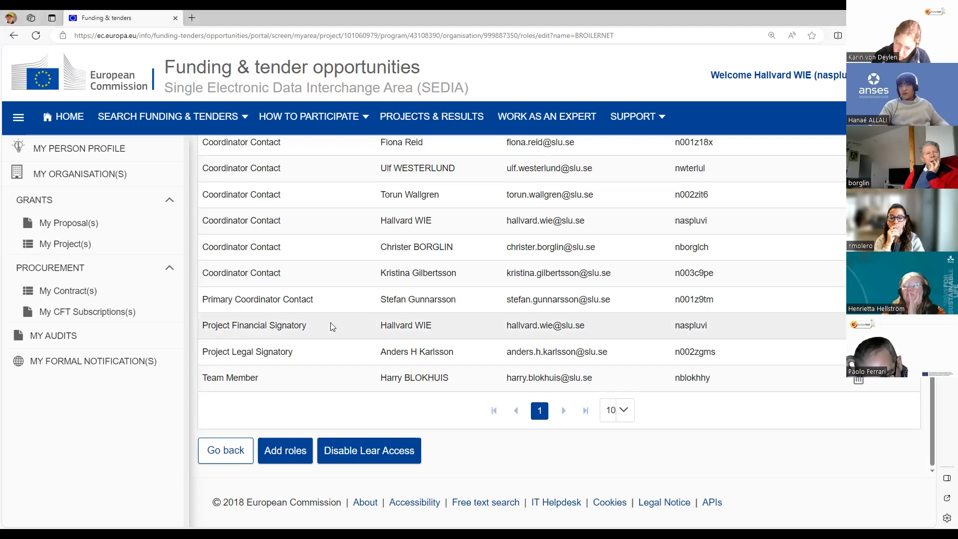
scroll(330, 327, "up", 5)
scroll(333, 327, "down", 4)
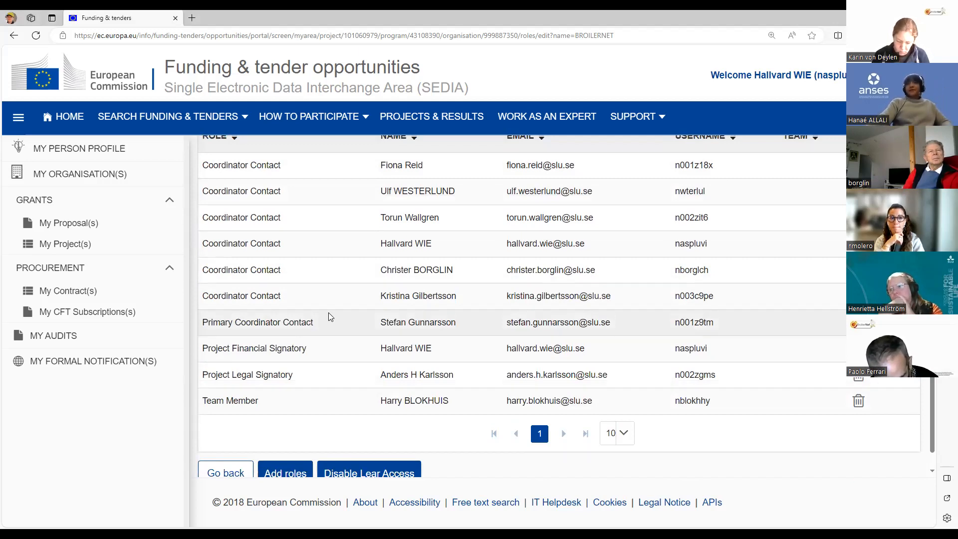
scroll(288, 312, "up", 1)
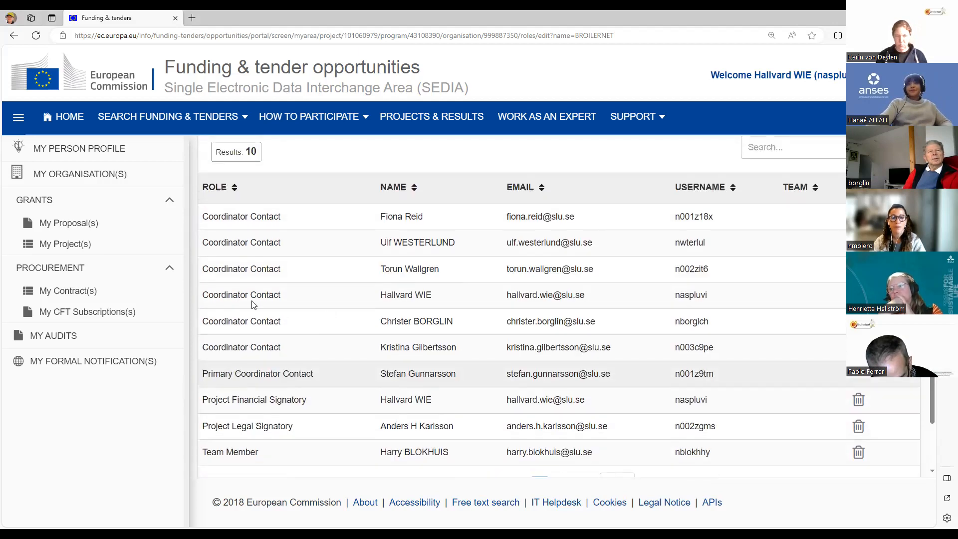
Step: Search My Project(s) for "broil" and open Manage Project for the BROILERNET project
left_click(82, 249)
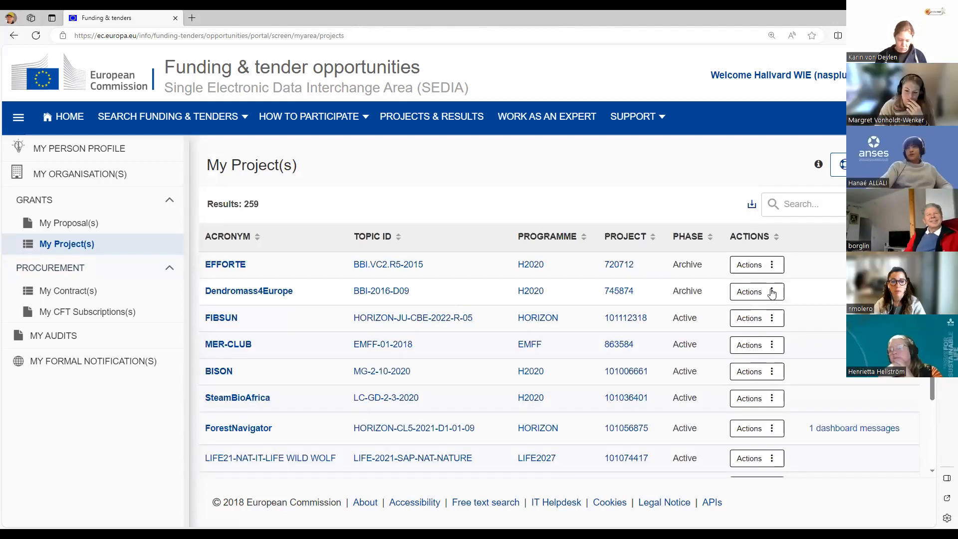
left_click(798, 204)
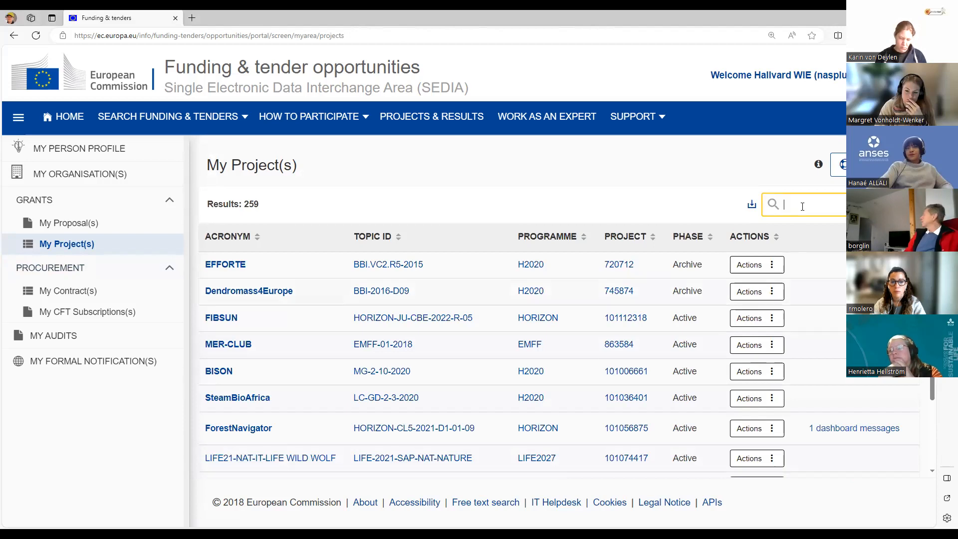
type("broil")
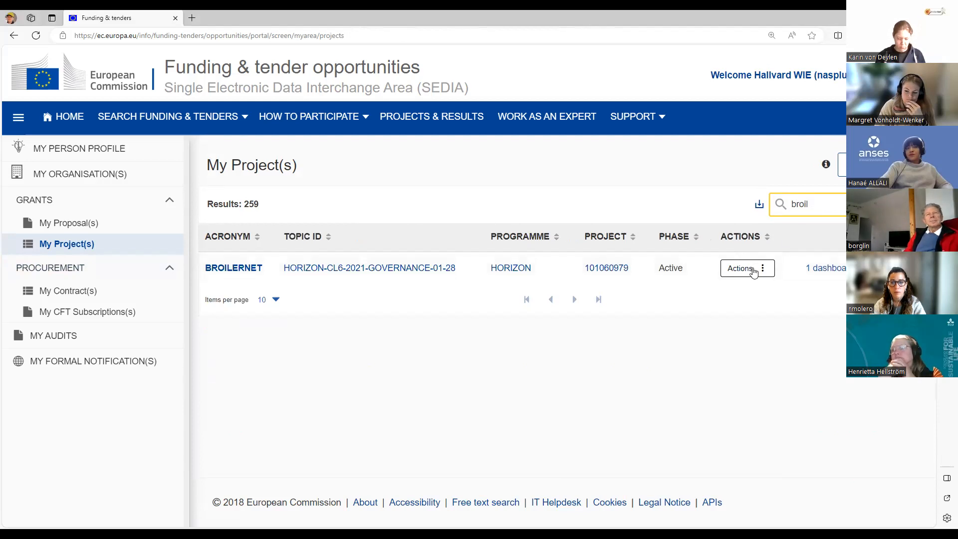
left_click(754, 268)
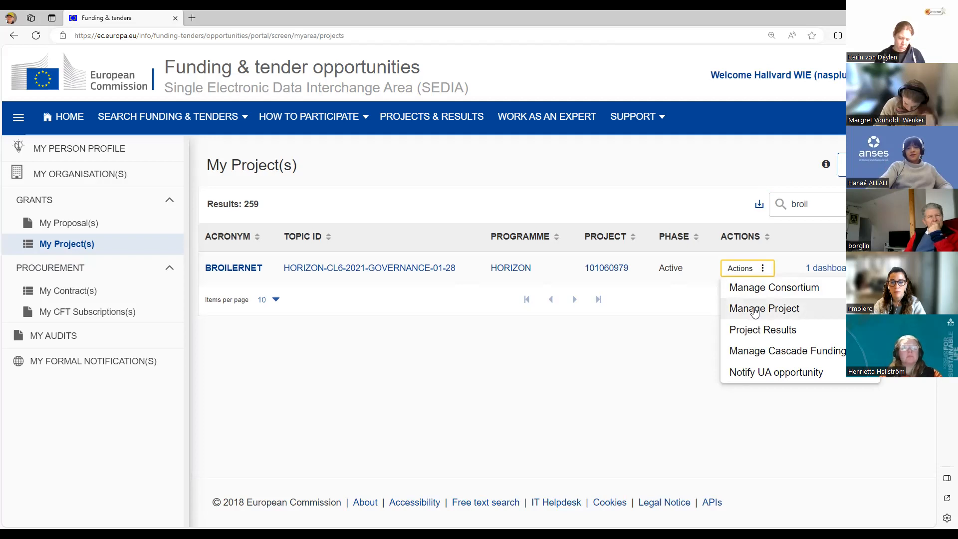
left_click(754, 310)
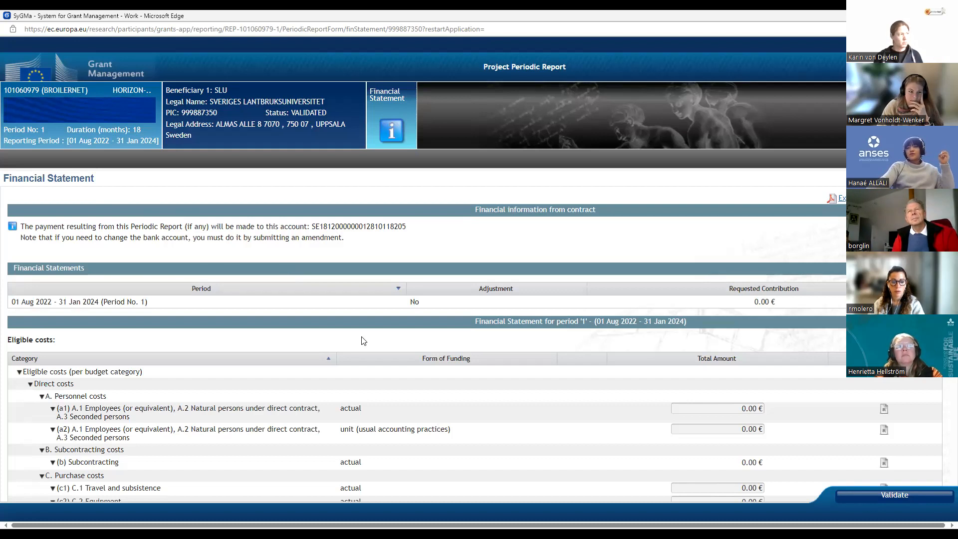
Step: Set the total amount of actual personnel costs (a1) to 100,000 € in the period 1 financial statement
scroll(363, 341, "down", 1)
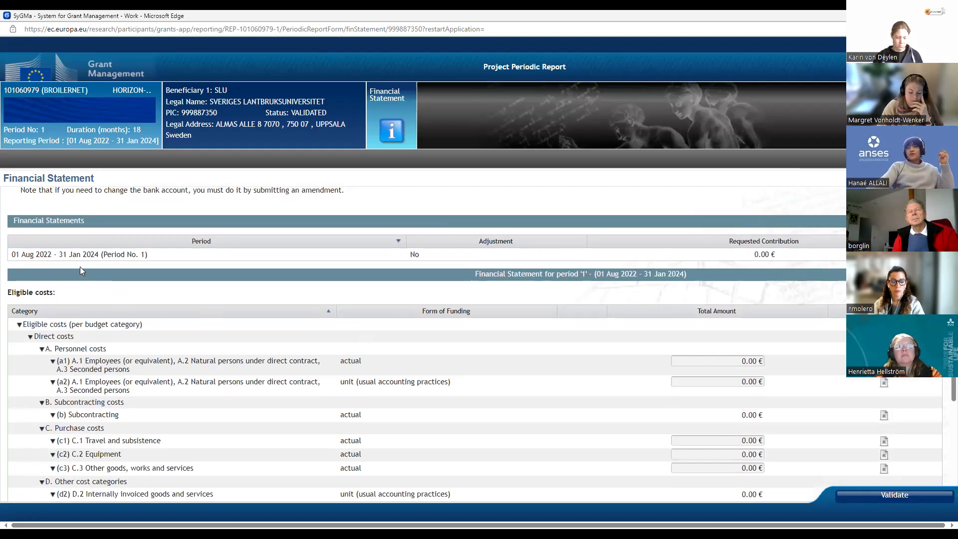
scroll(66, 261, "up", 1)
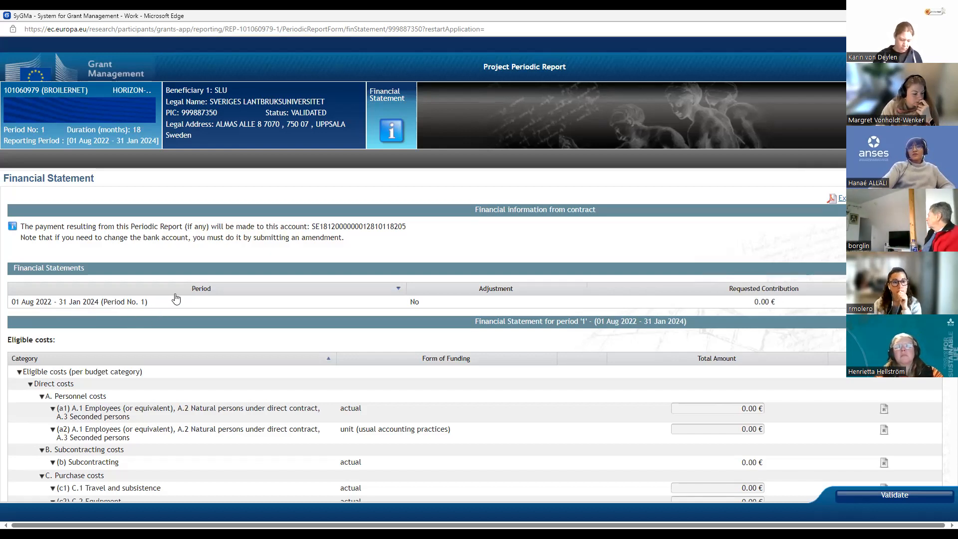
scroll(176, 299, "down", 1)
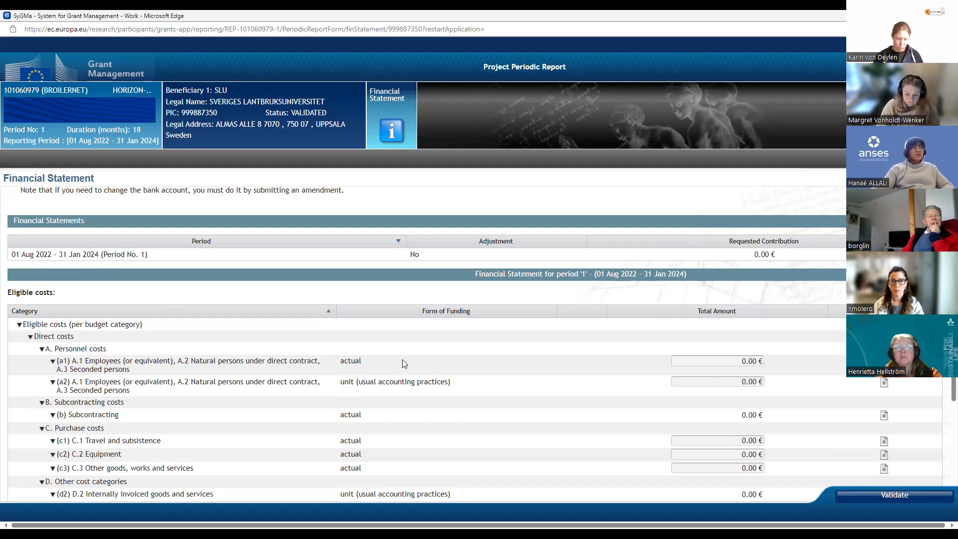
left_click(723, 362)
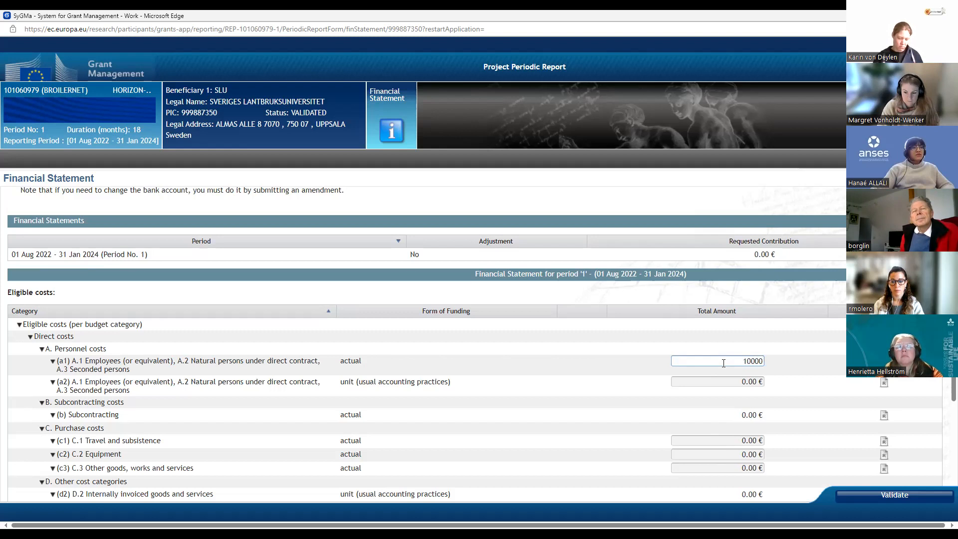
type("0")
left_click(620, 360)
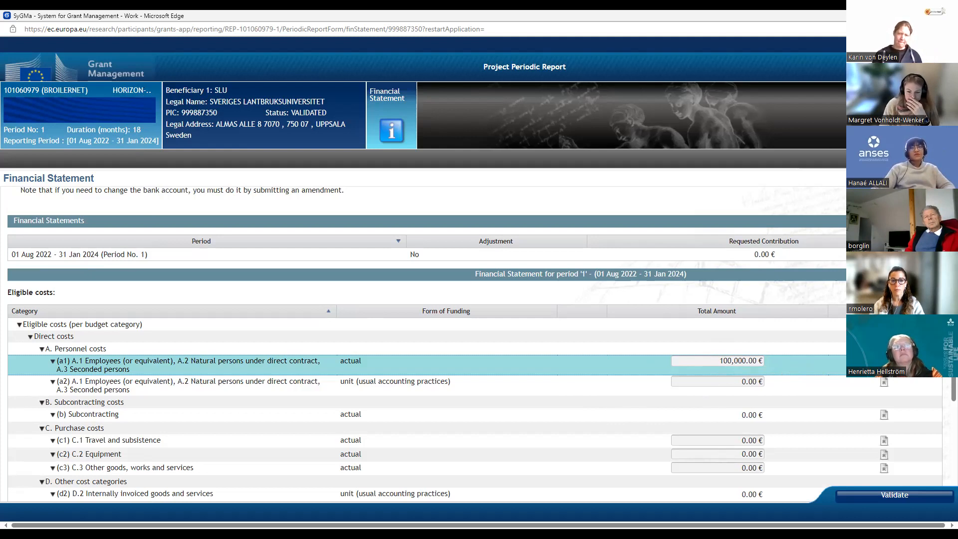
Step: Open the details of personnel costs (a1) and add work package WP2 with 1.5 person months
left_click(884, 362)
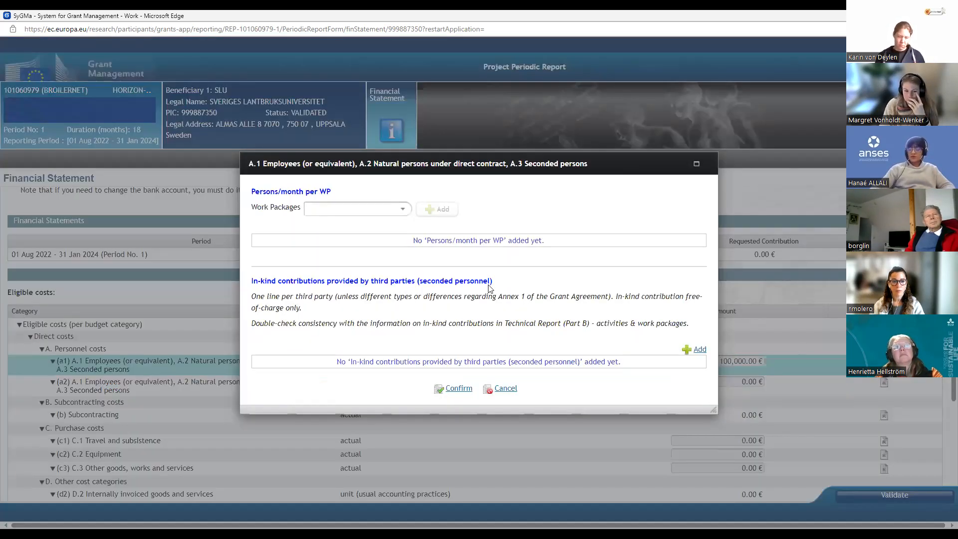
left_click(402, 210)
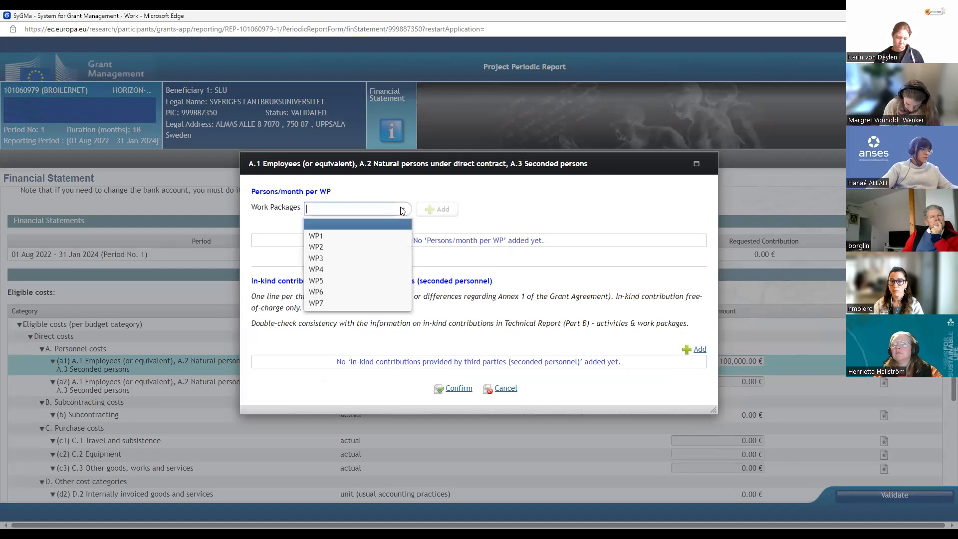
left_click(328, 247)
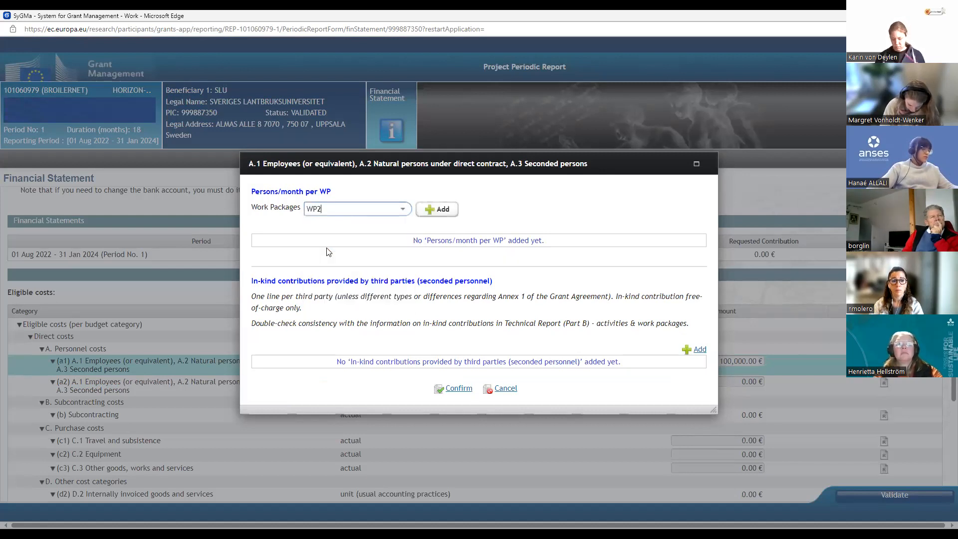
left_click(437, 210)
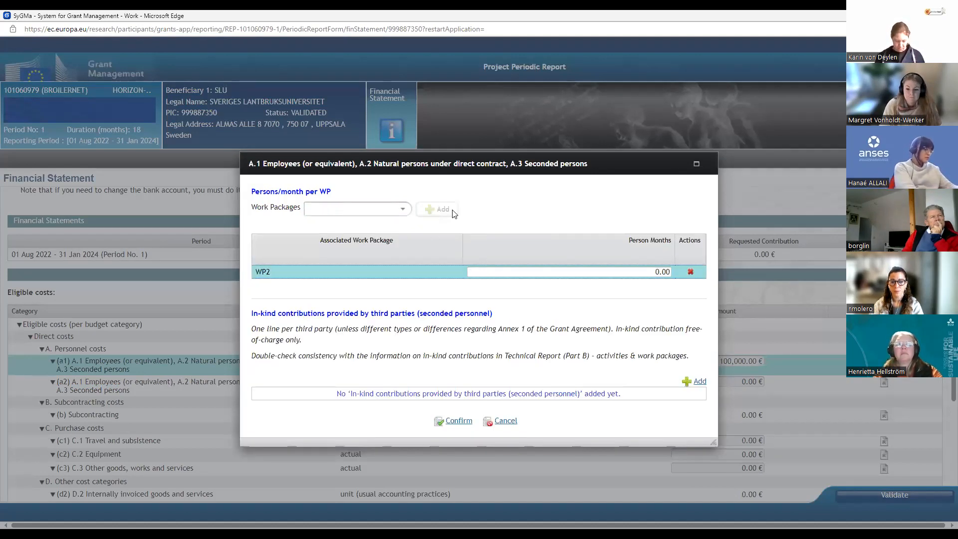
left_click(629, 272)
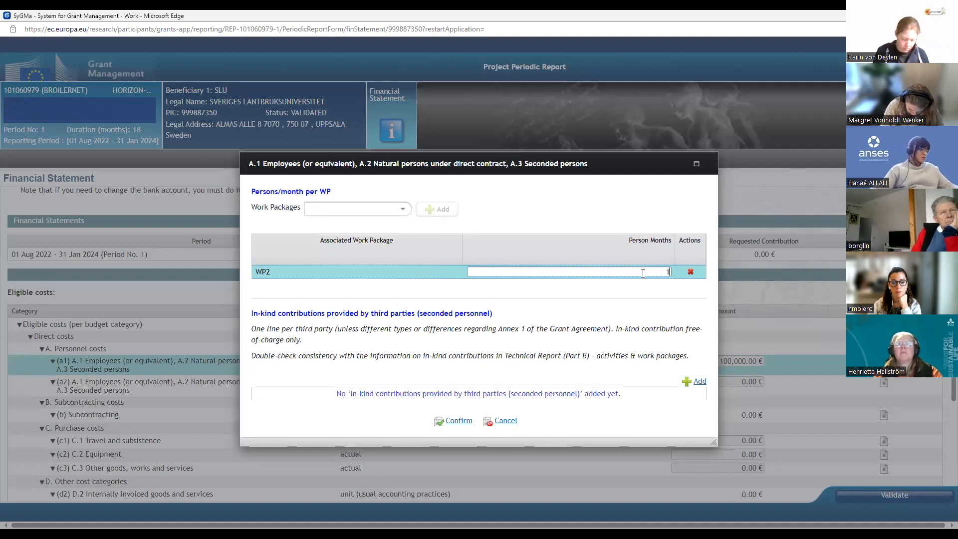
type("1.5")
left_click(645, 295)
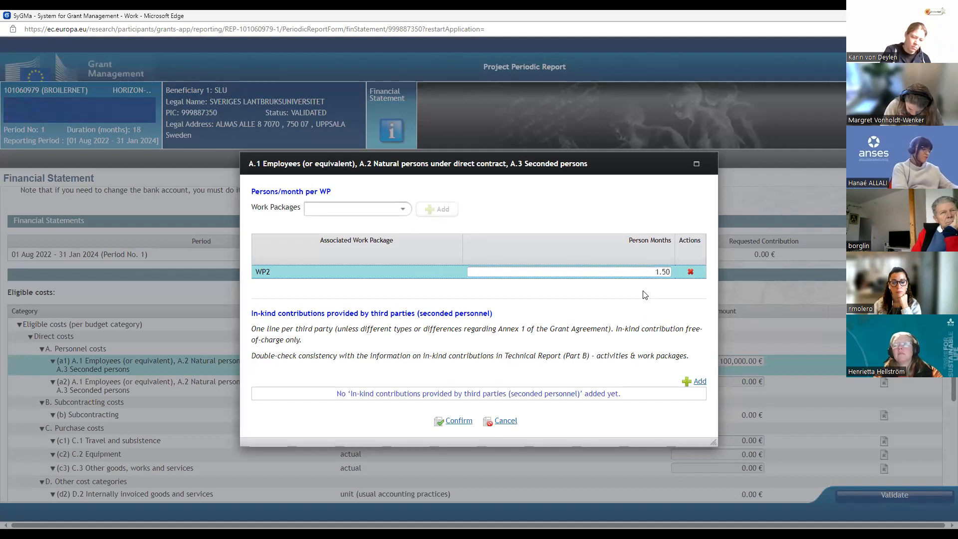
Step: Add work package WP4 with 2.3 person months to the personnel cost details
left_click(402, 209)
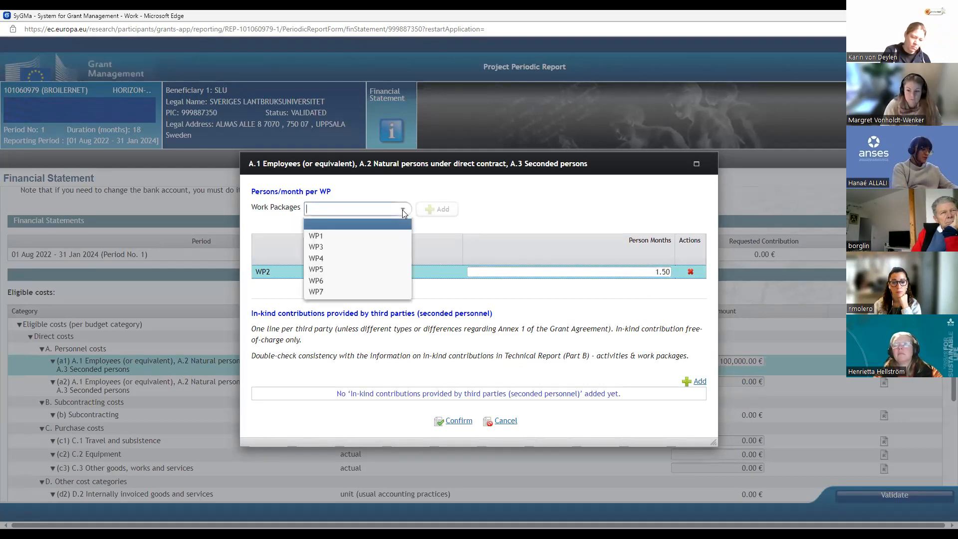
left_click(323, 257)
left_click(438, 209)
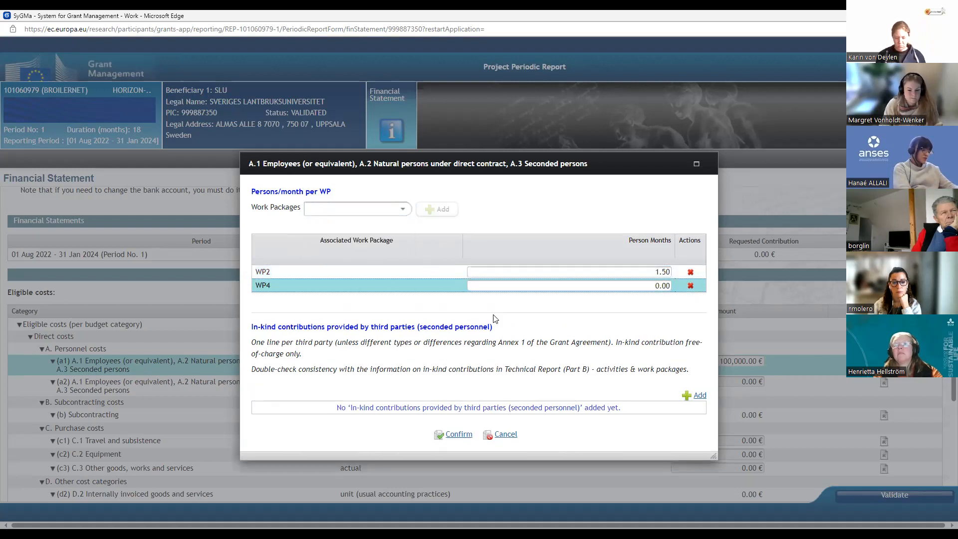
left_click(638, 286)
key("Delete")
key("Delete")
key("Delete")
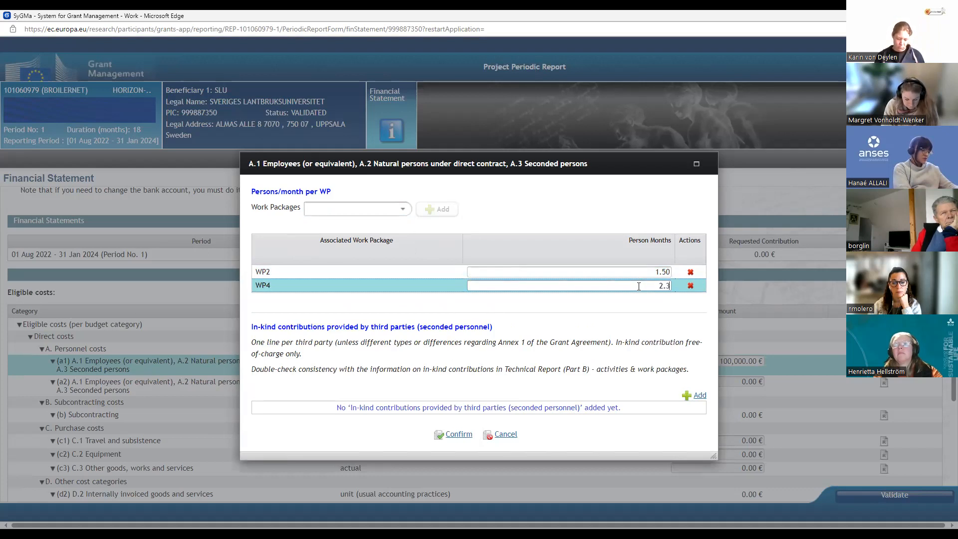
left_click(638, 300)
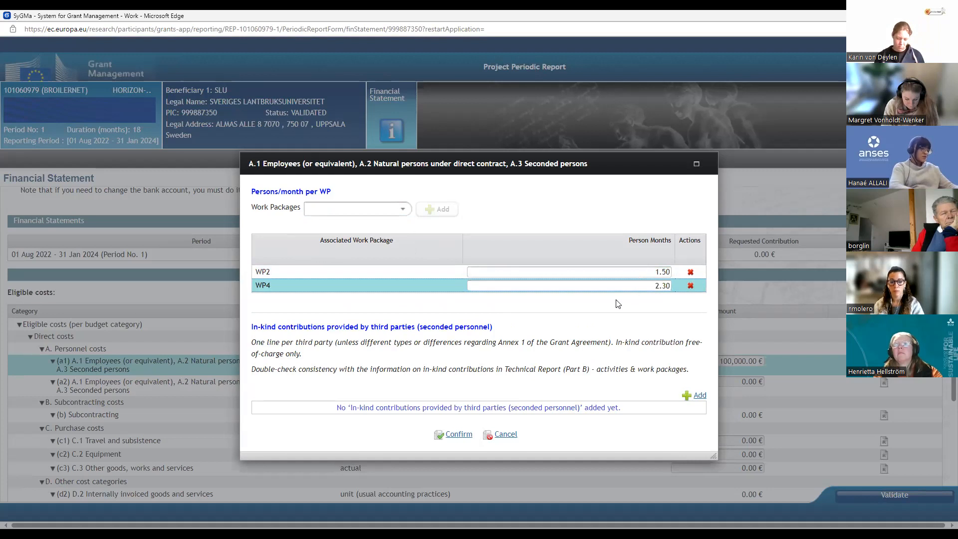
Step: Add work package WP6 with 4 person months and confirm the personnel cost details
left_click(403, 210)
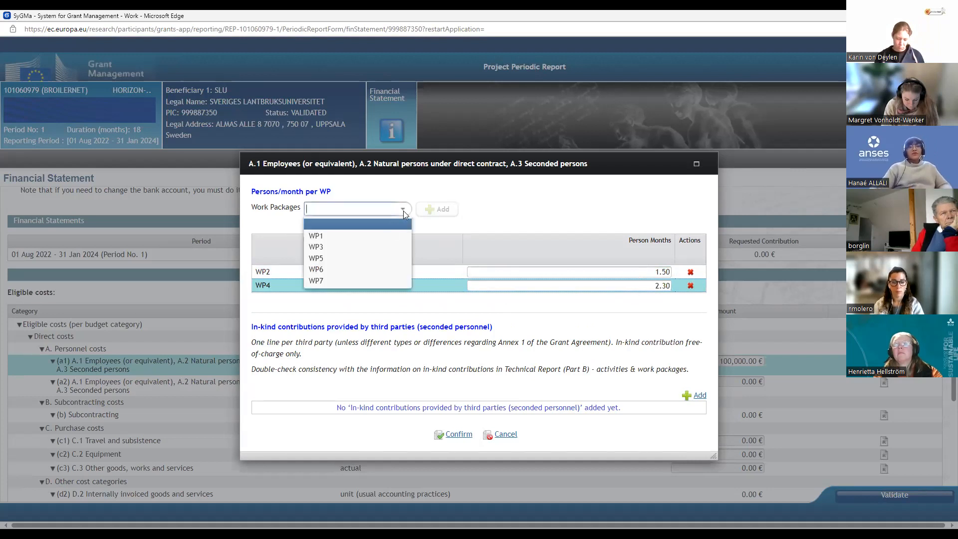
left_click(333, 269)
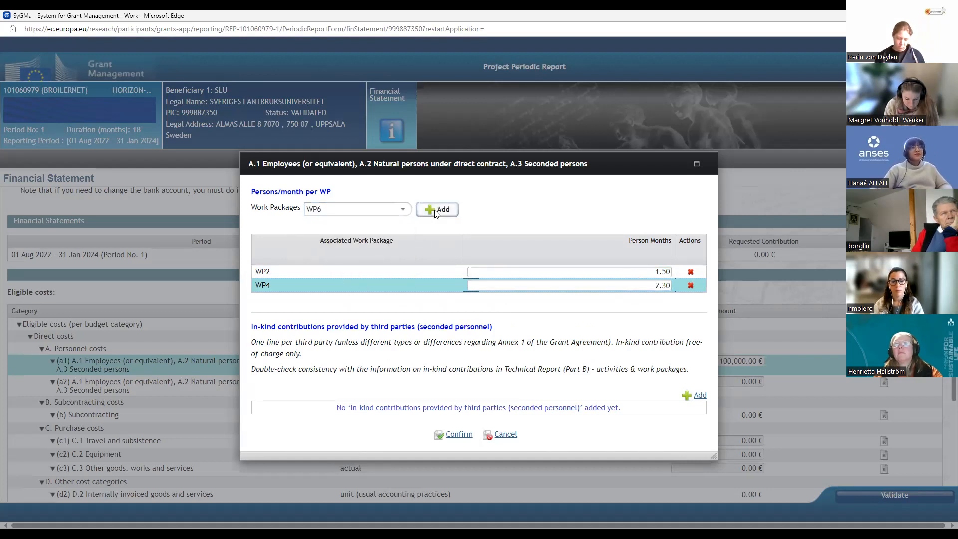
left_click(437, 209)
left_click(624, 301)
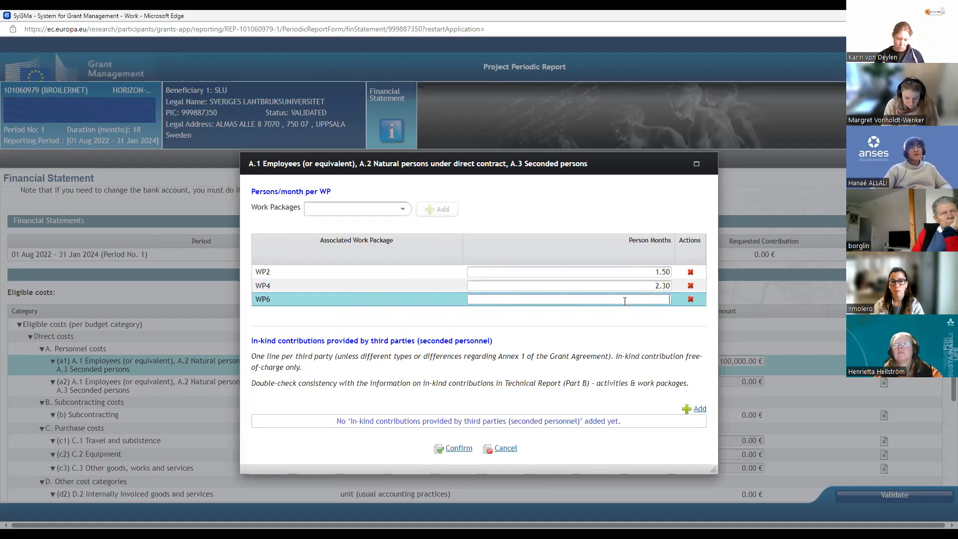
type("4")
left_click(624, 318)
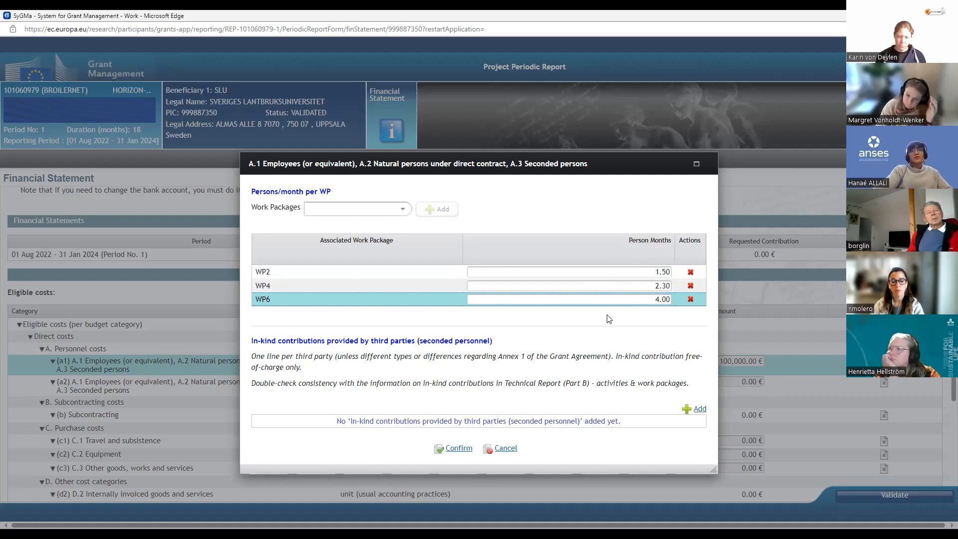
left_click(458, 449)
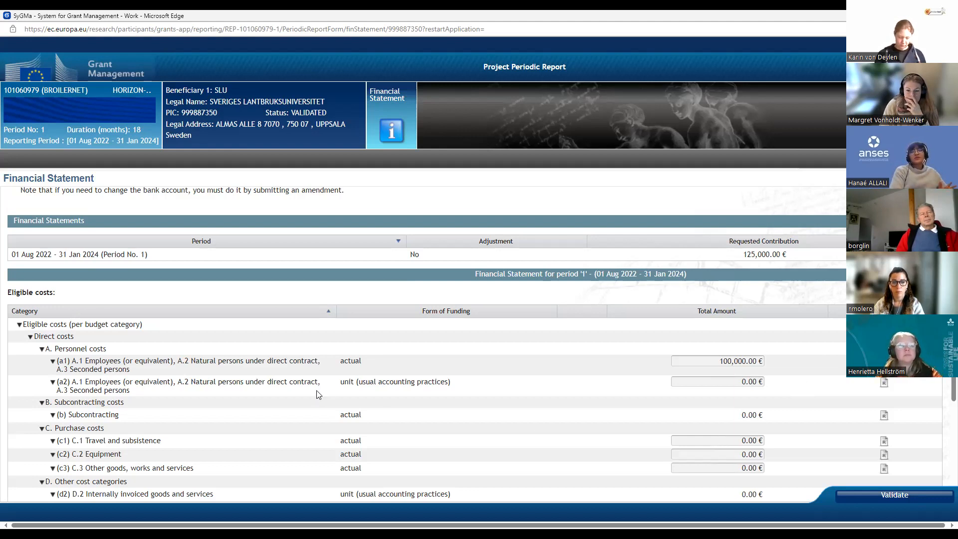
Step: View the cost details of (b) Subcontracting and close them without adding a subcontract
scroll(317, 394, "down", 1)
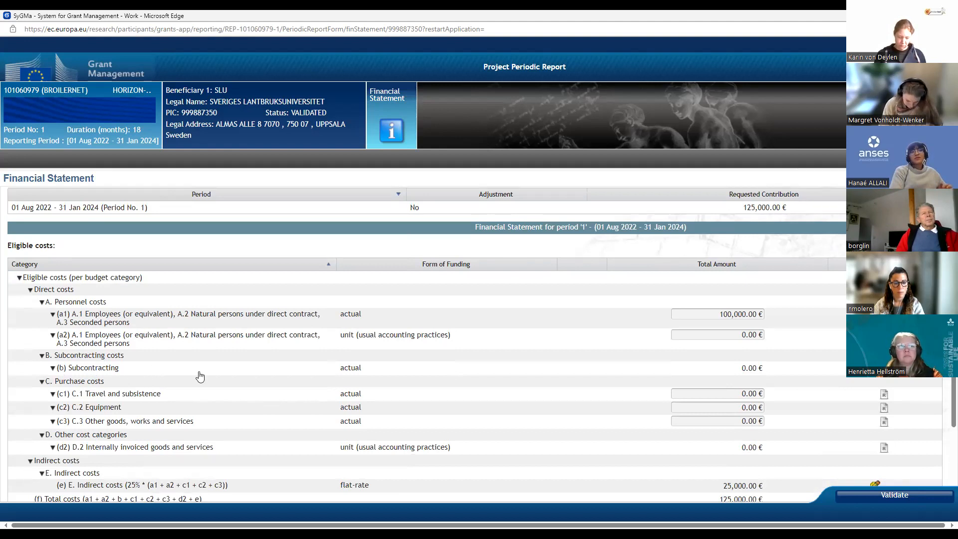
left_click(54, 370)
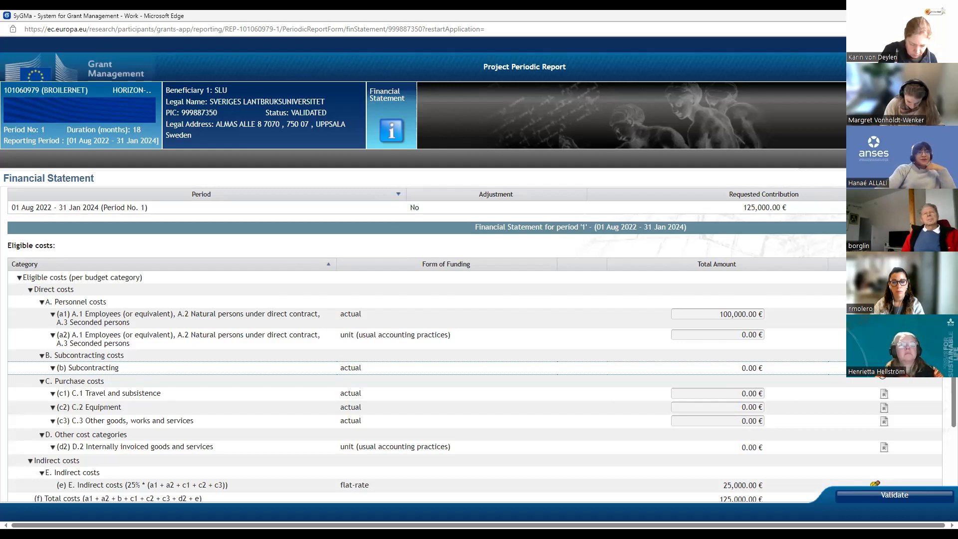
left_click(776, 370)
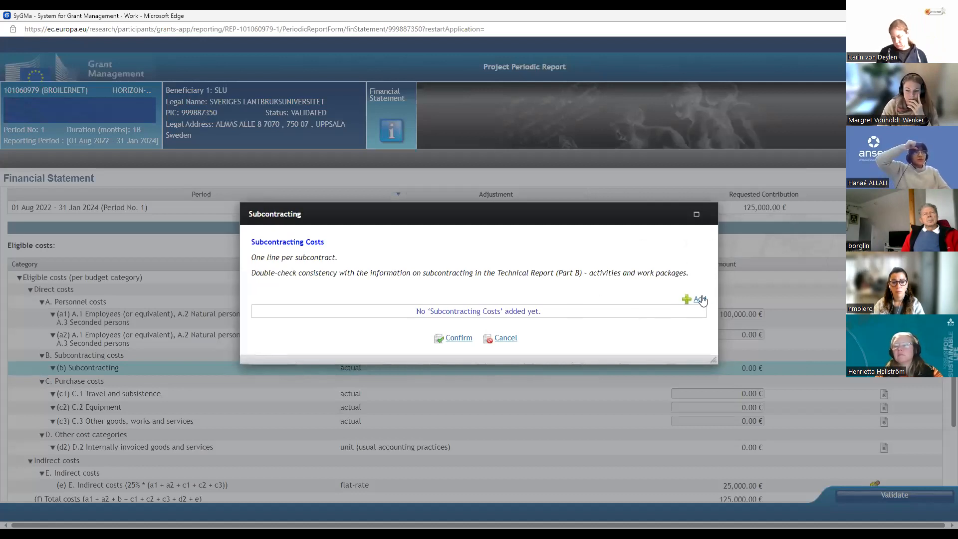
left_click(504, 339)
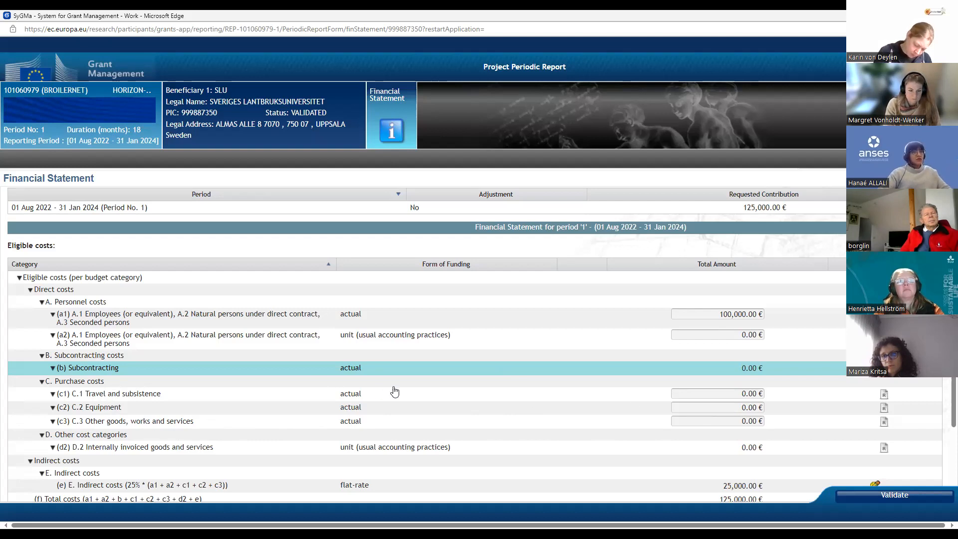
Step: Set the total amount of C.1 Travel and subsistence (c1) to 15,000 €
left_click(728, 394)
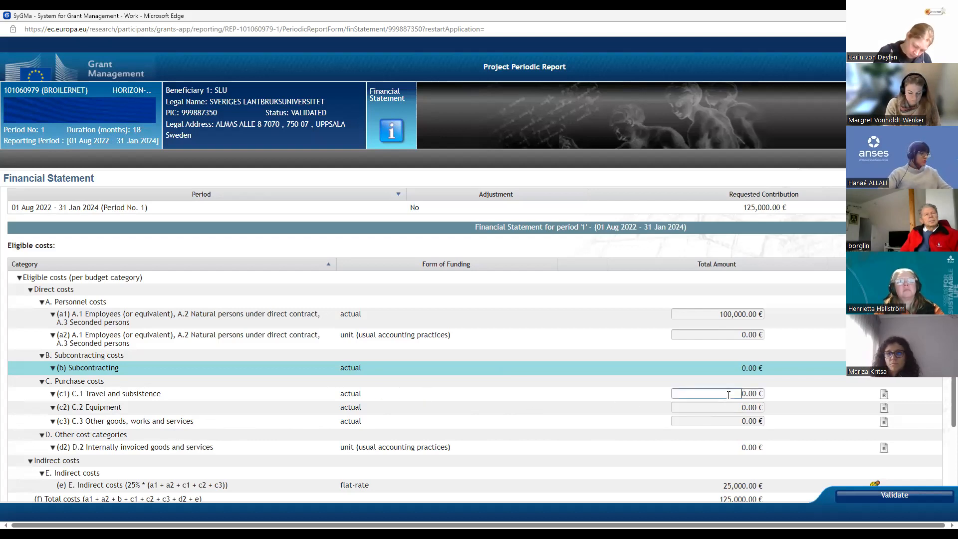
key("BackSpace")
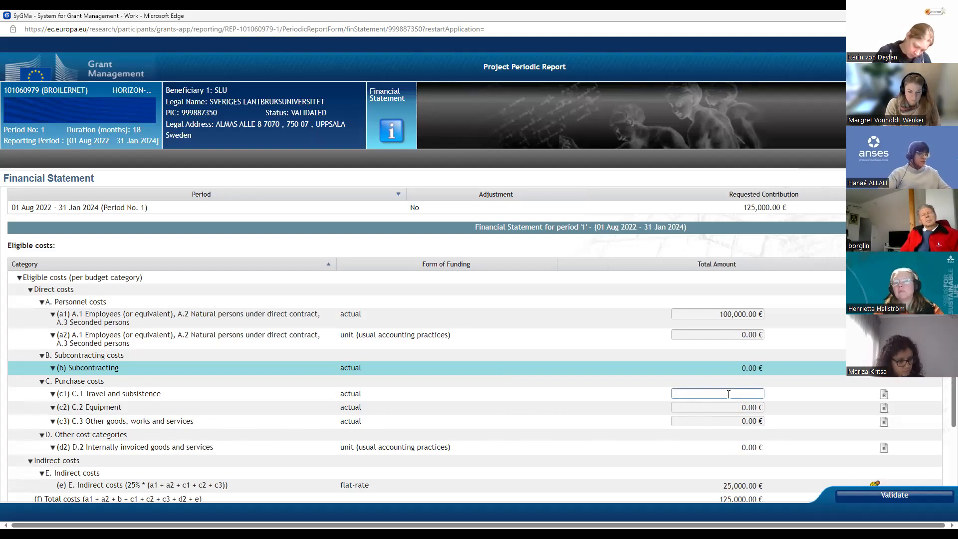
type("000")
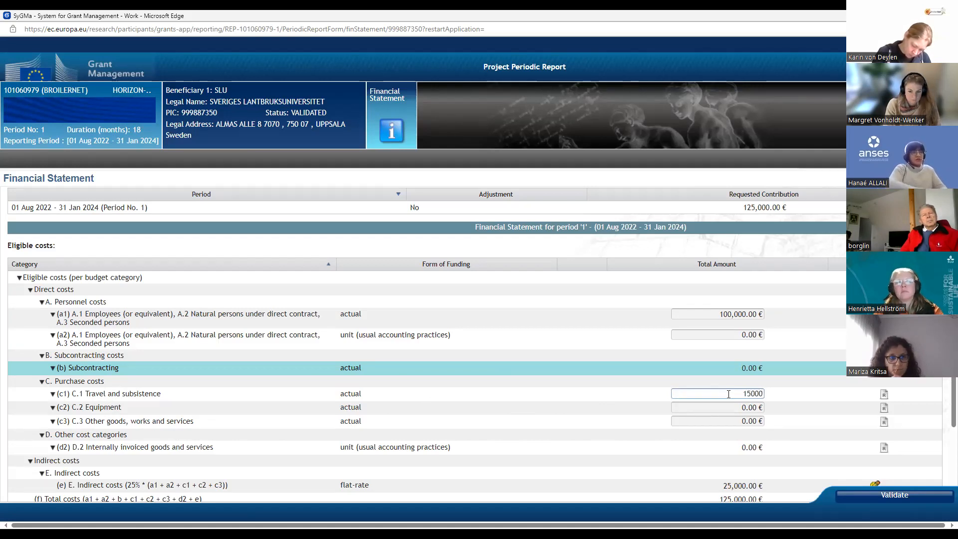
key("Return")
Step: Set the total amount of C.2 Equipment (c2) to 5,000 €
left_click(735, 408)
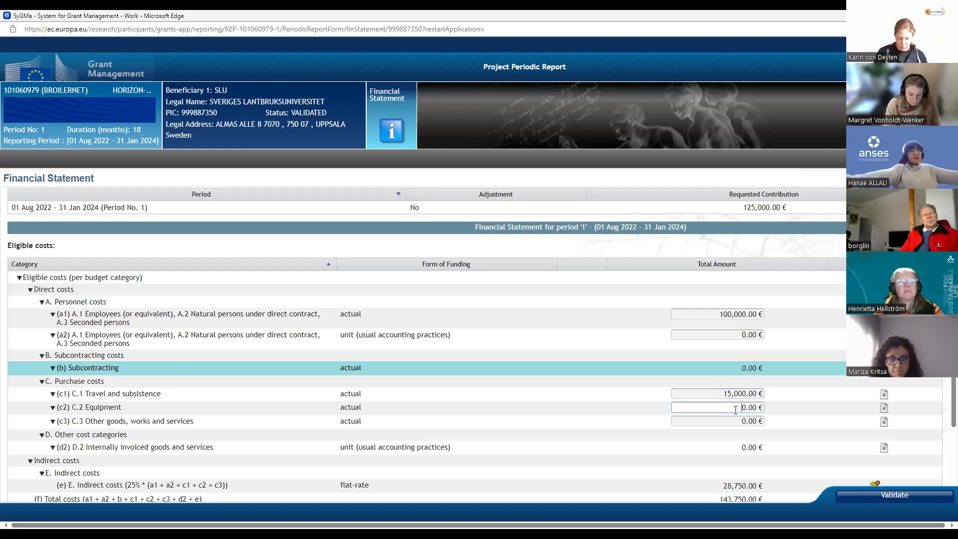
type("5000")
Step: Set the total amount of C.3 Other goods, works and services (c3) to 100,000 €
left_click(733, 421)
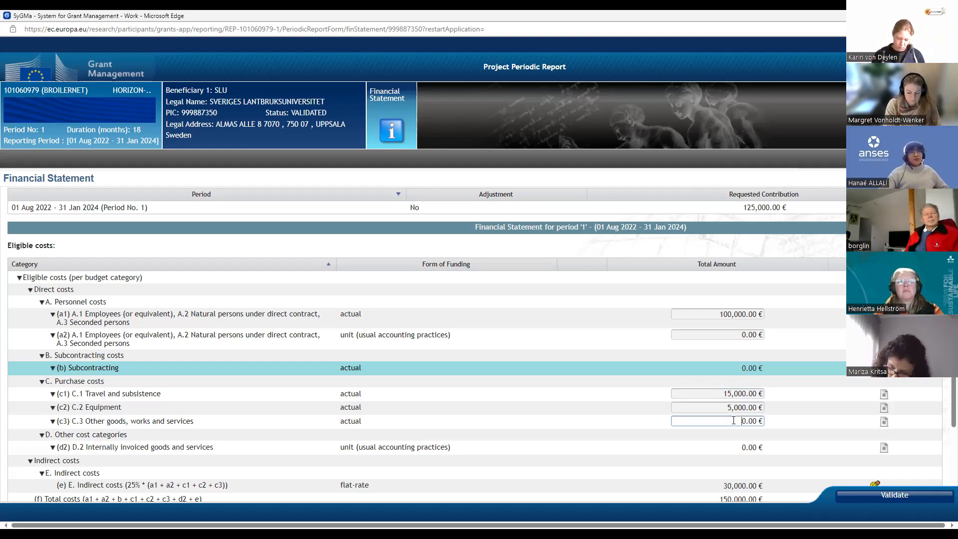
key("BackSpace")
key("BackSpace")
key("BackSpace")
key("BackSpace")
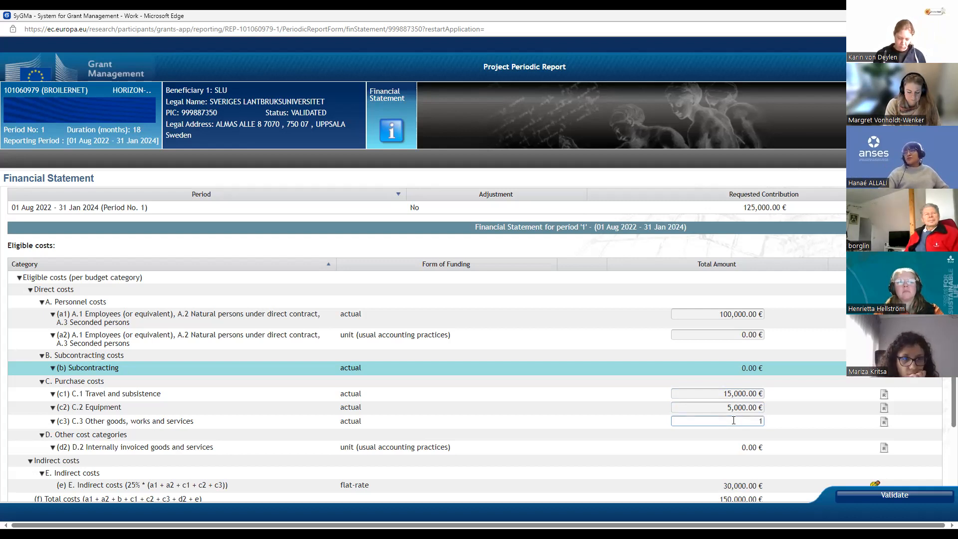
type("100,000")
key("Return")
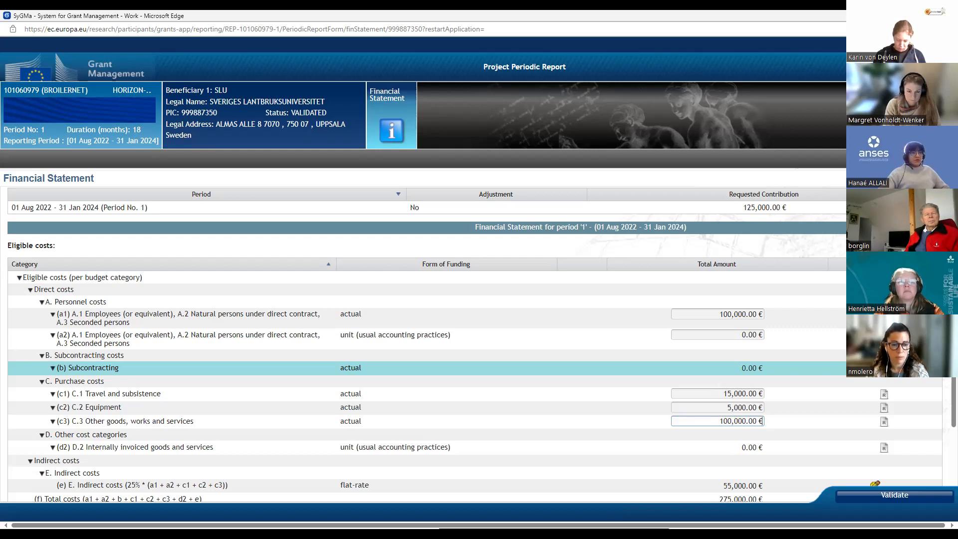
key("BackSpace")
key("BackSpace")
key("BackSpace")
key("BackSpace")
key("BackSpace")
key("BackSpace")
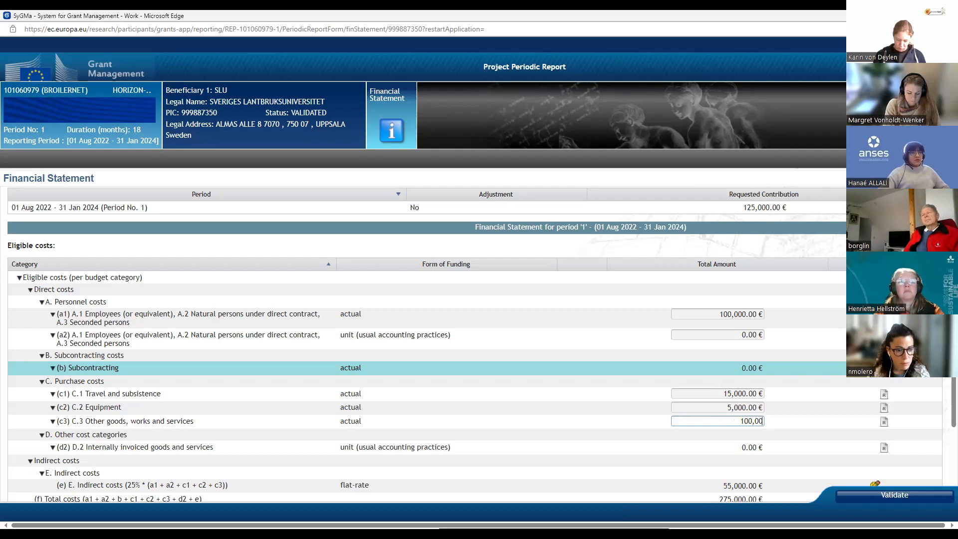
type("0")
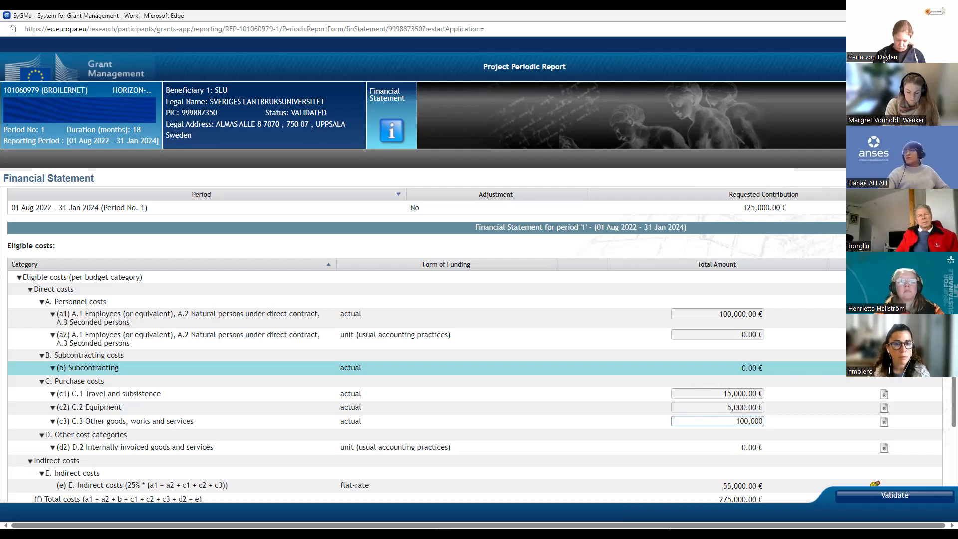
left_click(571, 429)
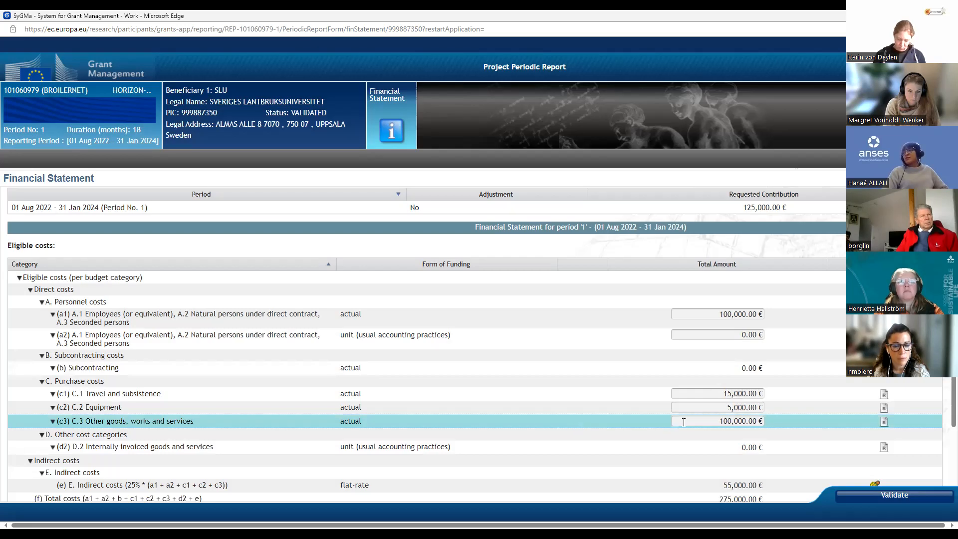
Step: Set the total amount of C.3 Other goods, works and services (c3) to 10,000 € and save the financial statement
left_click(685, 421)
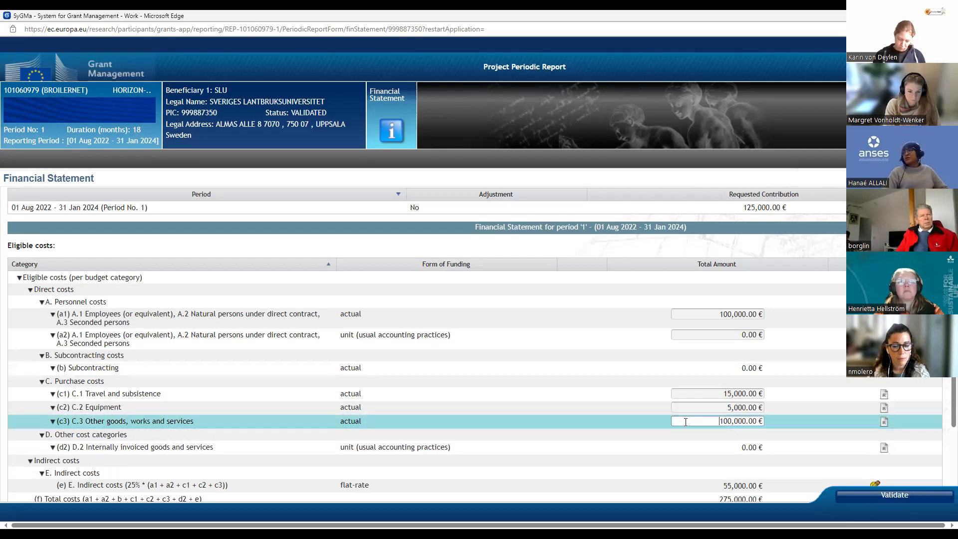
key("BackSpace")
key("BackSpace")
key("BackSpace")
key("BackSpace")
key("BackSpace")
key("BackSpace")
key("BackSpace")
key("BackSpace")
key("BackSpace")
key("BackSpace")
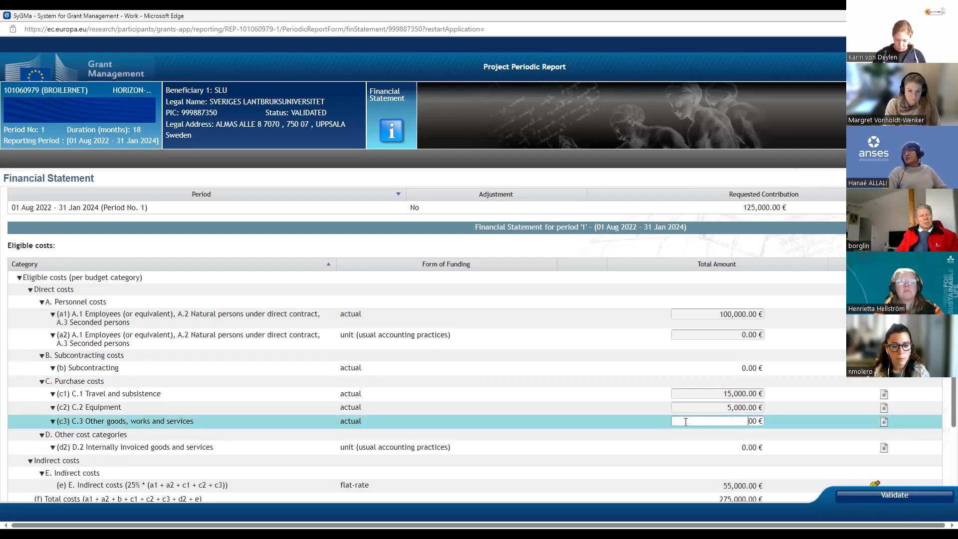
type("10")
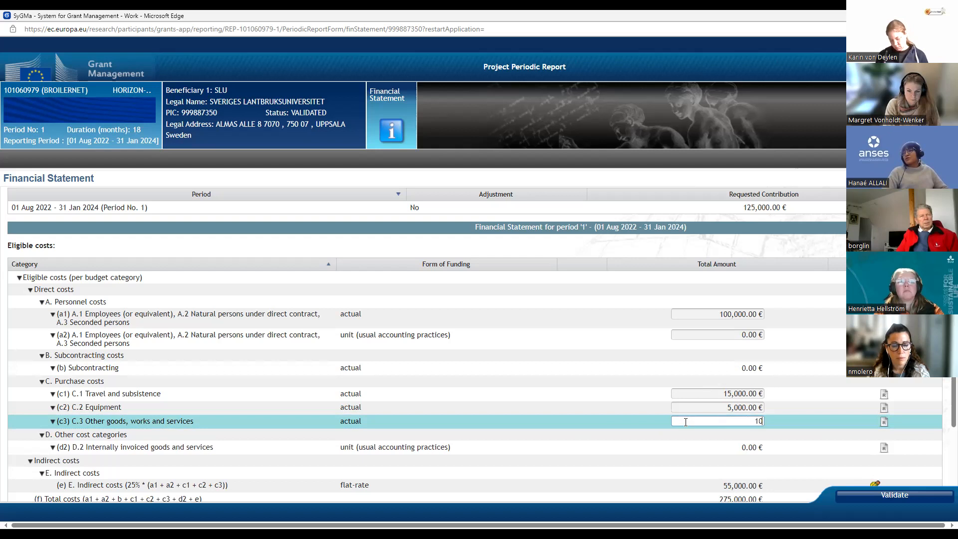
type("000")
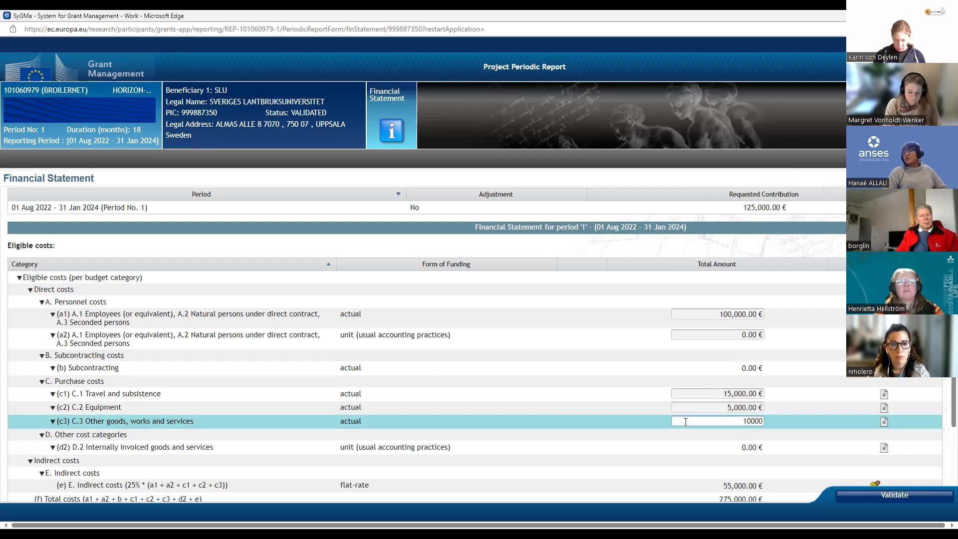
left_click(643, 410)
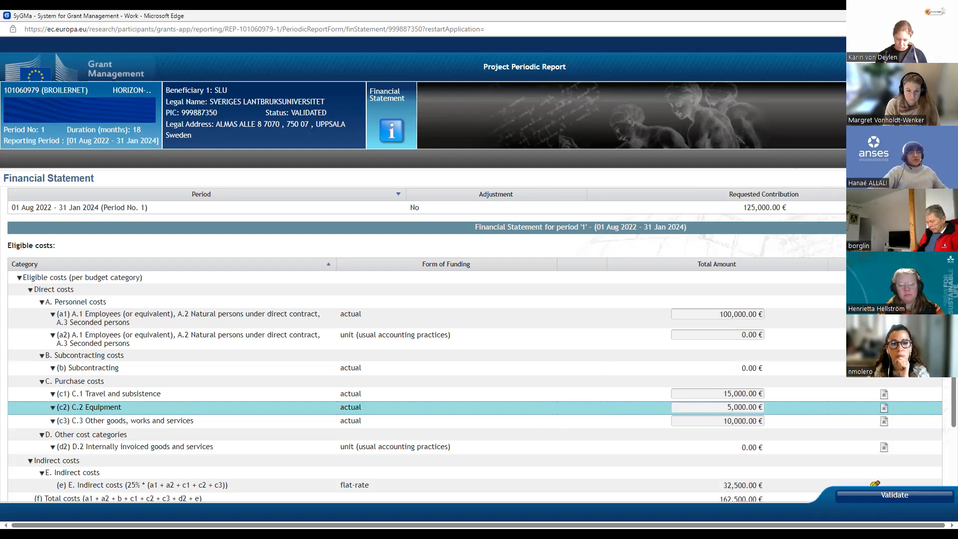
left_click(897, 131)
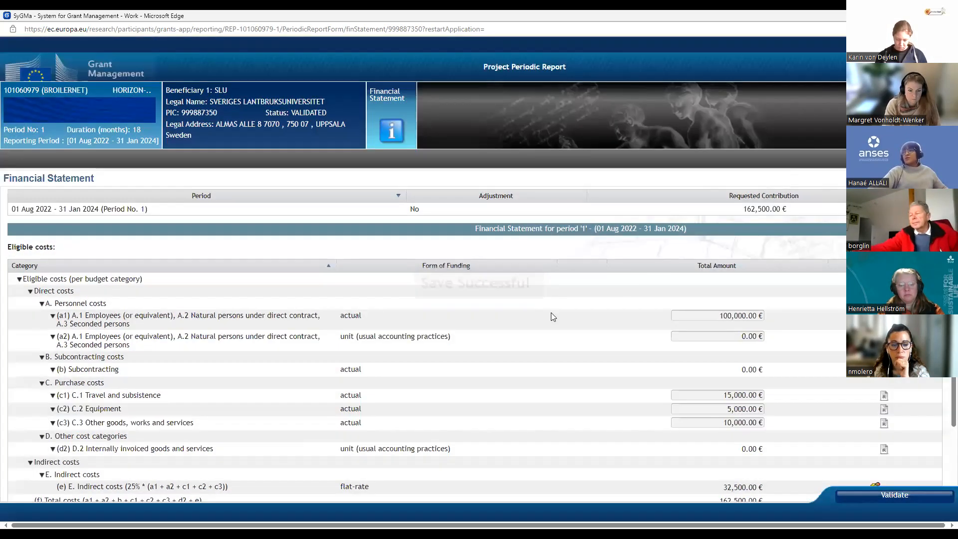
Step: Review the cost totals and EU contribution, validate the financial statement, and close the validation report
scroll(551, 312, "down", 1)
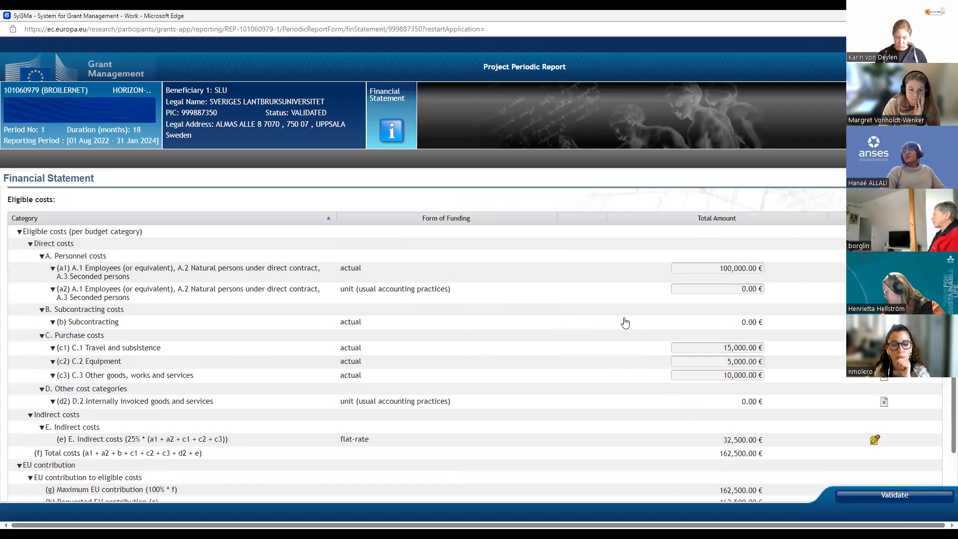
scroll(624, 322, "down", 1)
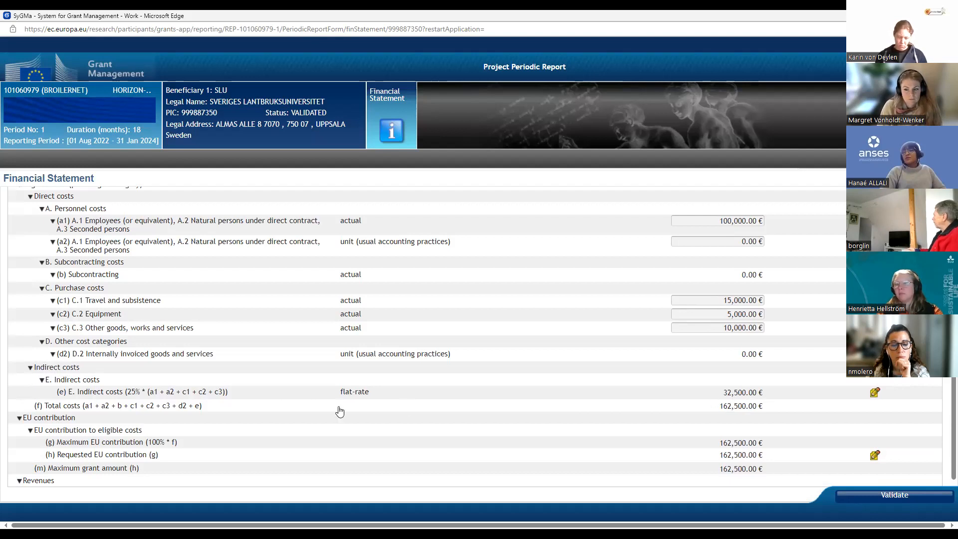
scroll(567, 403, "up", 1)
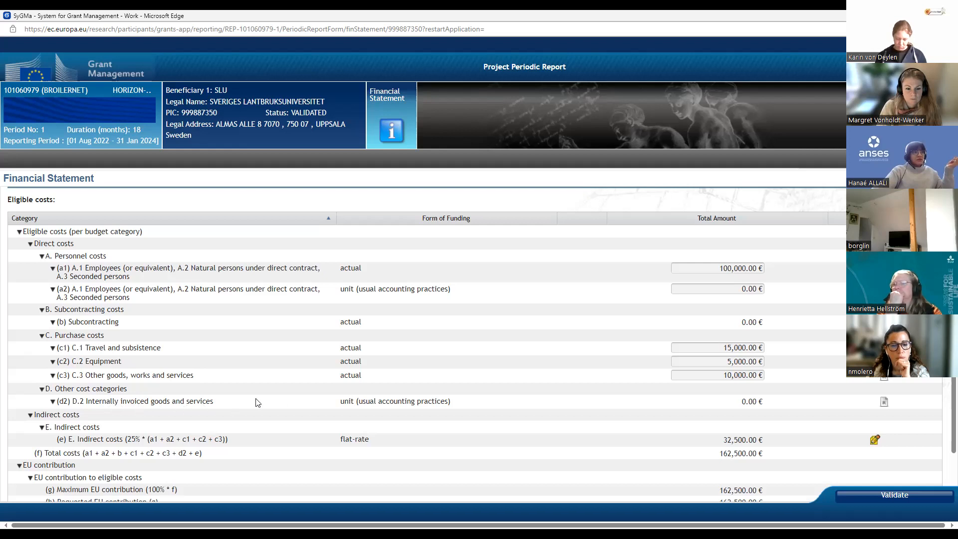
scroll(357, 408, "down", 1)
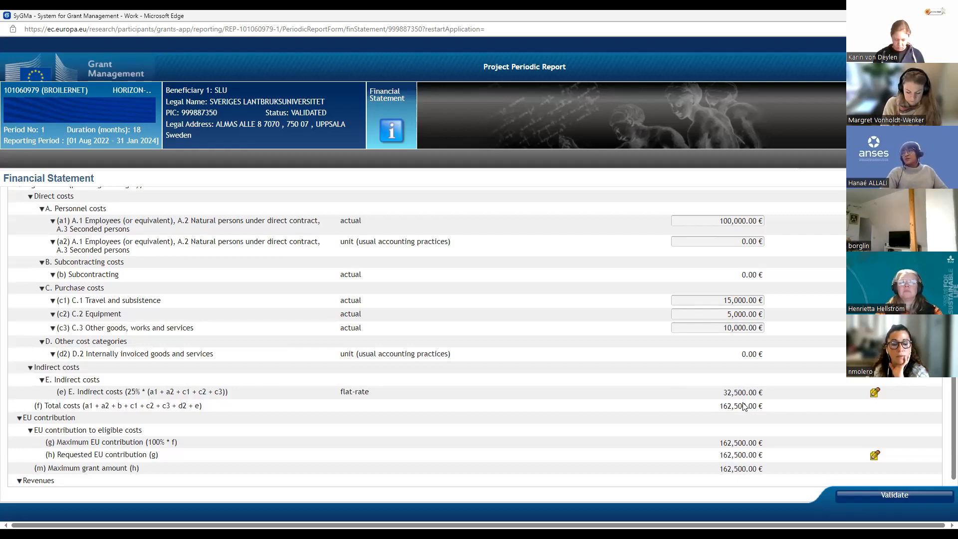
scroll(646, 389, "up", 2)
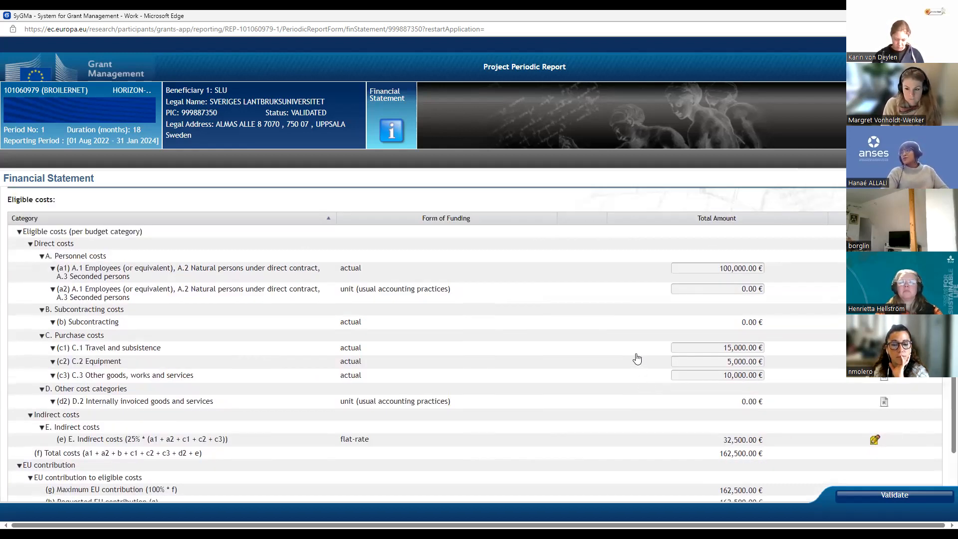
left_click(896, 496)
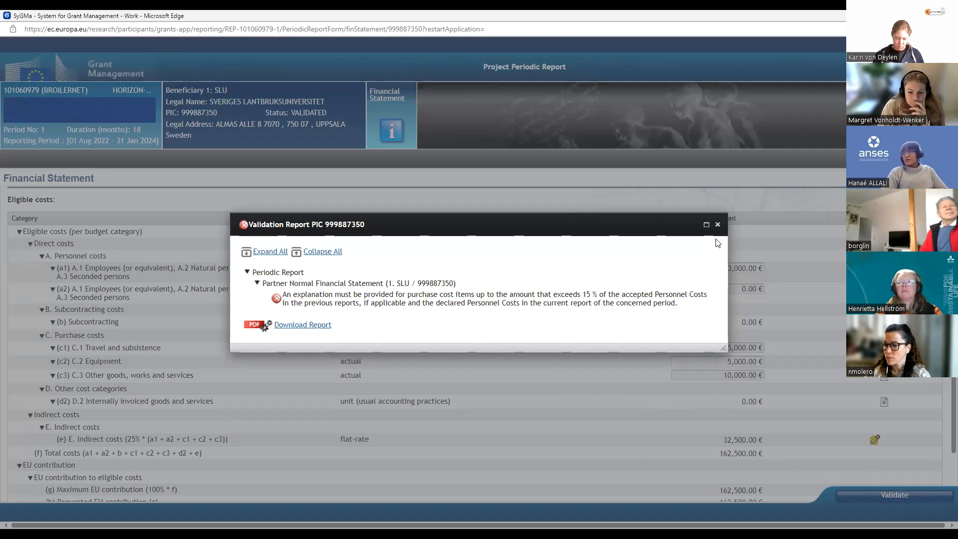
left_click(717, 224)
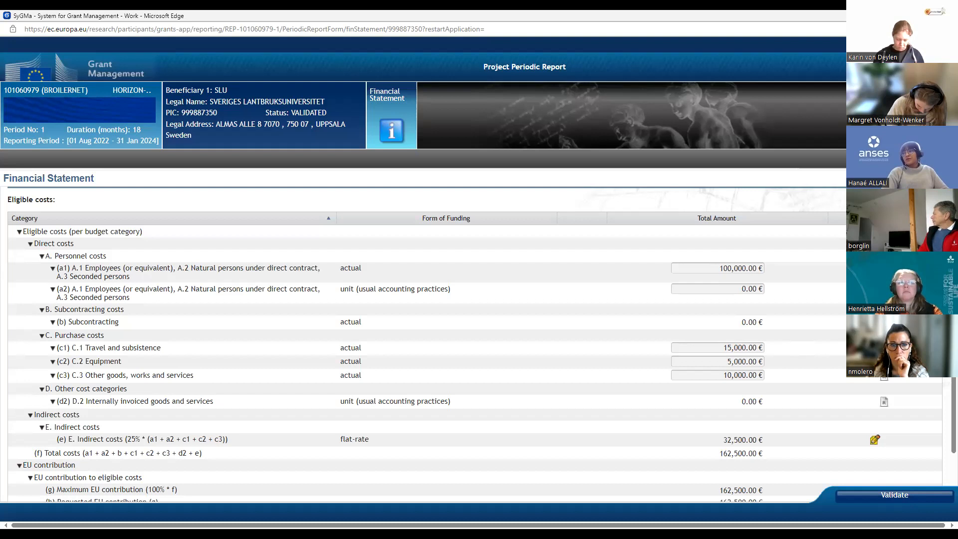
Step: Add a cost item named "Travel kick off" to the Costs section of the C.1 Travel and subsistence details
left_click(883, 348)
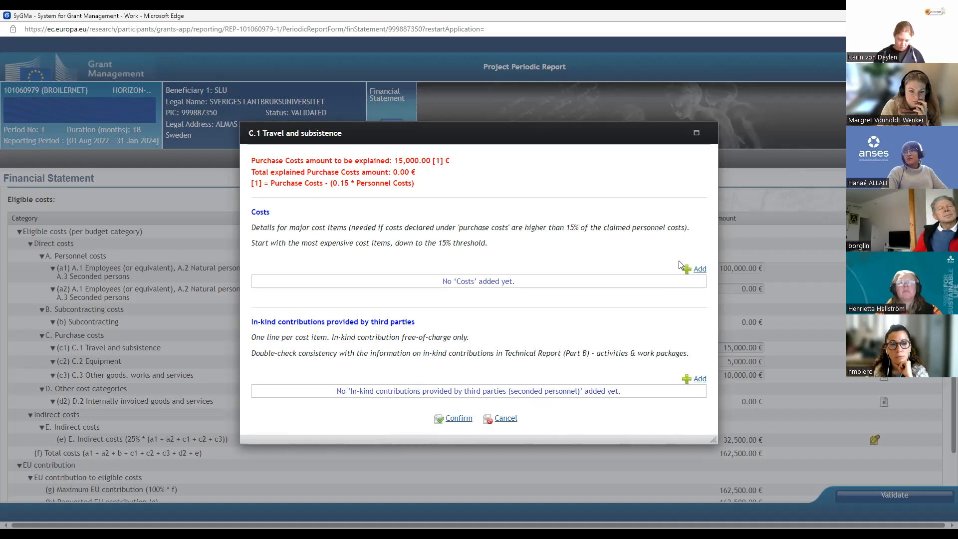
left_click(698, 268)
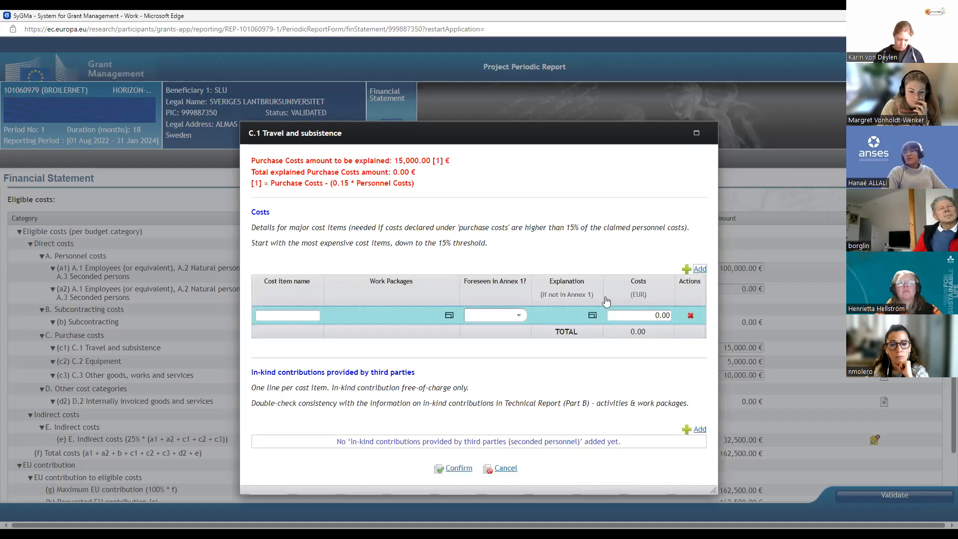
left_click(281, 313)
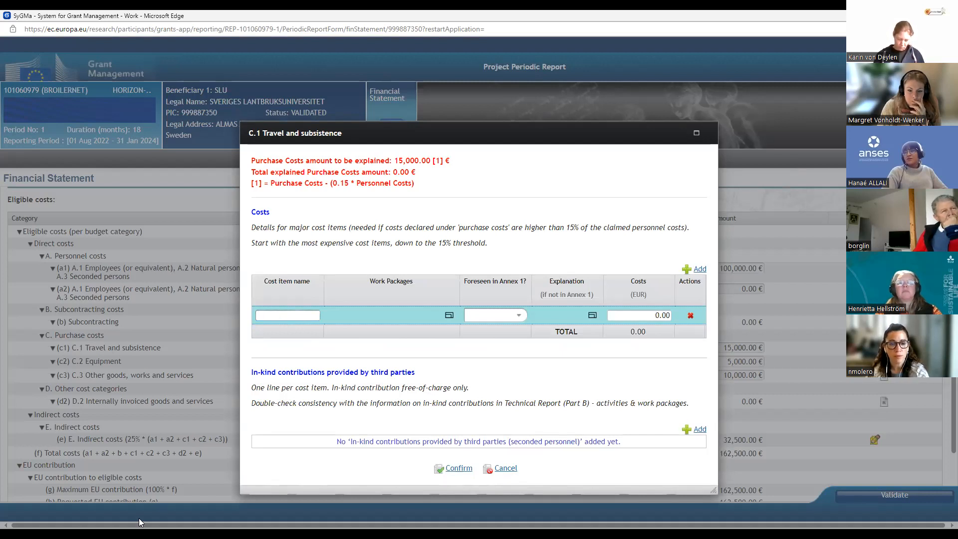
type("Trav")
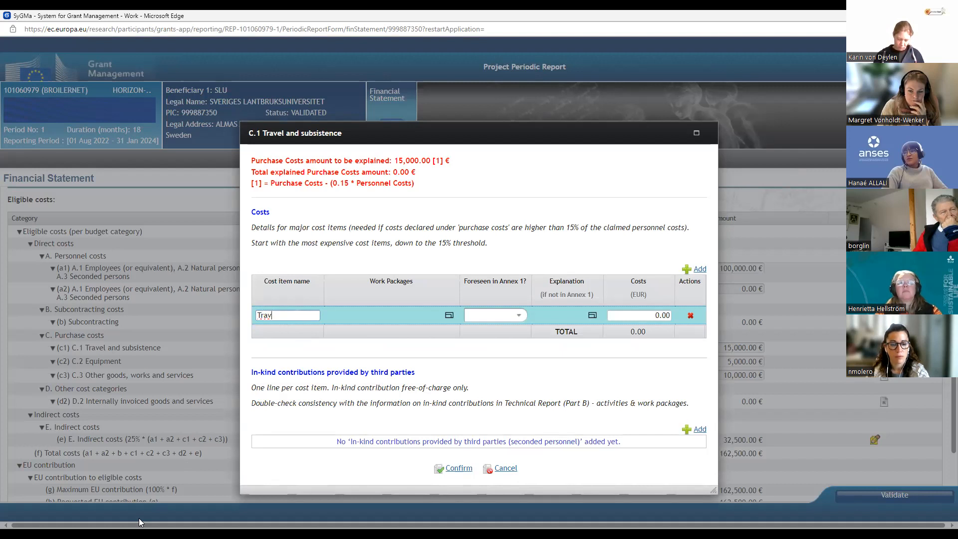
type("el kick")
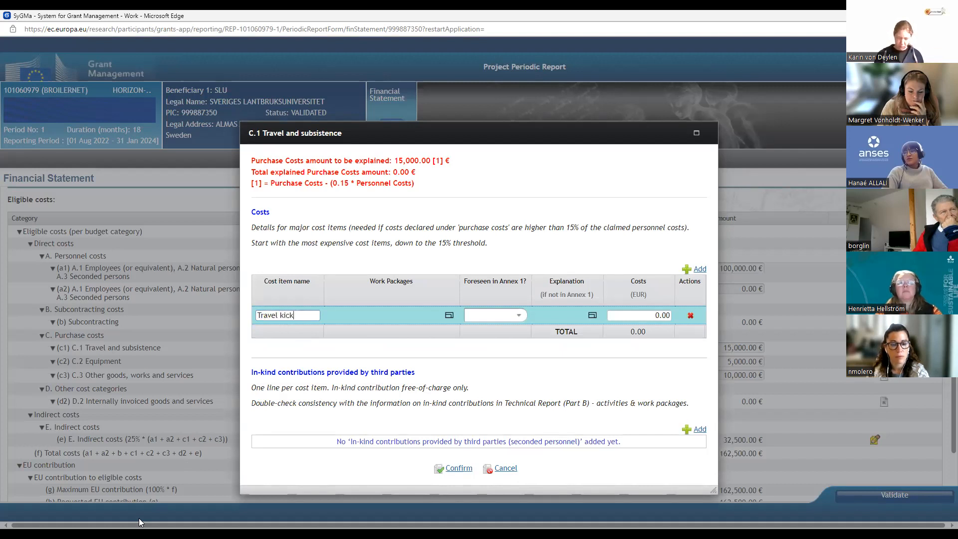
type(" off")
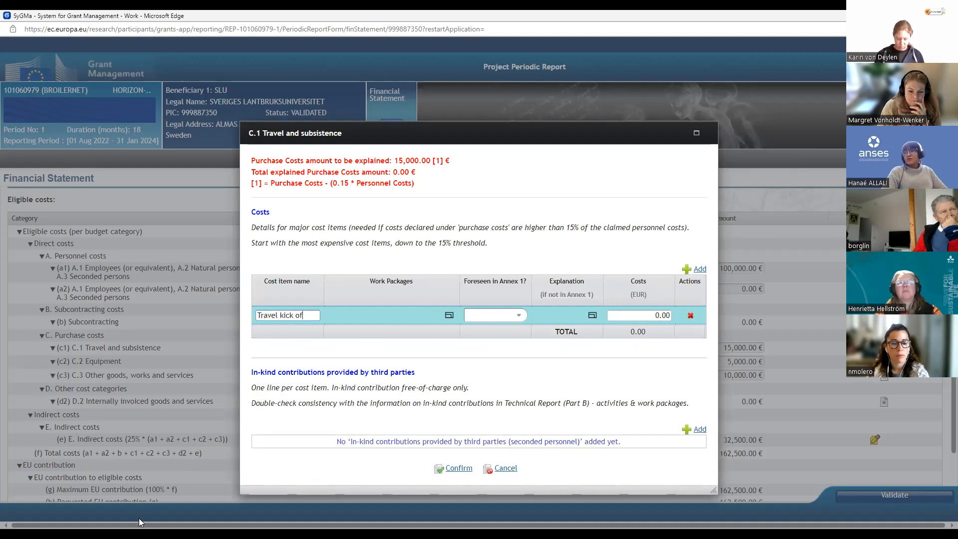
Step: Assign work package WP2 to the "Travel kick off" cost item and set Foreseen in Annex 1 to Yes
left_click(449, 314)
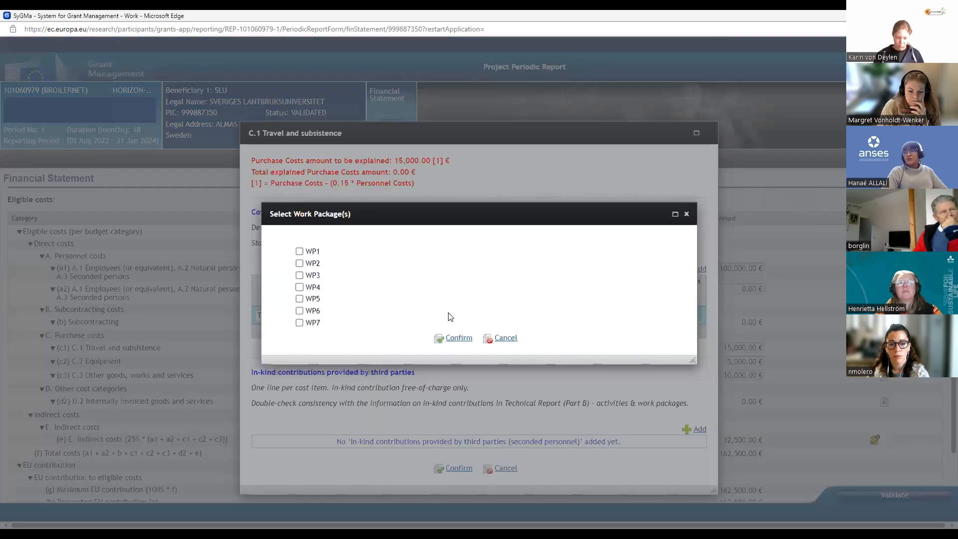
left_click(299, 263)
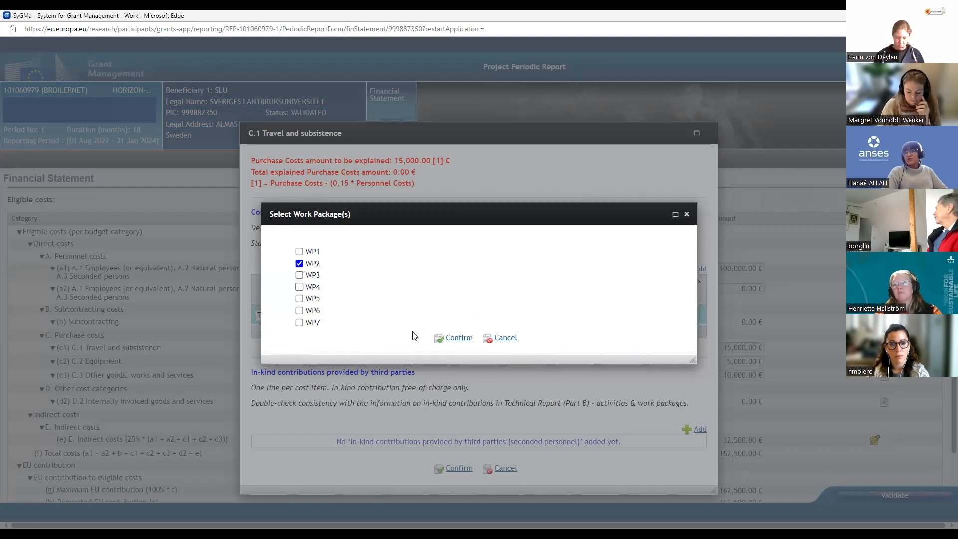
left_click(459, 338)
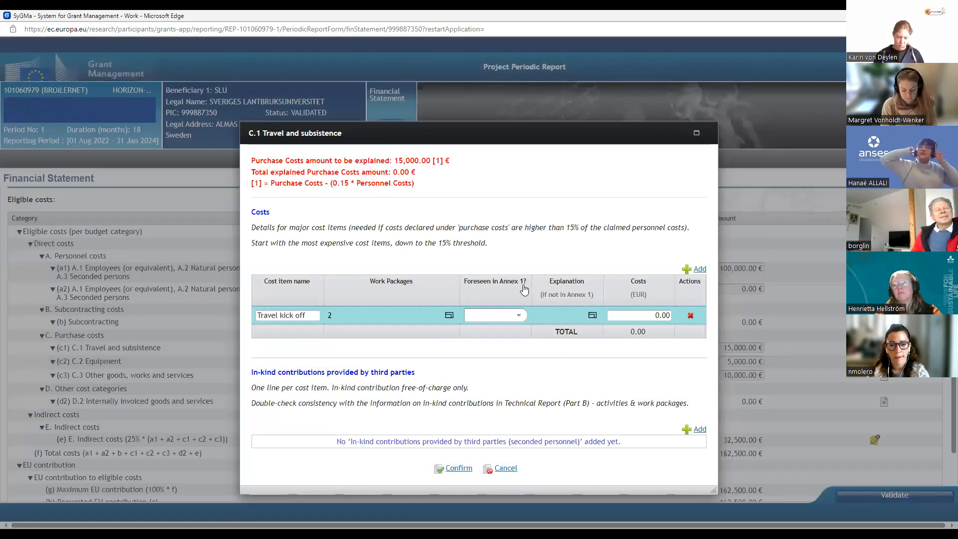
left_click(519, 317)
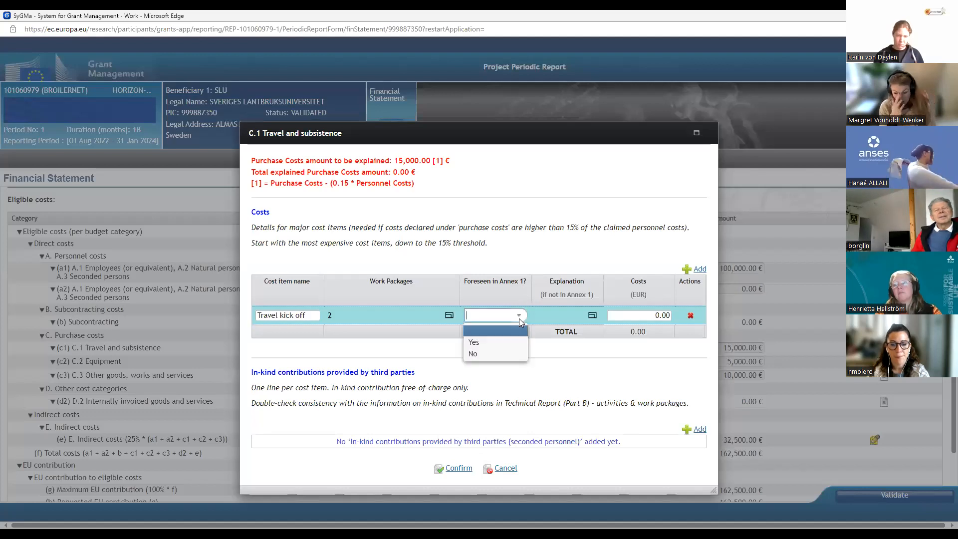
left_click(479, 353)
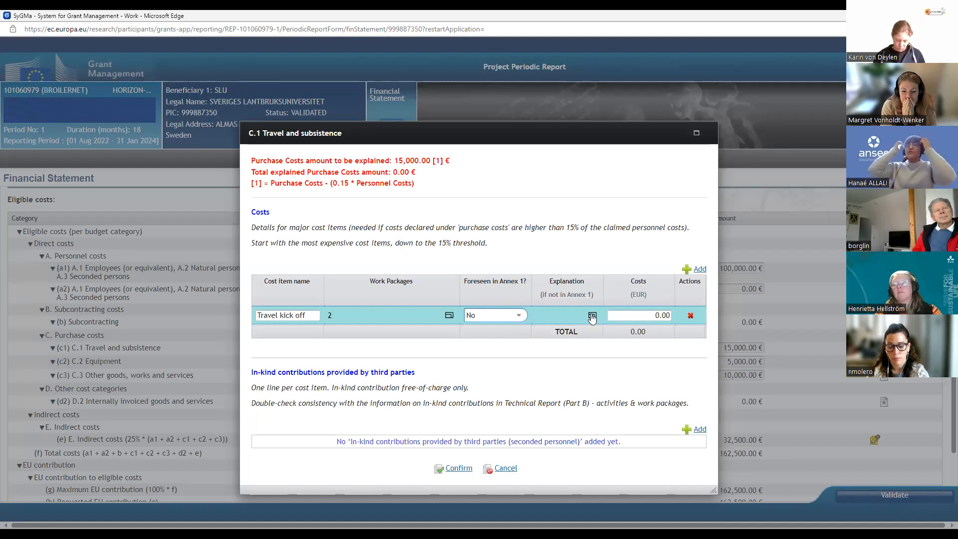
left_click(520, 315)
left_click(478, 341)
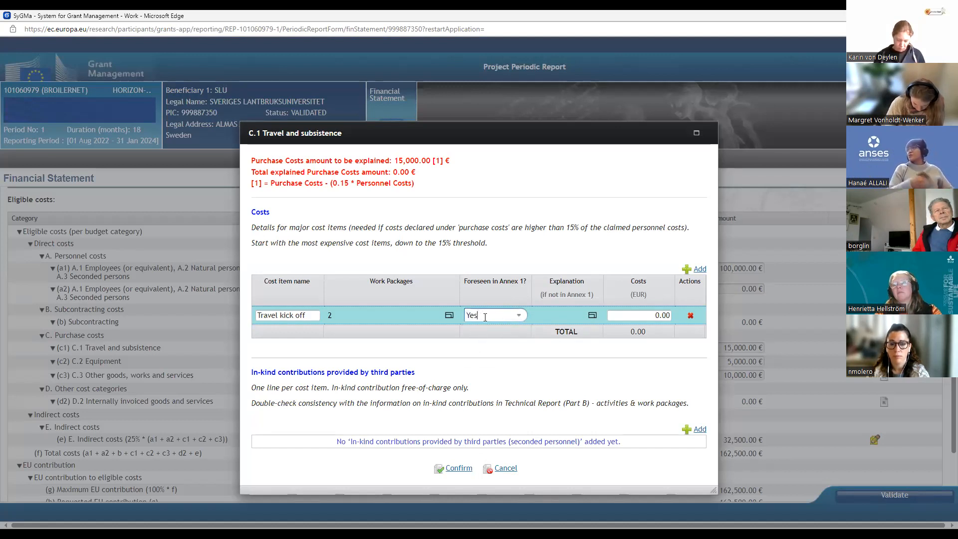
Step: Set the costs of the "Travel kick off" item to 2000 EUR
left_click(637, 315)
key("Delete")
key("Delete")
key("Delete")
key("Delete")
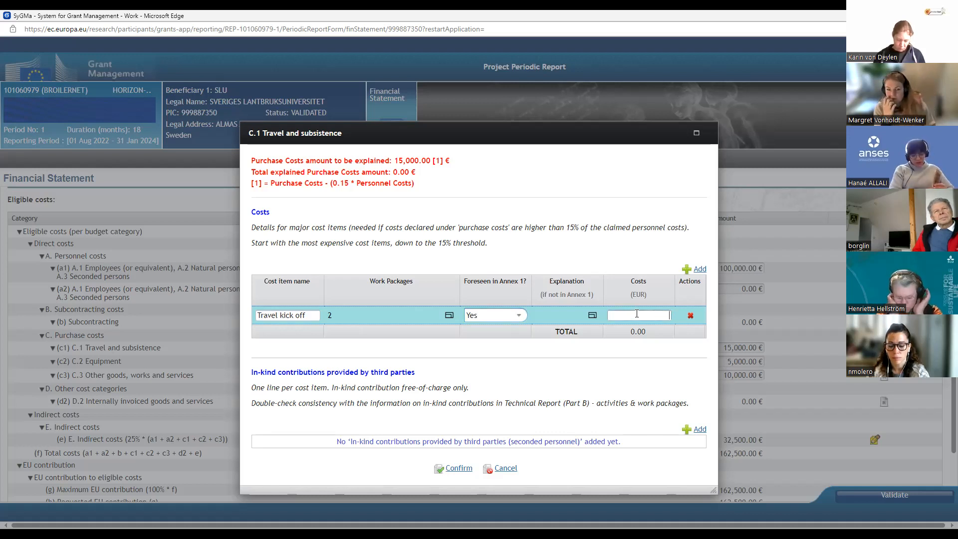
type("1")
key("BackSpace")
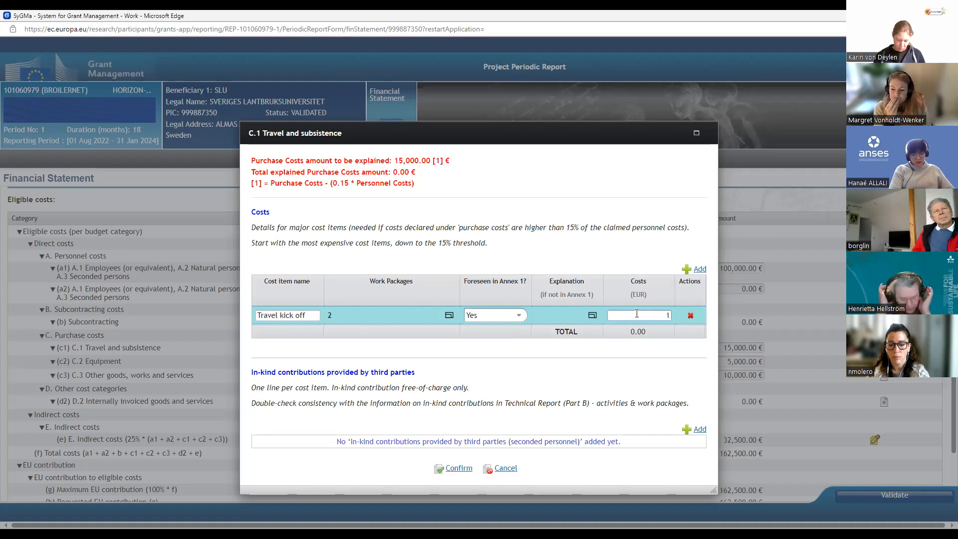
type("2000")
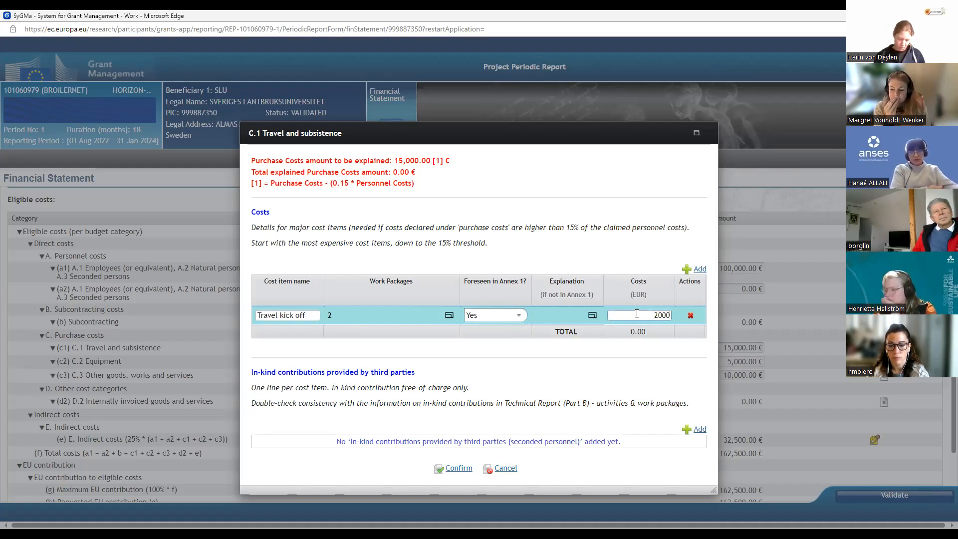
Step: Add a second cost item named "Microscope" to the Costs section of the C.1 Travel and subsistence details
left_click(585, 353)
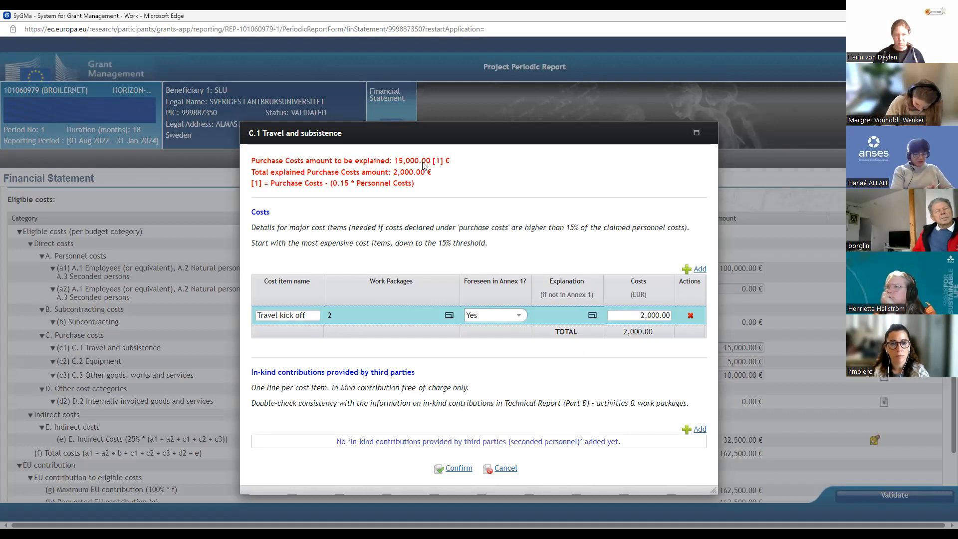
left_click(698, 270)
left_click(277, 334)
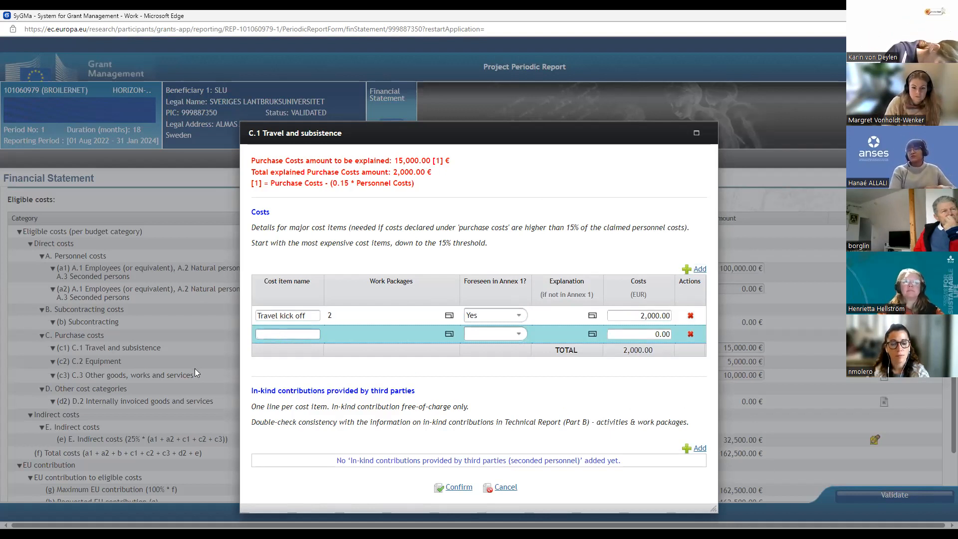
type("Mi")
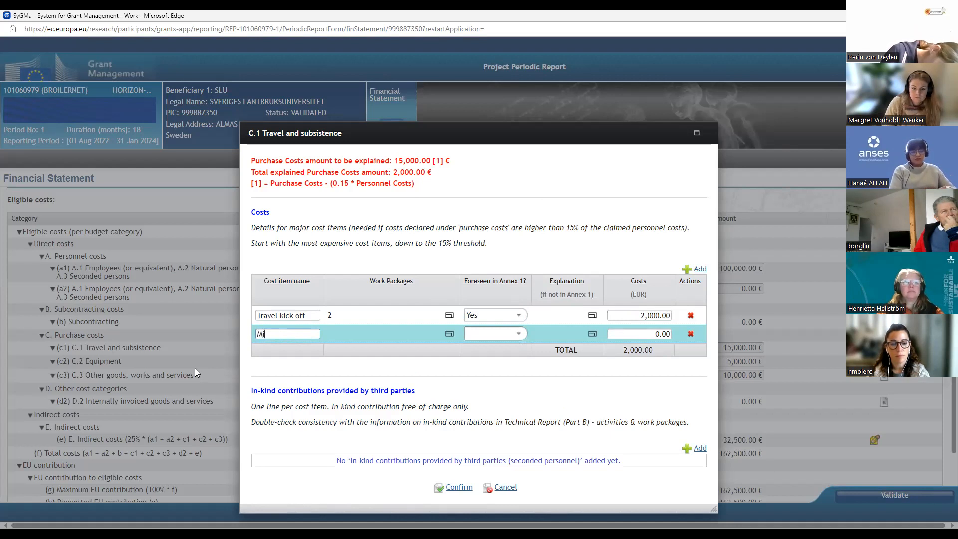
type("cro")
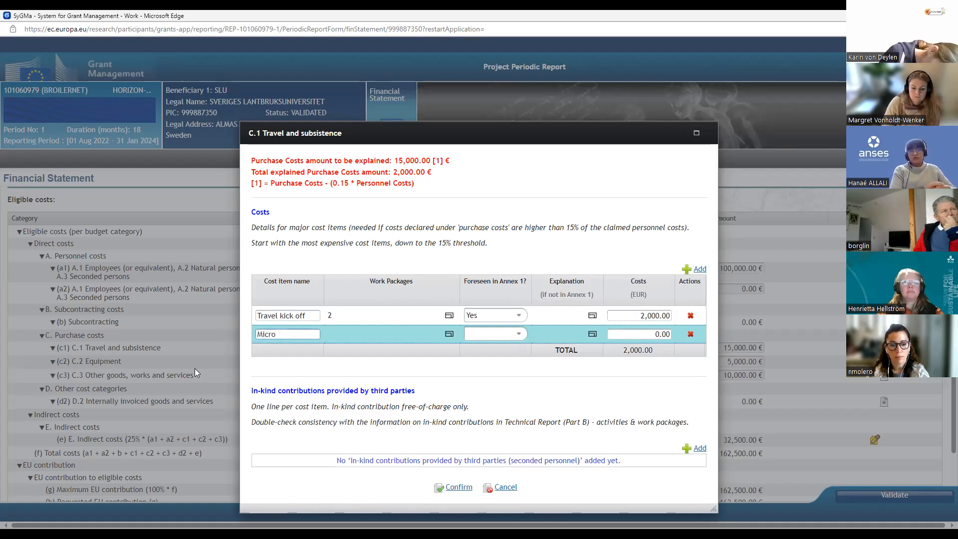
type("scope")
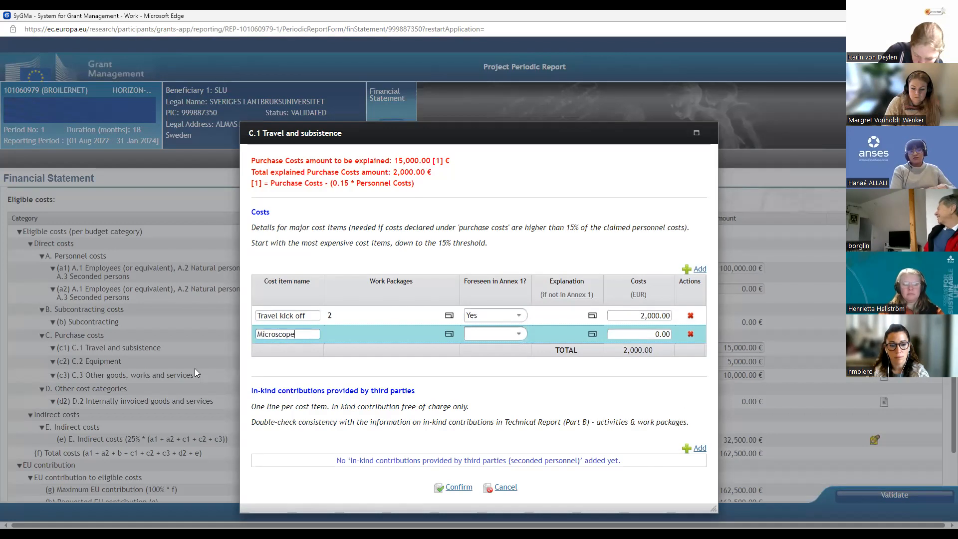
Step: Assign work package WP5 to the "Microscope" cost item and set Foreseen in Annex 1 to Yes
left_click(448, 334)
left_click(299, 298)
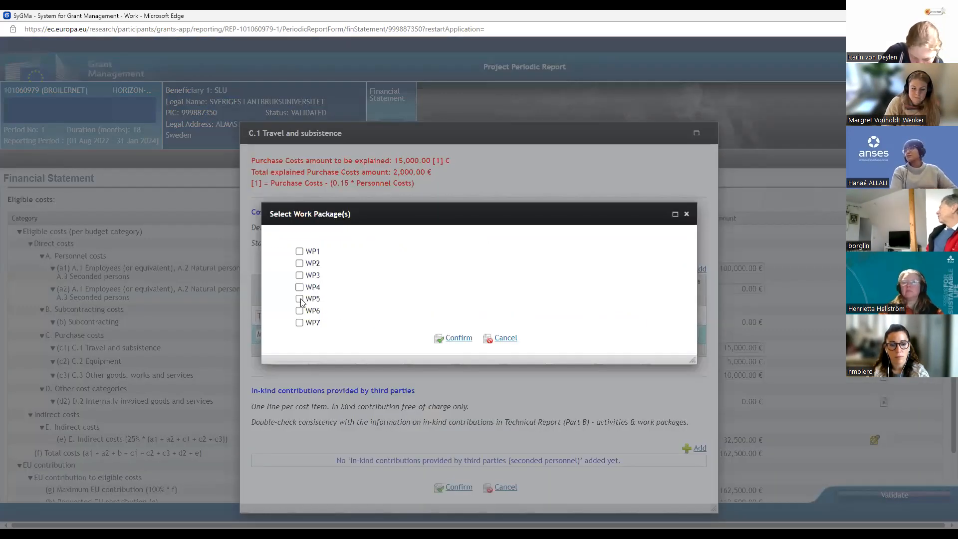
left_click(453, 338)
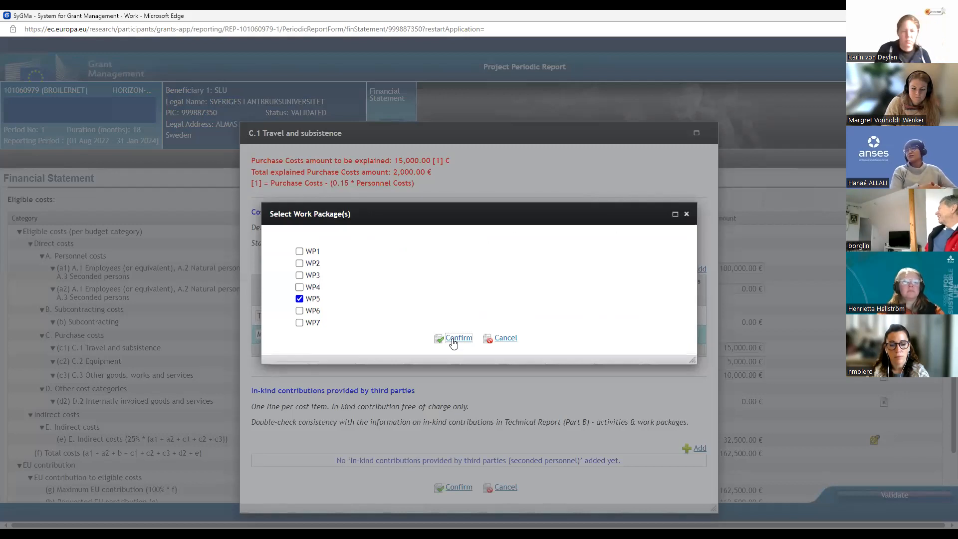
left_click(519, 335)
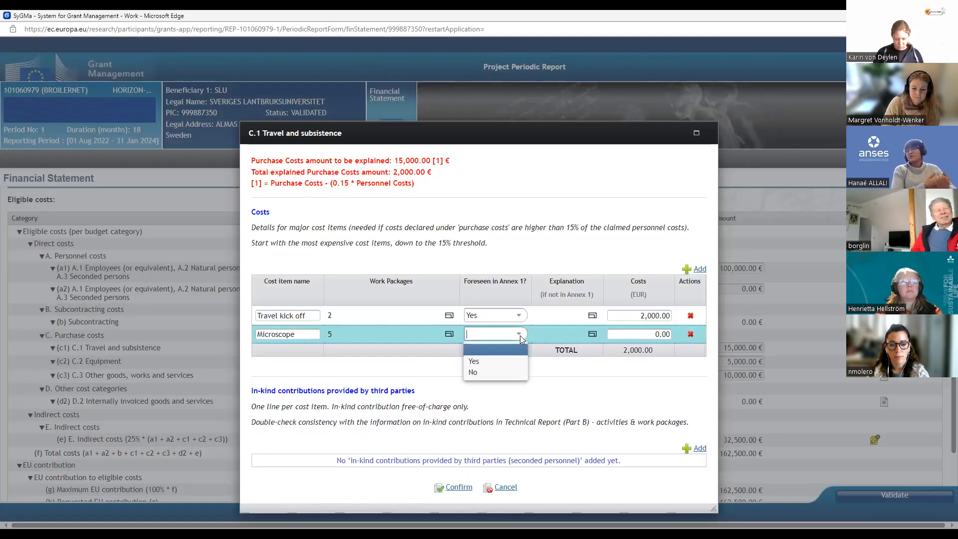
left_click(473, 359)
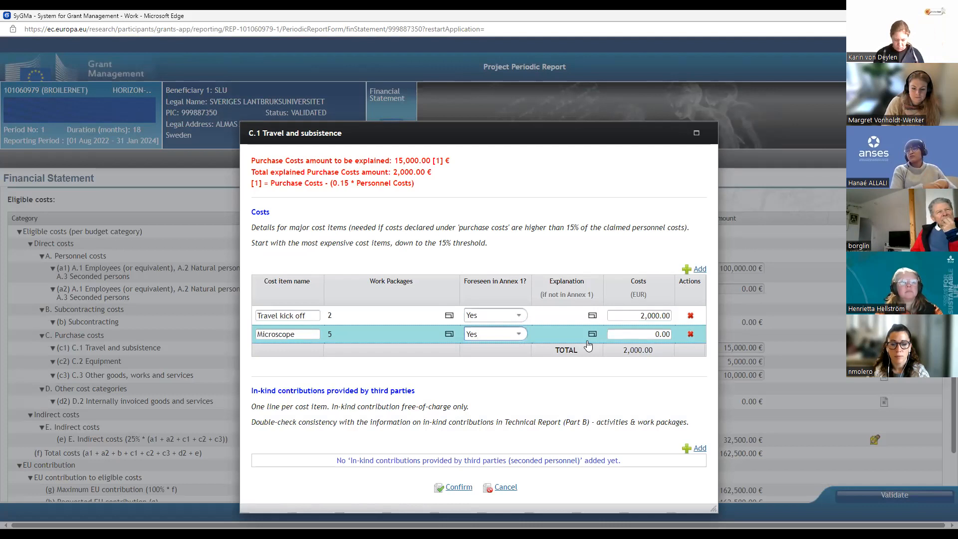
Step: Set the costs of the "Microscope" item to 5000 EUR
left_click(644, 336)
key("Delete")
key("Delete")
key("Delete")
key("Delete")
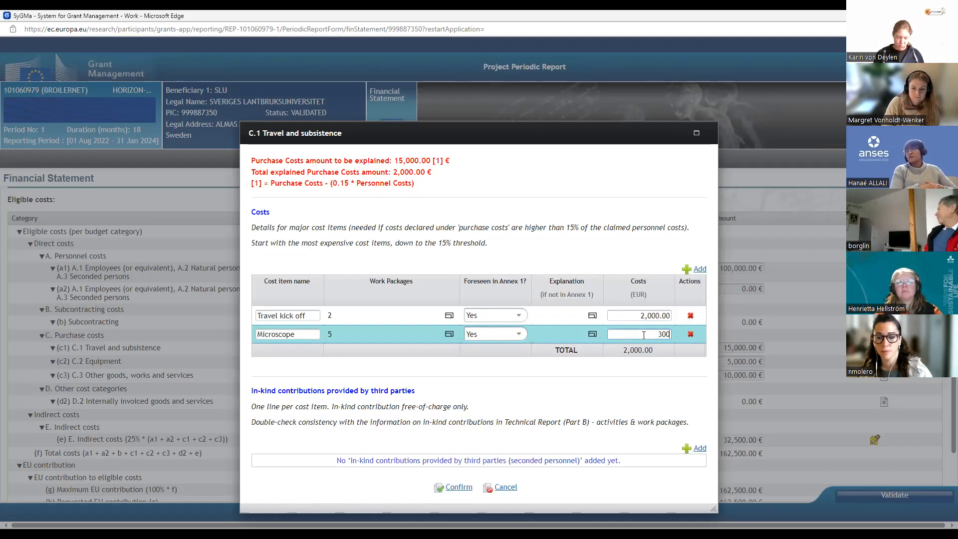
key("BackSpace")
key("BackSpace")
key("BackSpace")
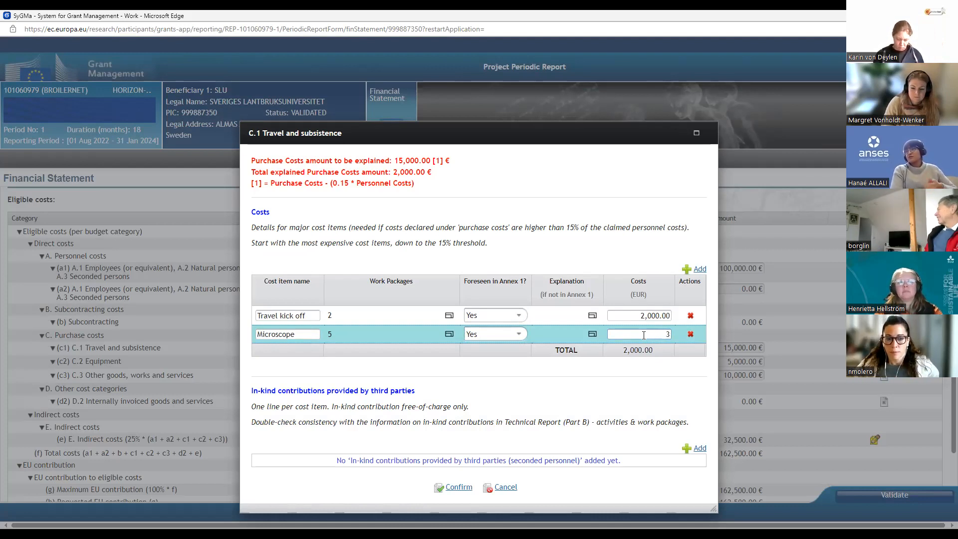
type("000")
left_click(592, 375)
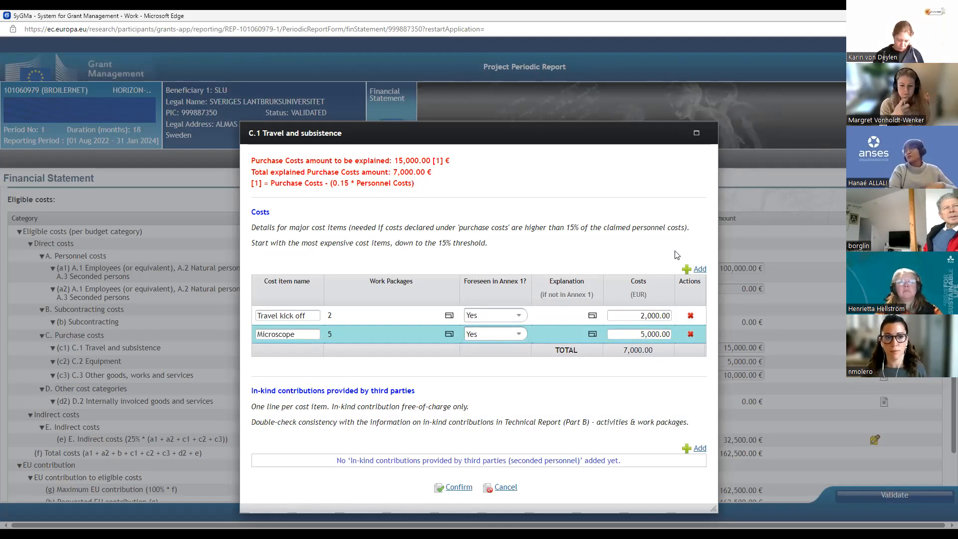
Step: Add a third cost item named "IT consultant" to the Costs section of the C.1 Travel and subsistence details
left_click(689, 272)
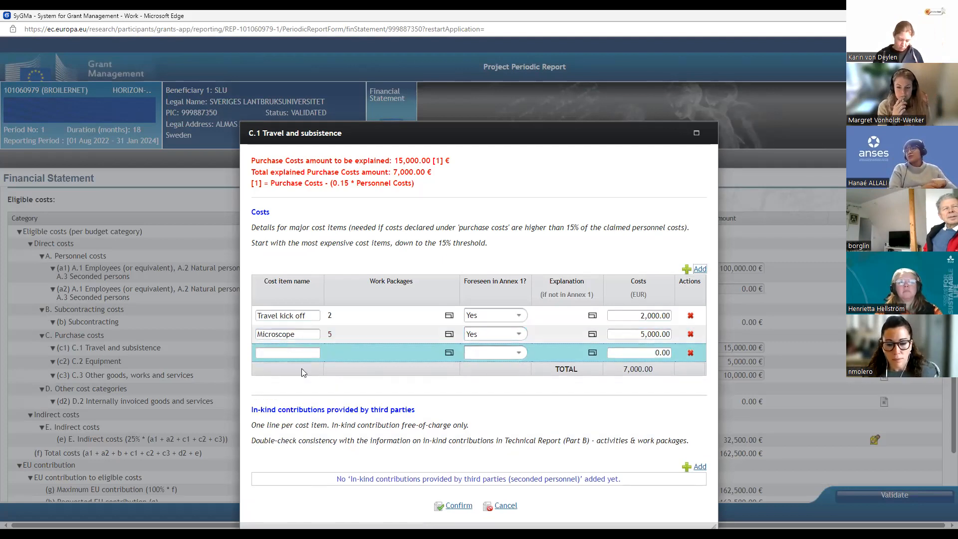
left_click(267, 354)
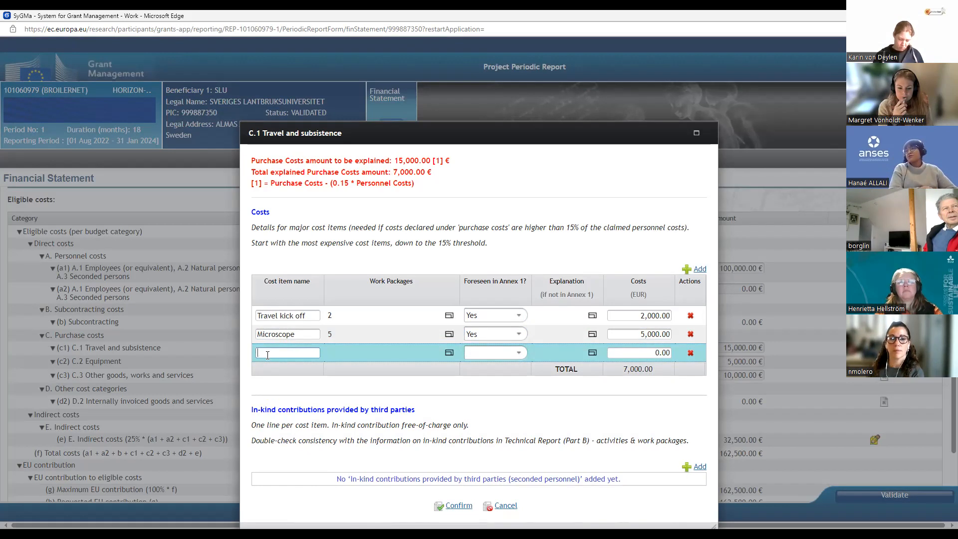
type("Compu")
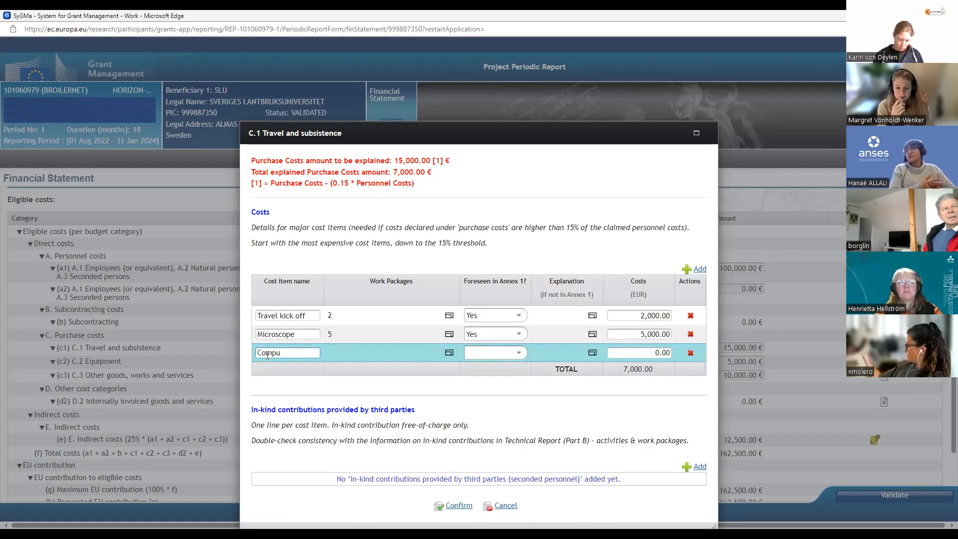
key("BackSpace")
key("BackSpace")
key("BackSpace")
key("BackSpace")
key("BackSpace")
type("IT consul")
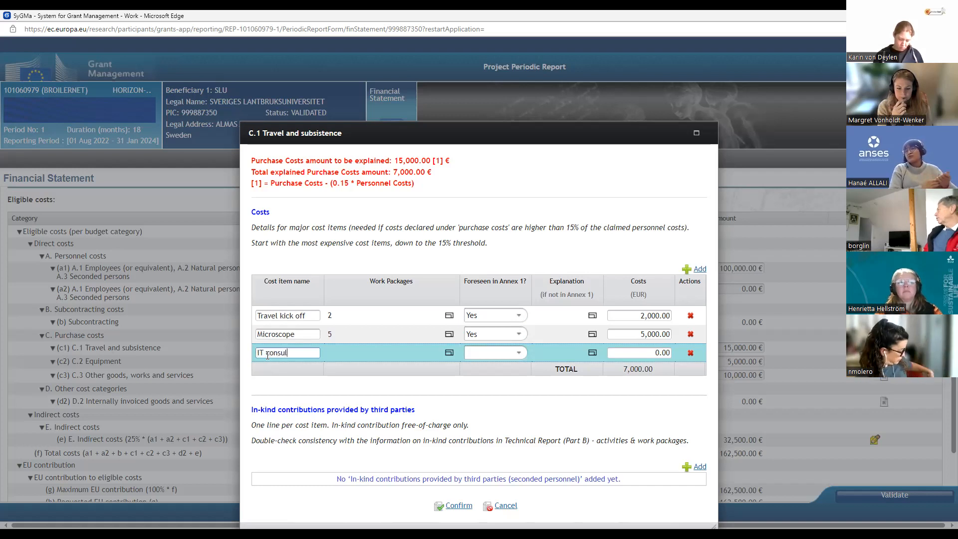
type("tant")
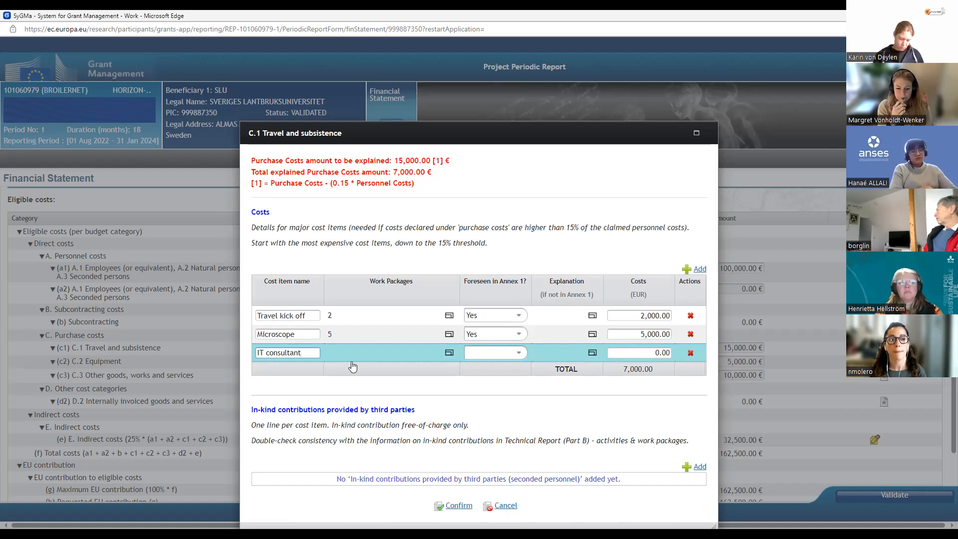
Step: Assign work package WP2 to the "IT consultant" cost item and set Foreseen in Annex 1 to Yes
left_click(449, 352)
left_click(299, 263)
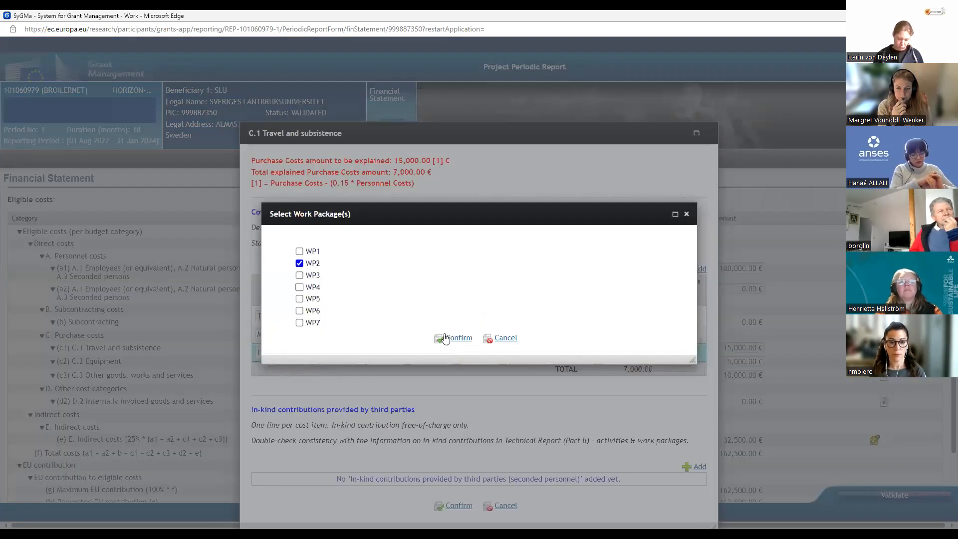
left_click(453, 338)
left_click(519, 352)
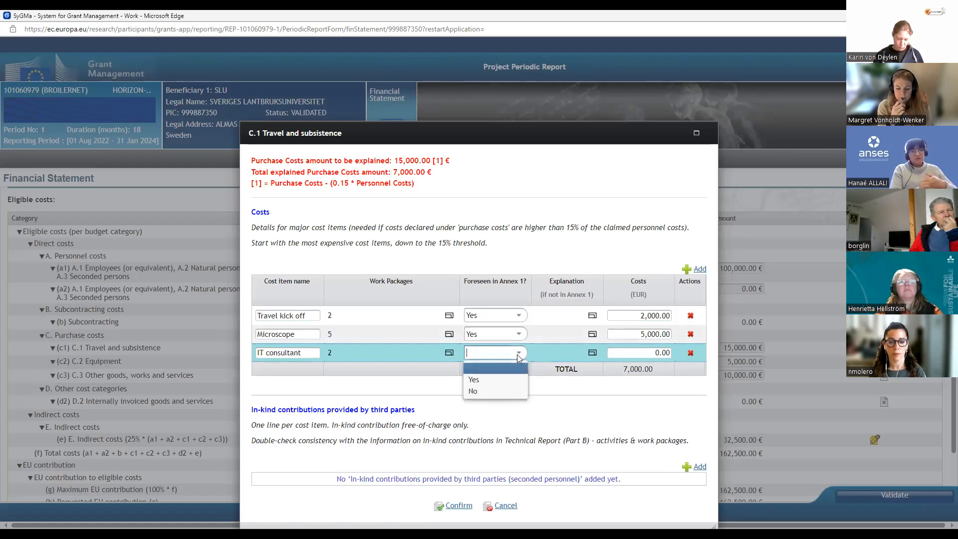
left_click(482, 378)
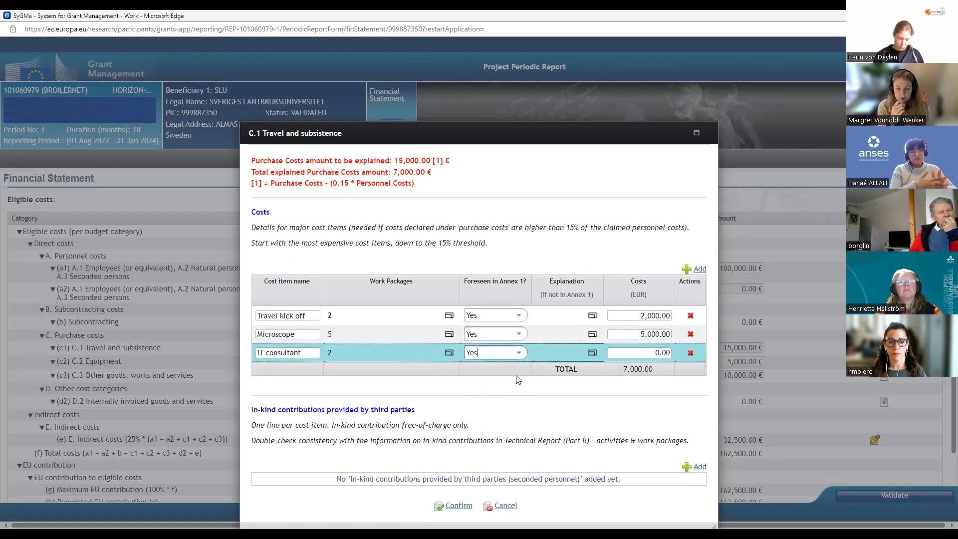
Step: Set the costs of the "IT consultant" item to 9500 EUR and save the C.1 Travel and subsistence details
left_click(638, 353)
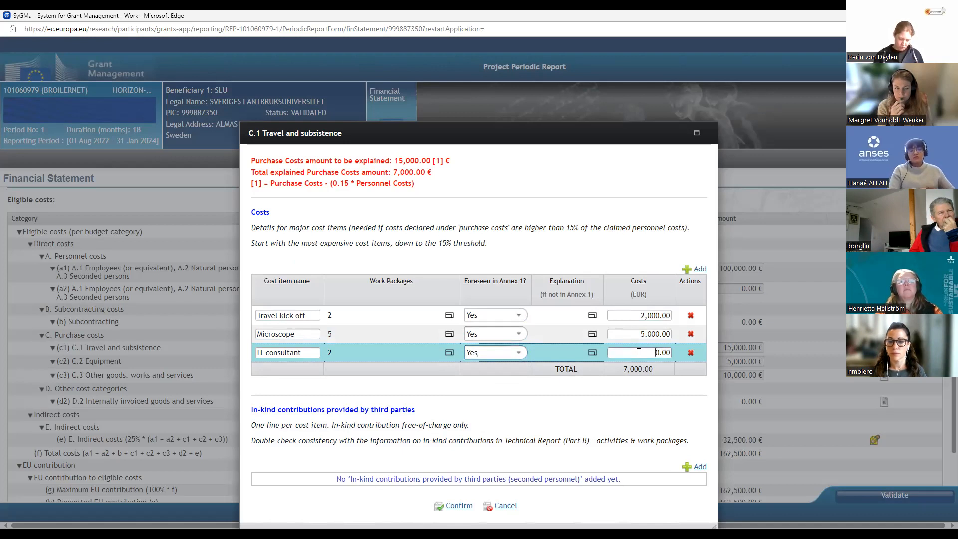
key("Delete")
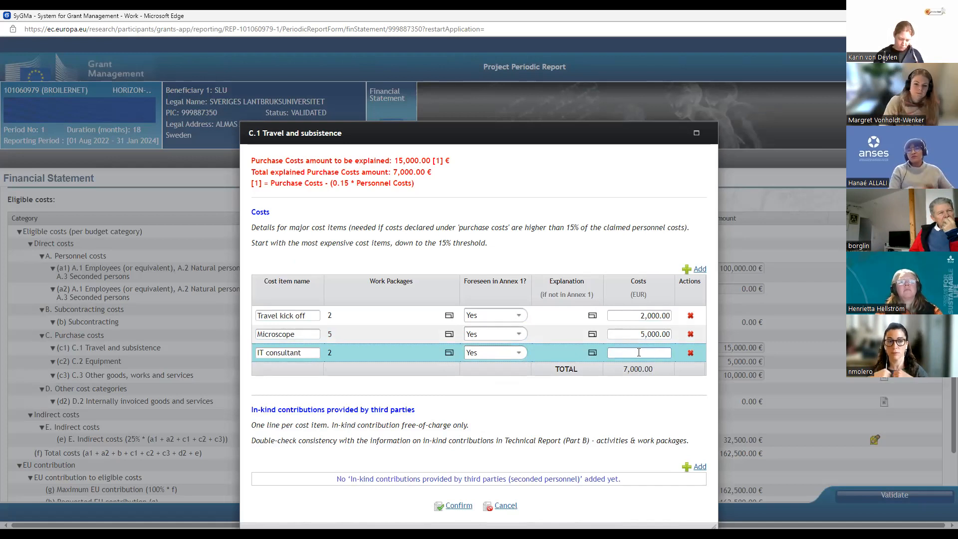
type("95000")
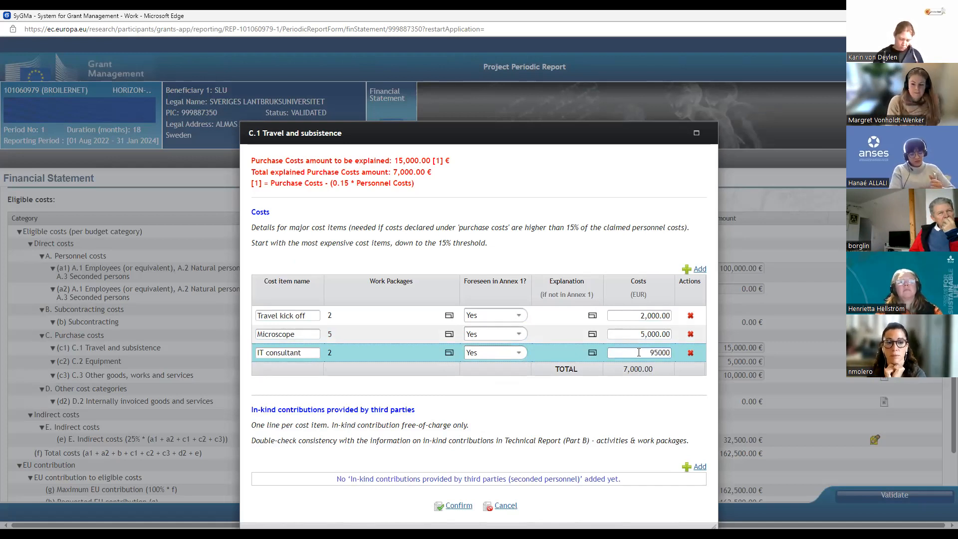
left_click(553, 397)
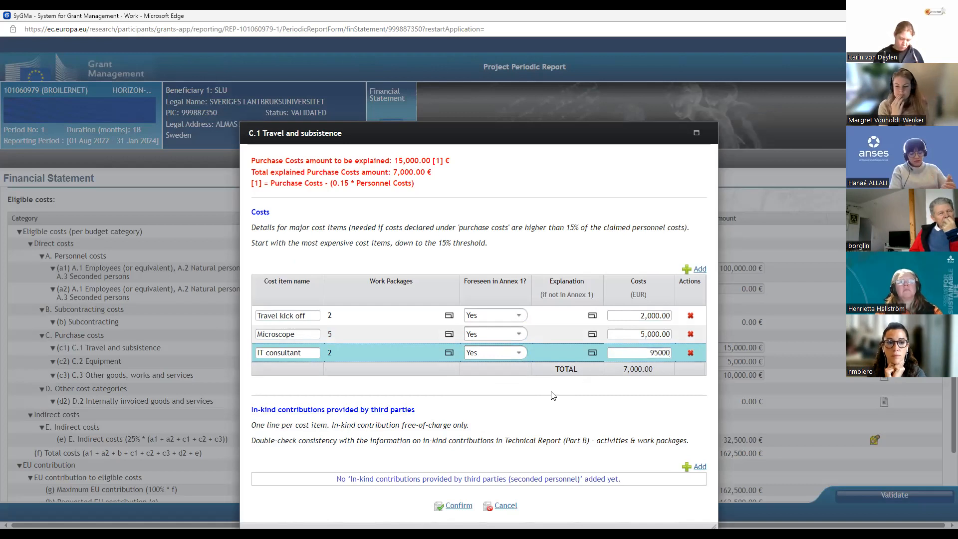
left_click(655, 353)
key("BackSpace")
left_click(627, 390)
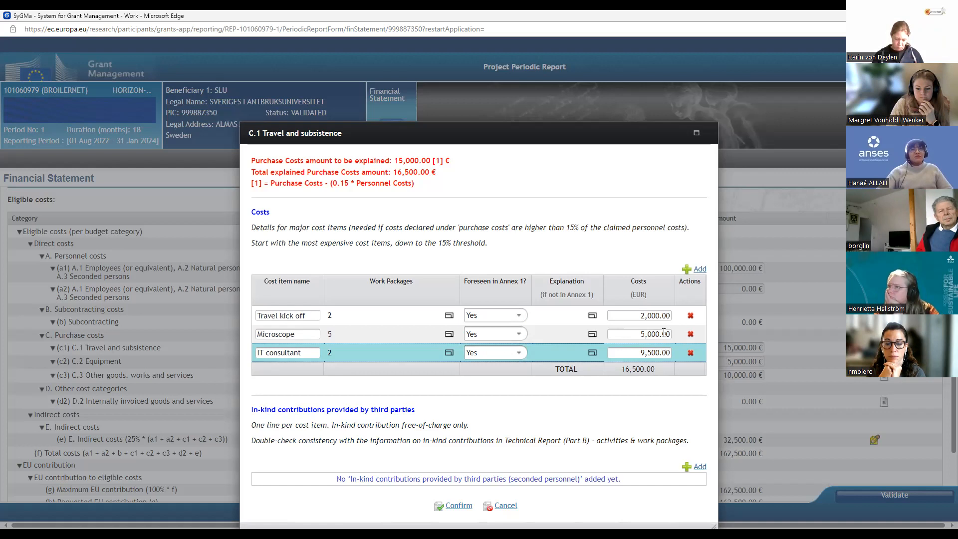
left_click(456, 507)
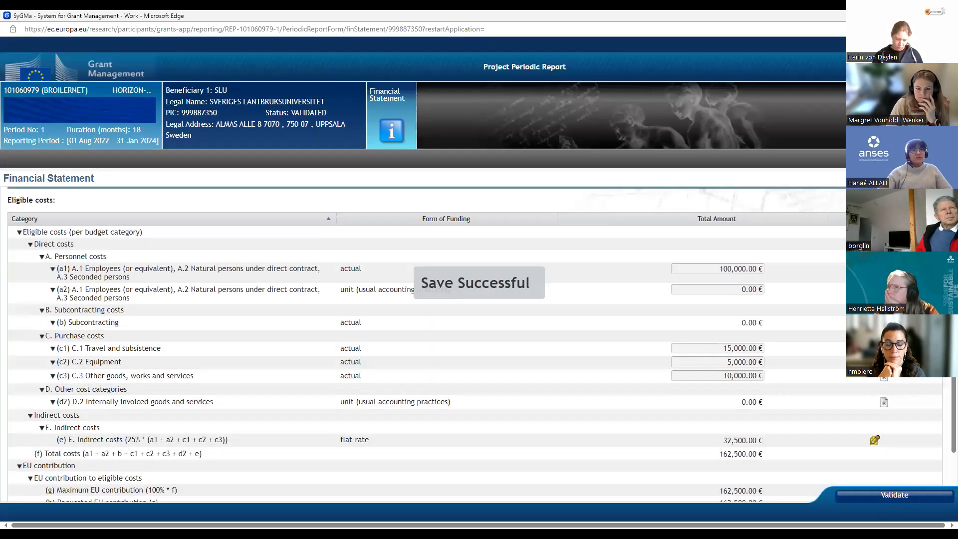
Step: Validate the financial statement, review the validation report for the Travel and subsistence cost cell, and close it
left_click(897, 495)
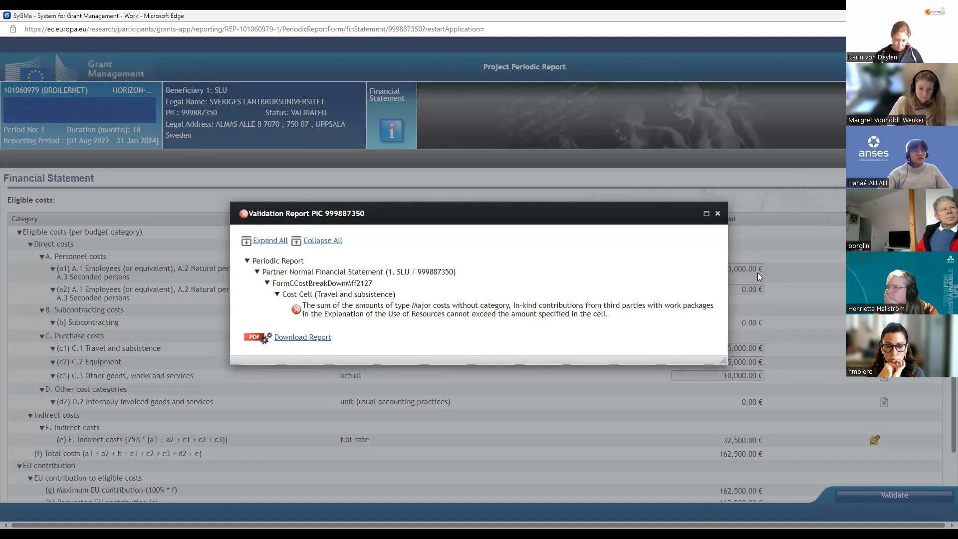
left_click(718, 213)
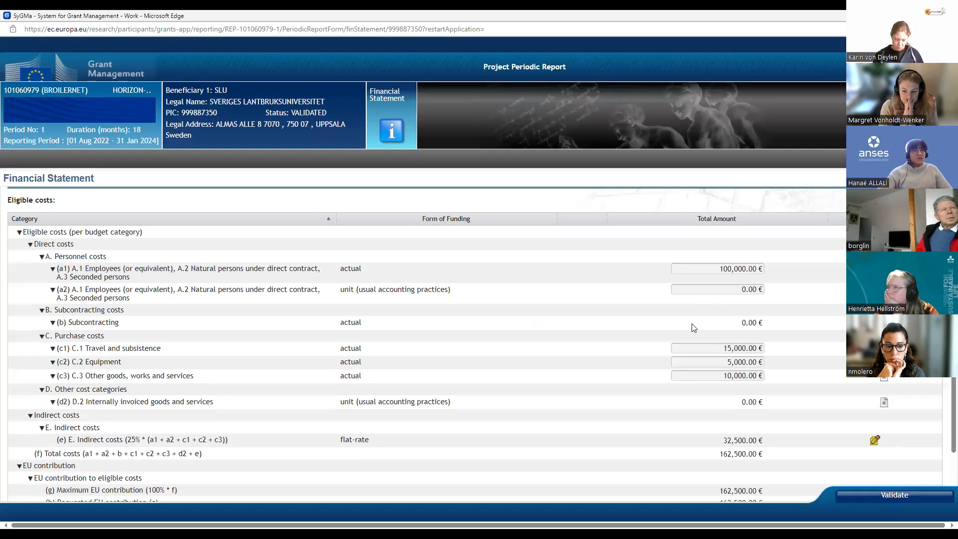
left_click(892, 496)
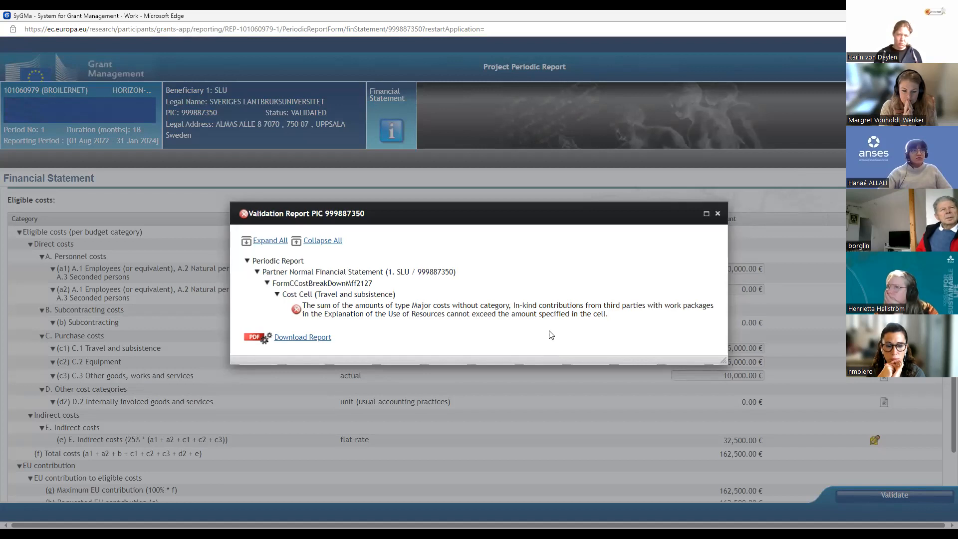
left_click(717, 215)
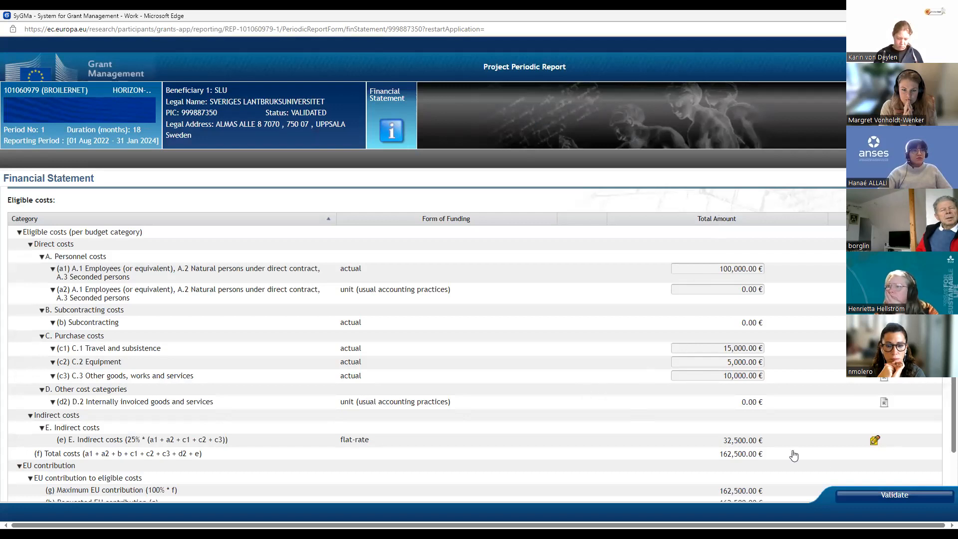
Step: Delete the "Microscope" cost item from the C.1 Travel and subsistence details
left_click(884, 377)
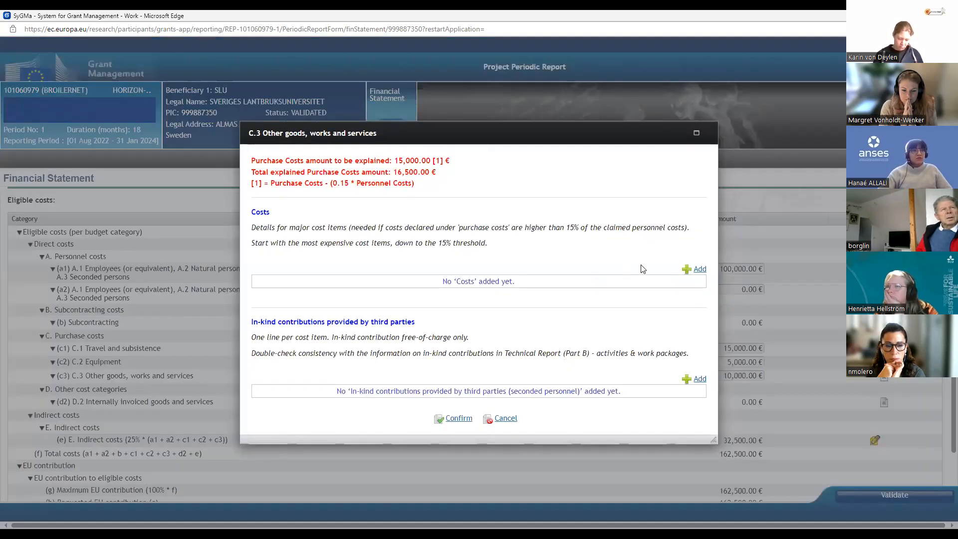
left_click(505, 418)
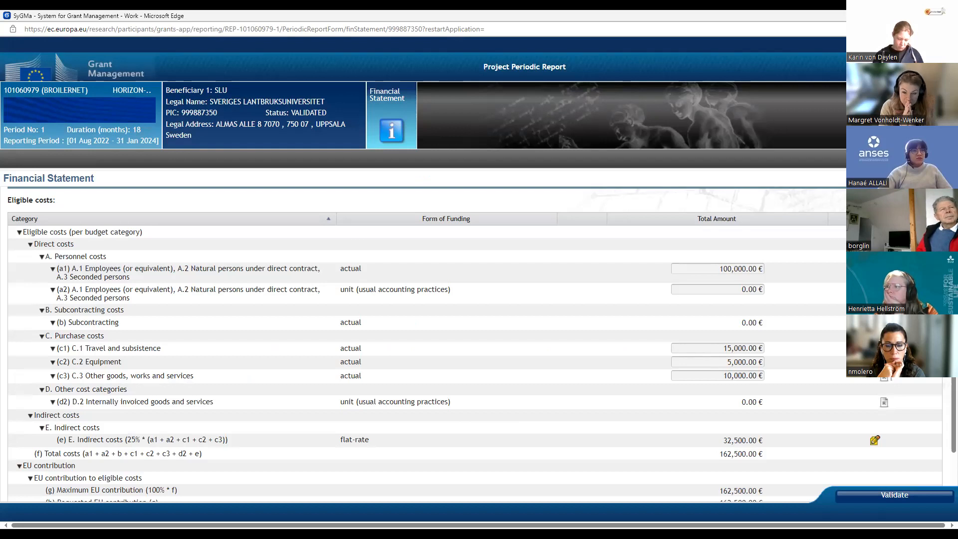
left_click(884, 348)
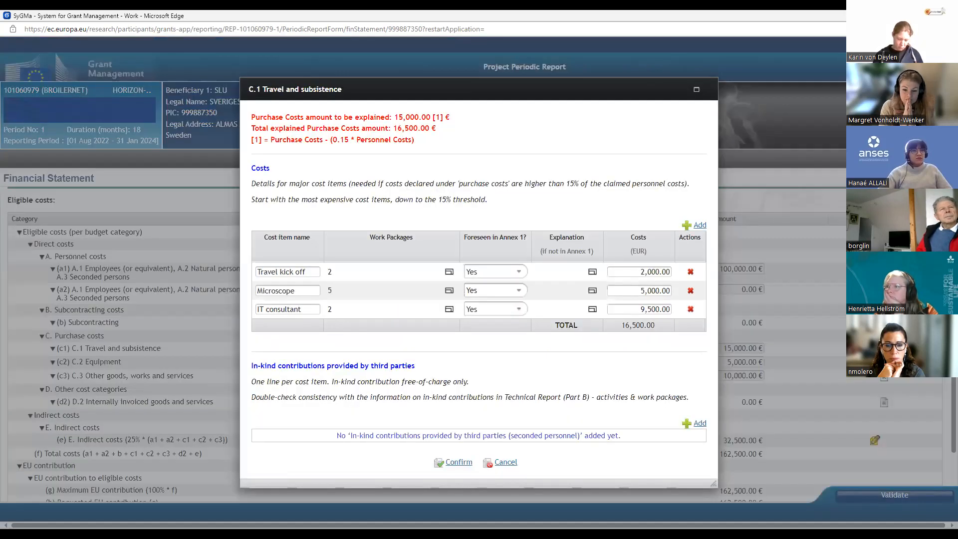
left_click(691, 291)
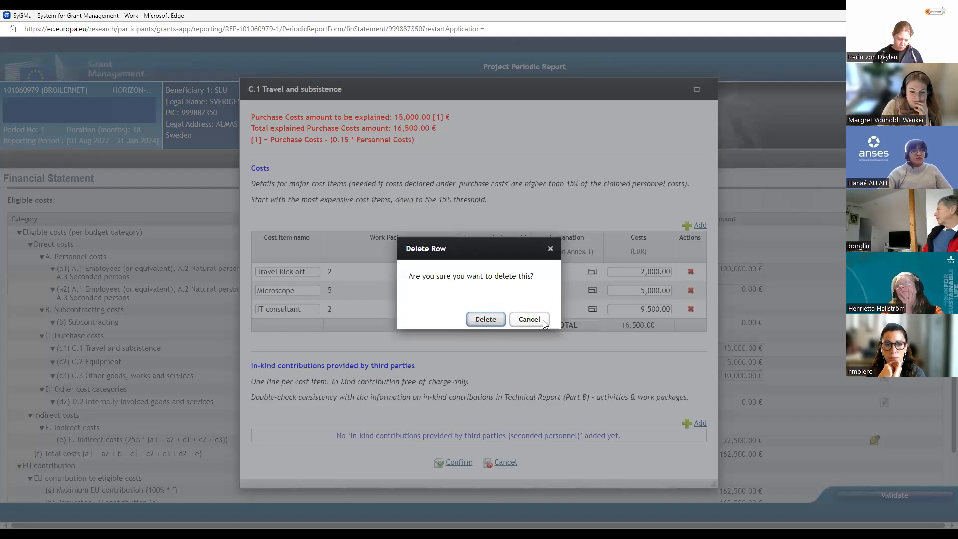
left_click(487, 321)
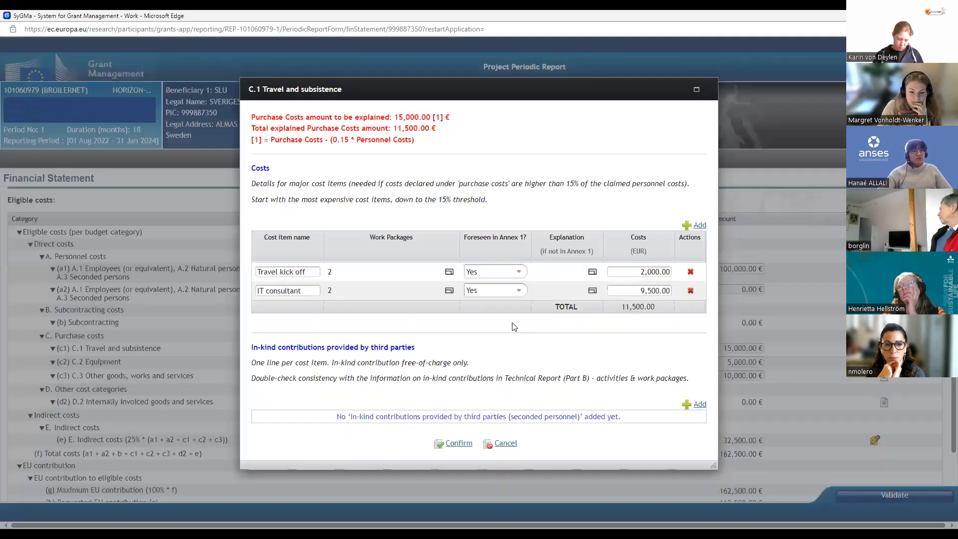
Step: Delete the "IT consultant" cost item from C.1 and rename the "Travel kick off" item as "Kick off"
left_click(690, 292)
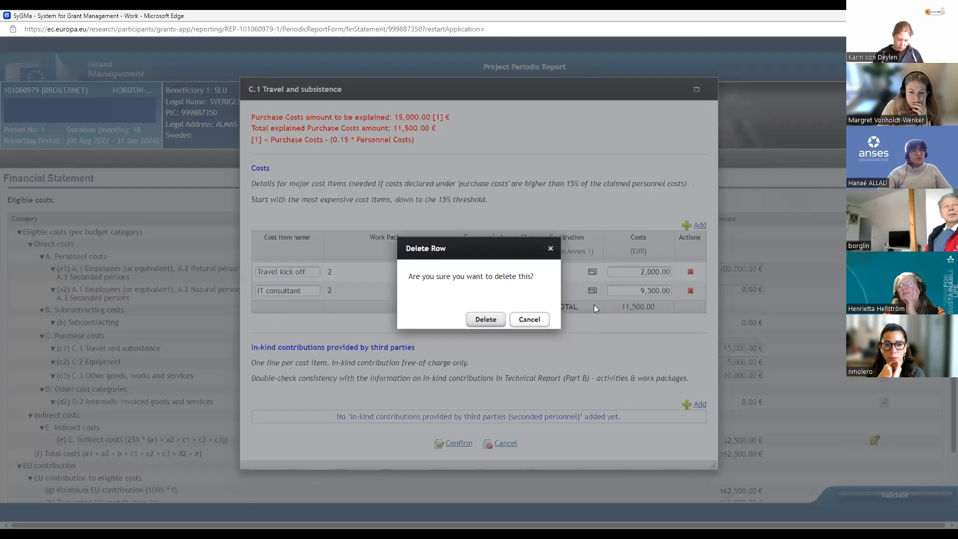
left_click(488, 321)
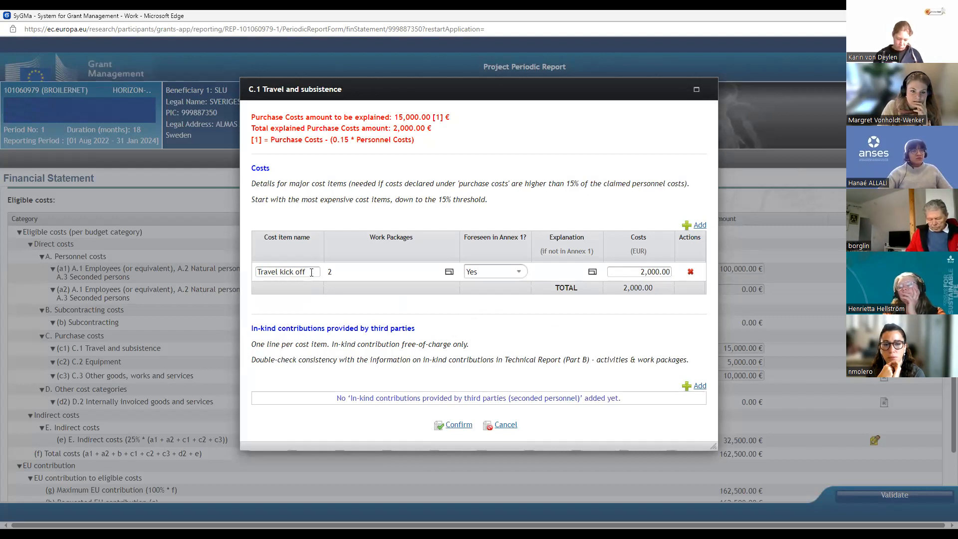
left_click_drag(312, 272, 255, 276)
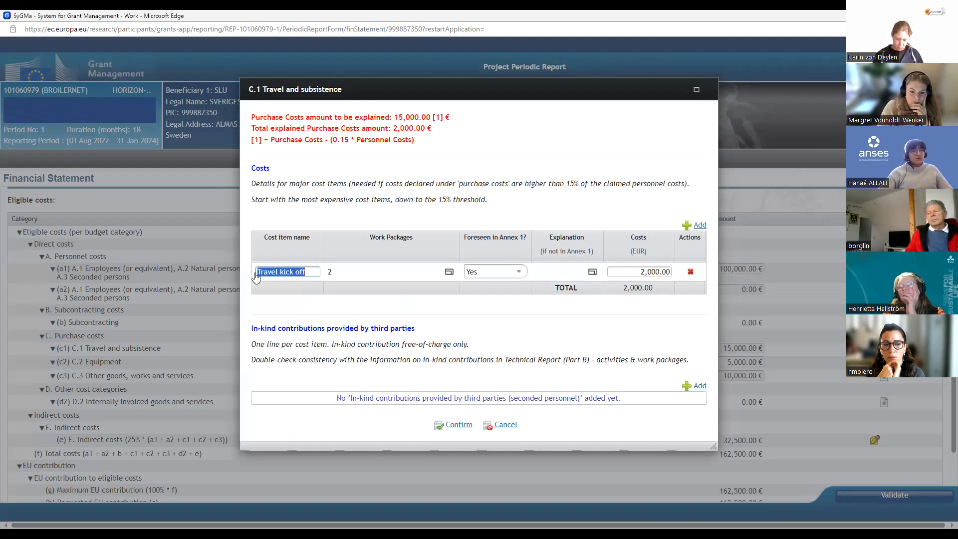
key("Delete")
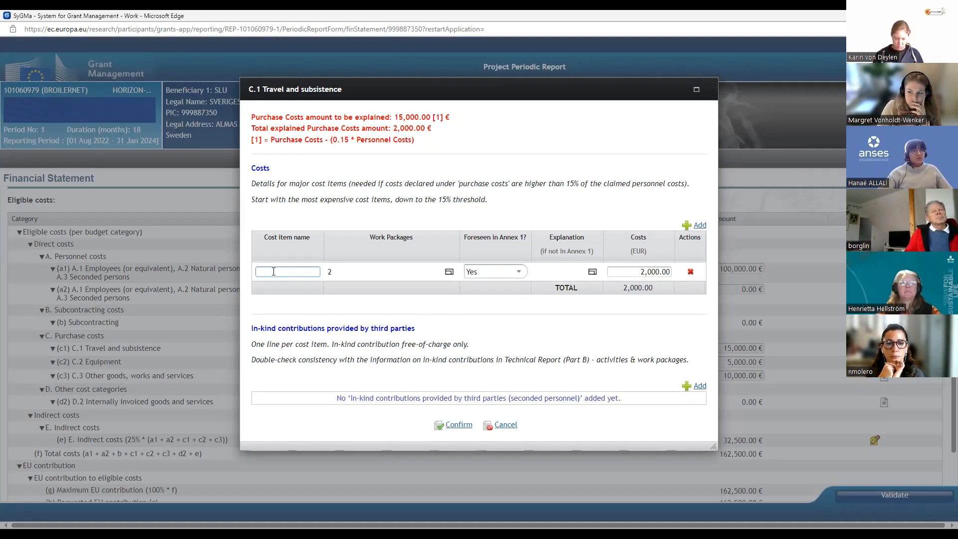
type("Kick")
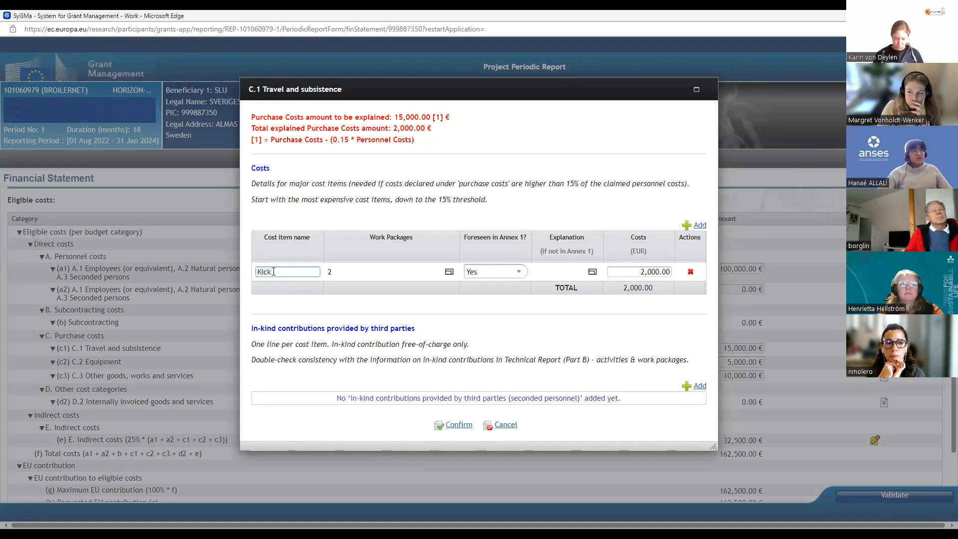
type(" off")
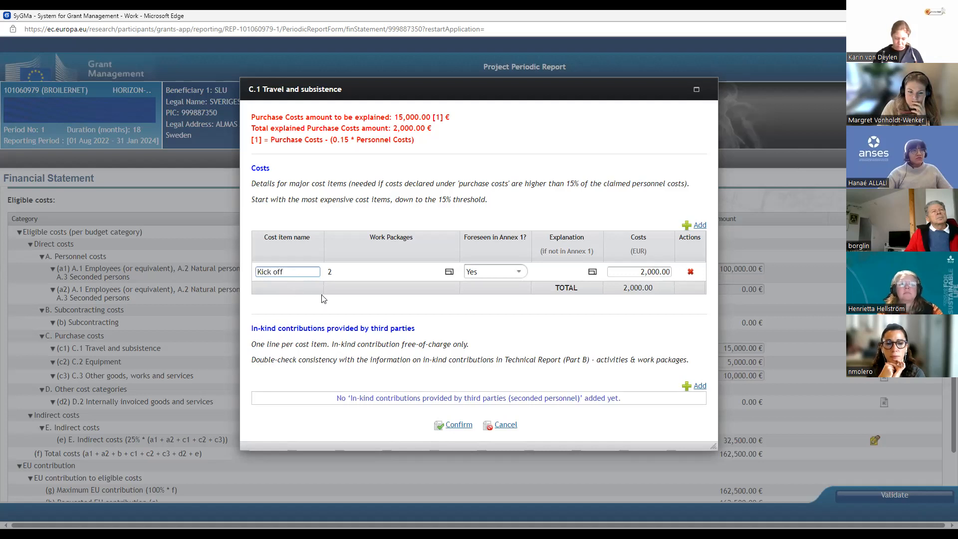
Step: Add a C.1 cost item named "WP2 meeting", assign it work package WP2 and set Foreseen in Annex 1 to Yes
left_click(698, 225)
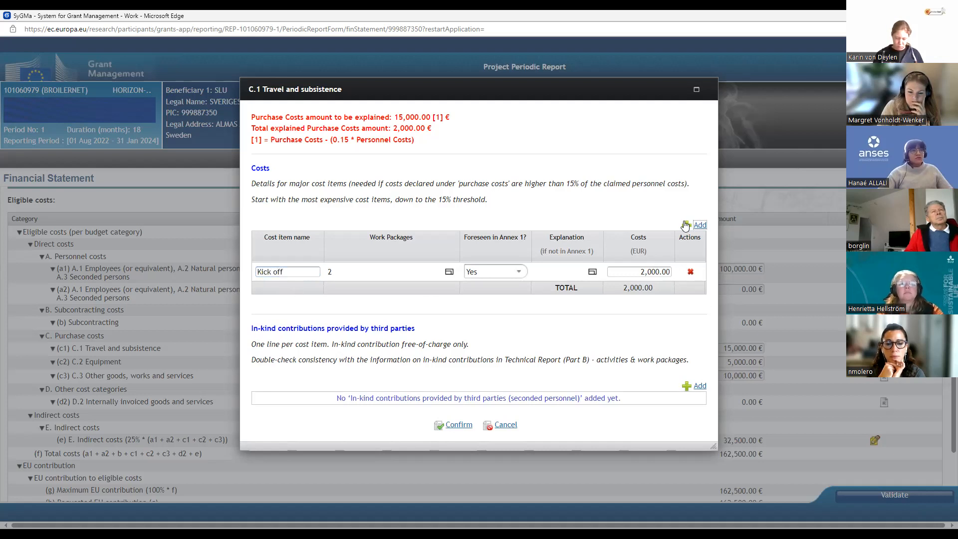
left_click(274, 291)
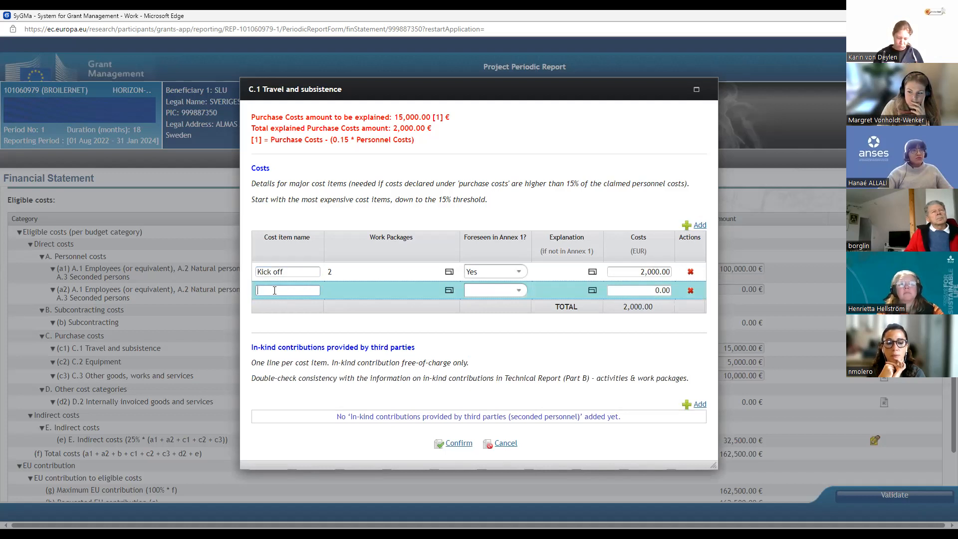
type("WP2 meeting")
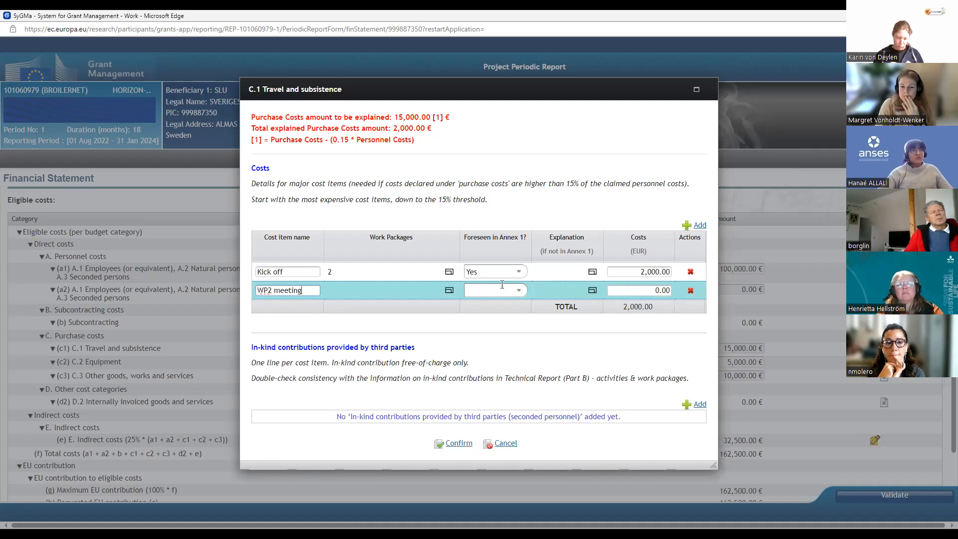
left_click(449, 290)
left_click(300, 264)
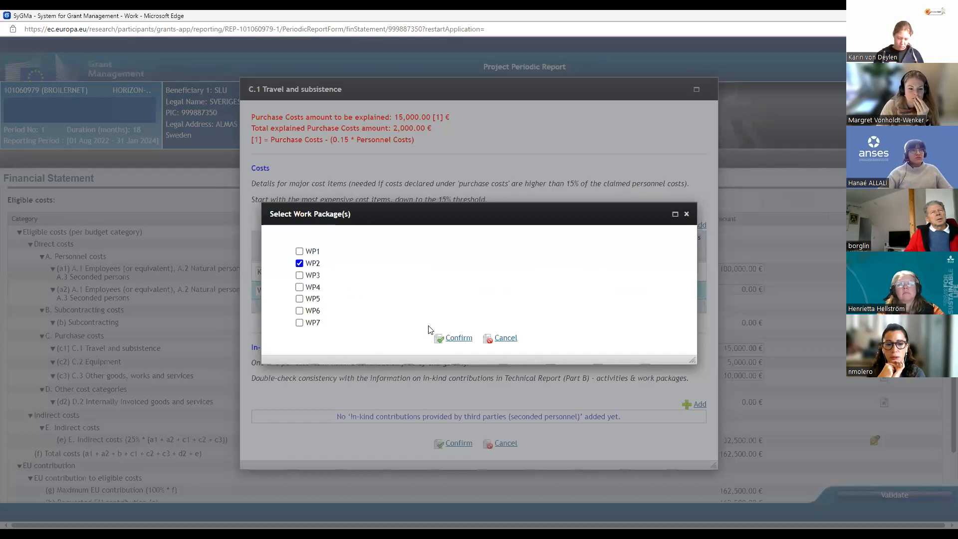
left_click(457, 338)
left_click(521, 291)
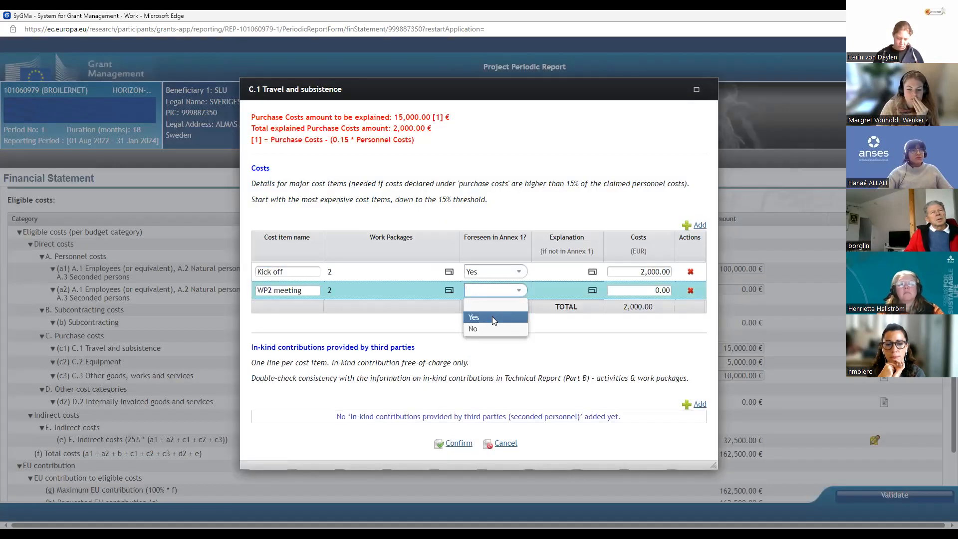
Step: Set the costs of the "WP2 meeting" item to 25000 EUR and save the C.1 Travel and subsistence details
left_click(631, 291)
key("Delete")
key("Delete")
key("Delete")
key("Delete")
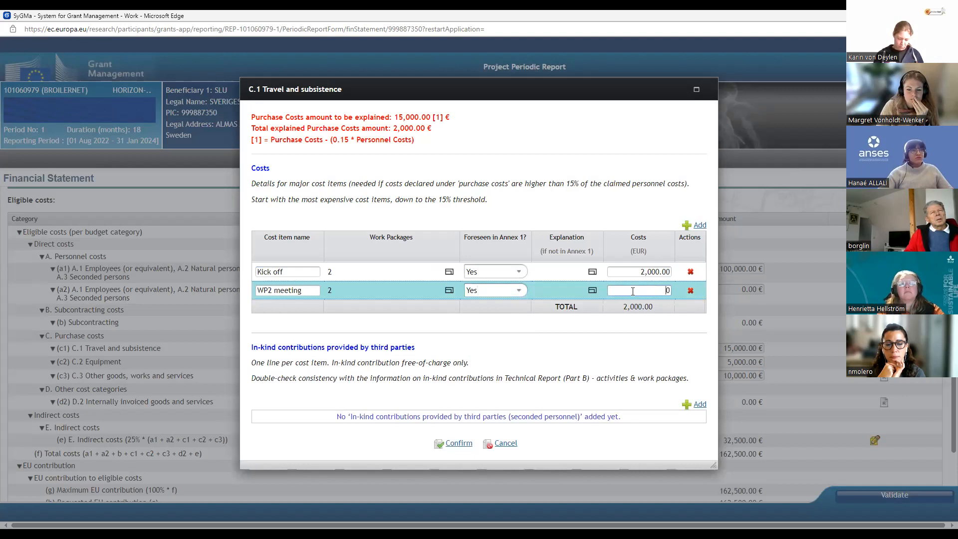
type("25000")
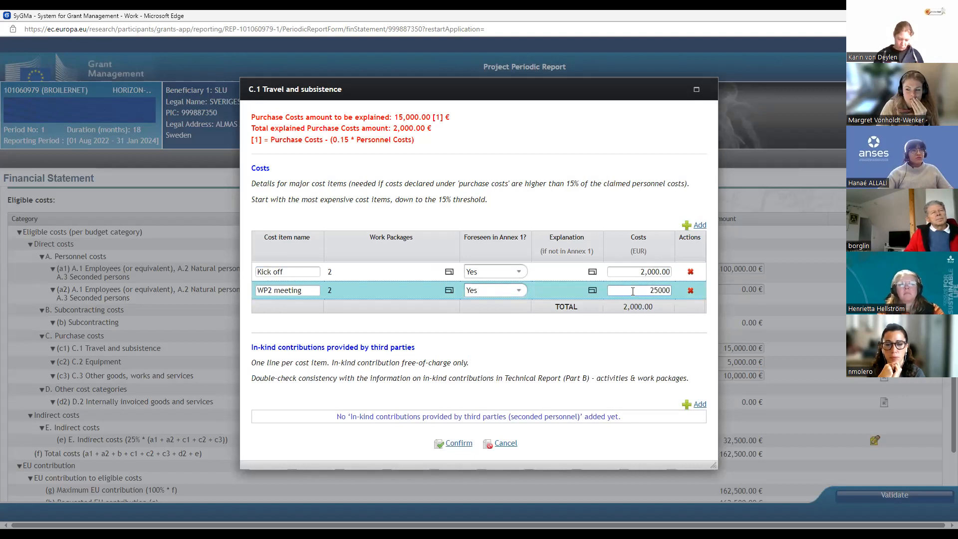
left_click(629, 328)
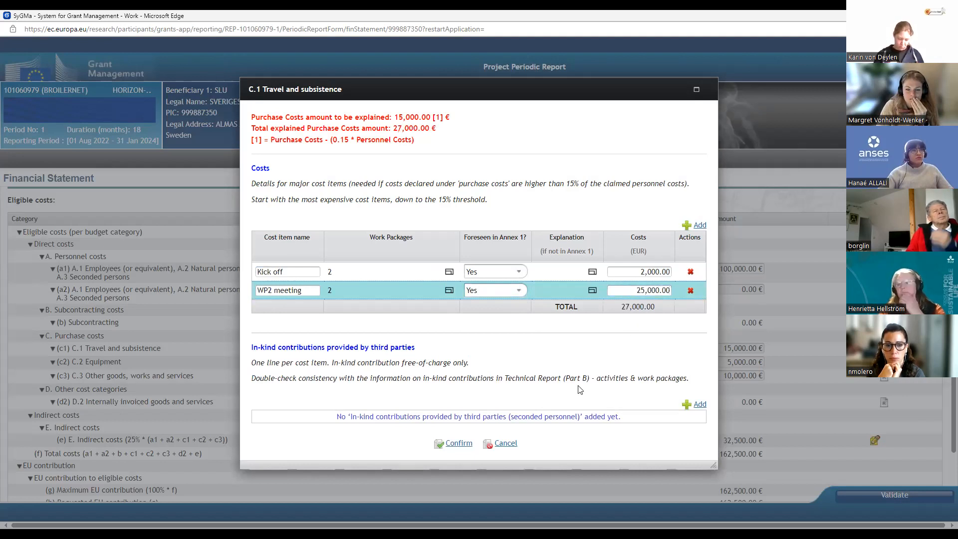
left_click(459, 444)
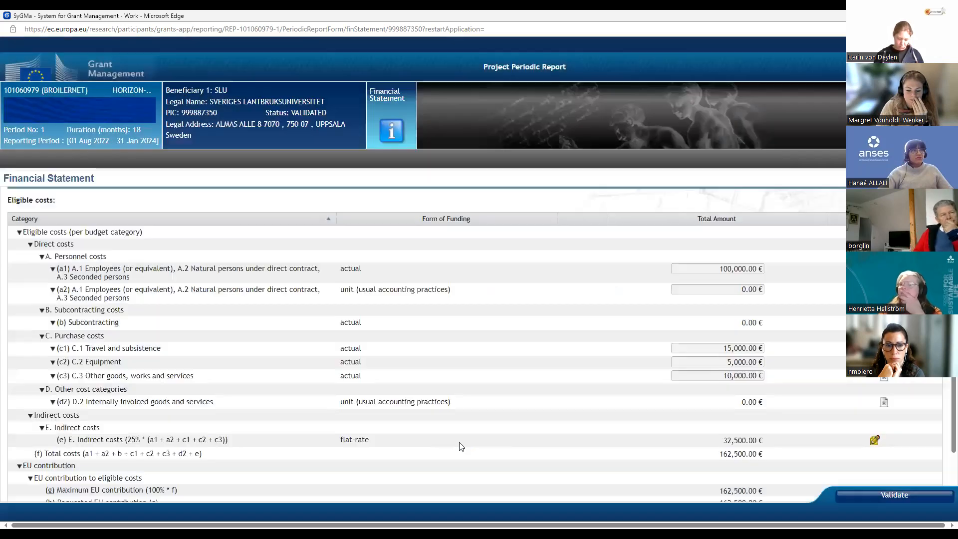
Step: Reopen the C.1 Travel and subsistence details, correct the "WP2 meeting" costs to 2500 EUR and save
left_click(708, 349)
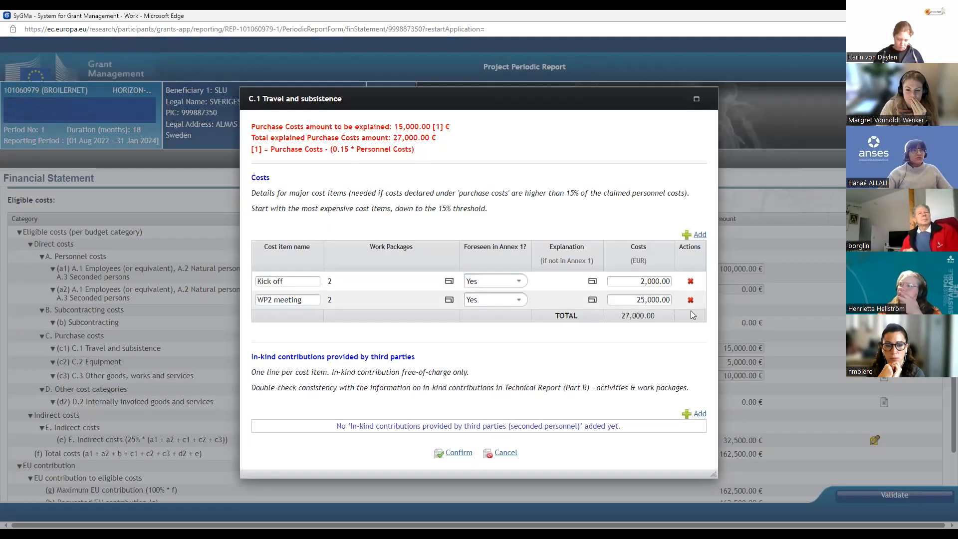
left_click(654, 300)
key("BackSpace")
left_click(459, 453)
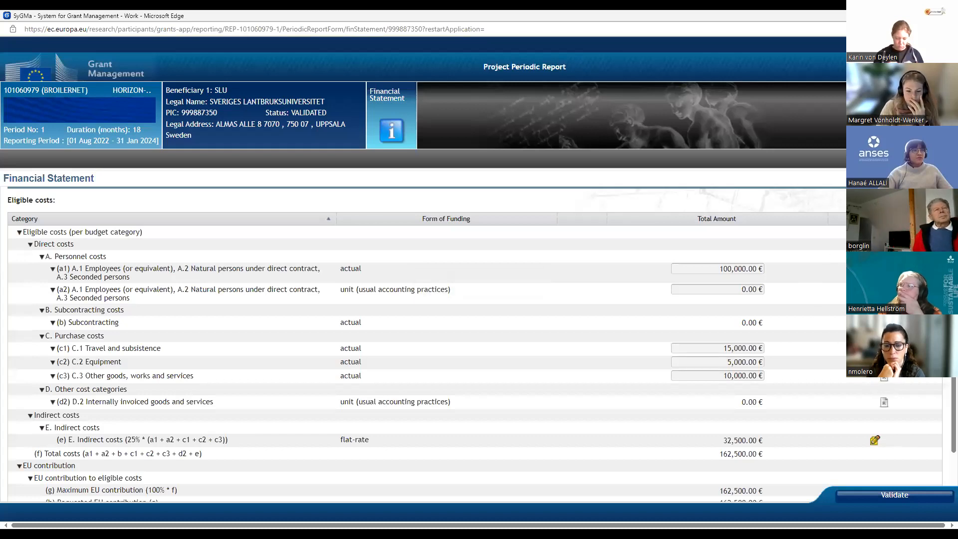
Step: Add a cost item named "IT consultant" to the C.3 Other goods, works and services details
left_click(884, 377)
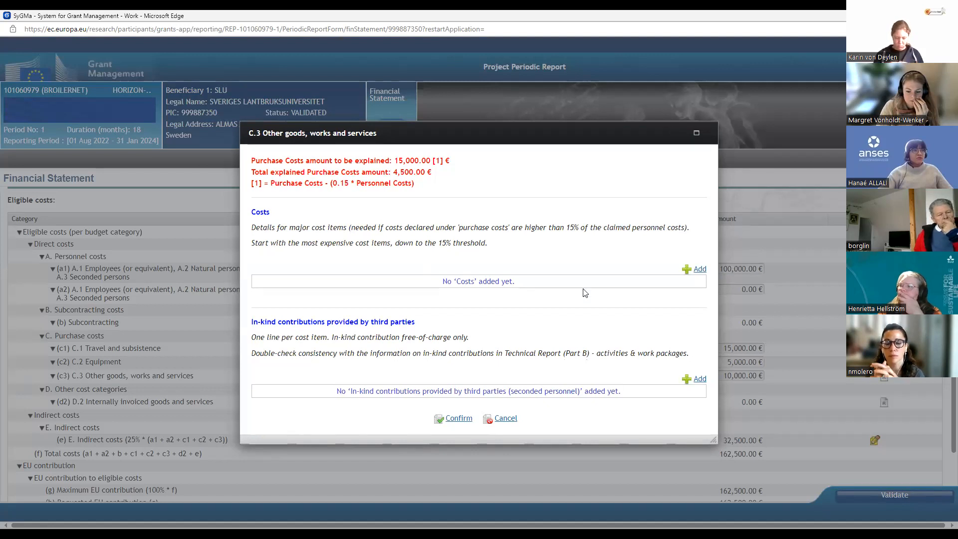
left_click(697, 270)
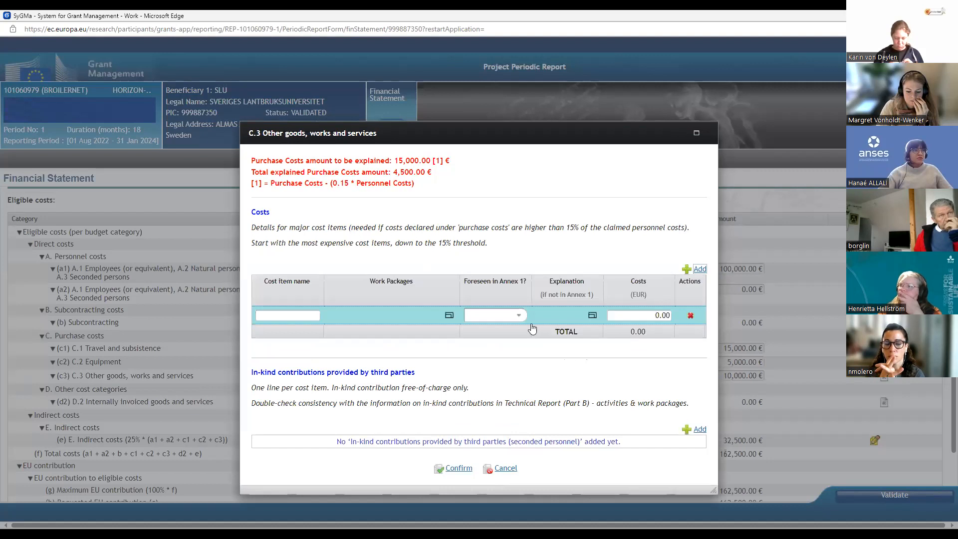
left_click(293, 314)
type("IT")
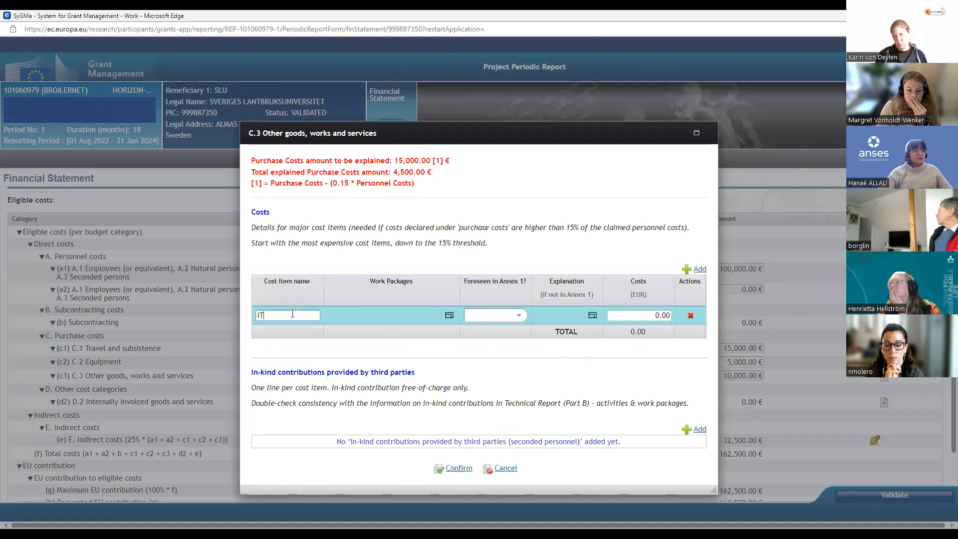
type("consu")
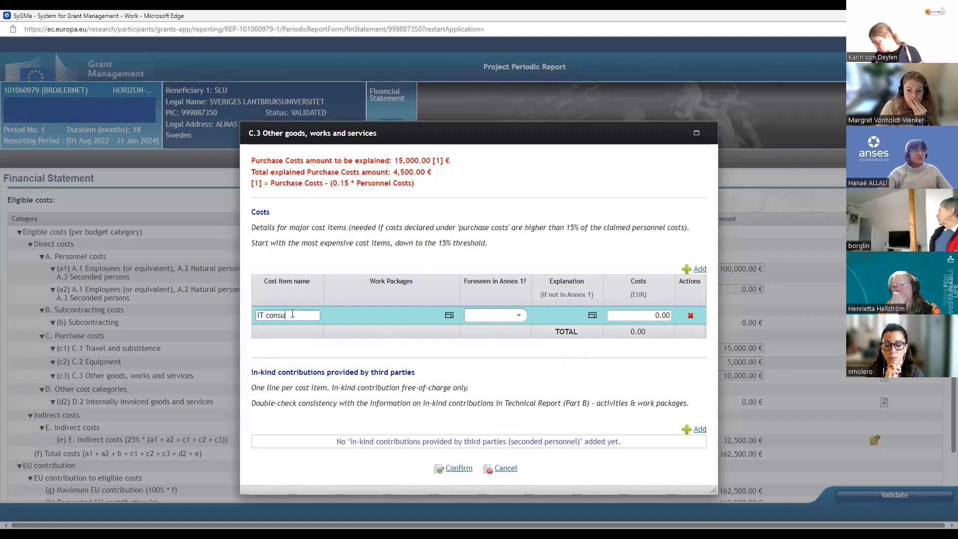
type("ltant")
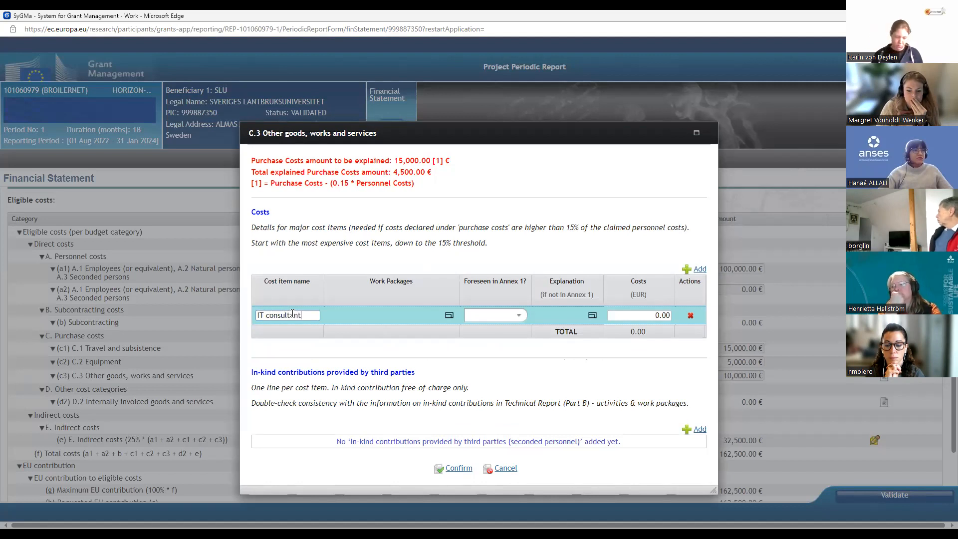
Step: Assign work package WP2 to the C.3 "IT consultant" item and set Foreseen in Annex 1 to Yes
left_click(448, 322)
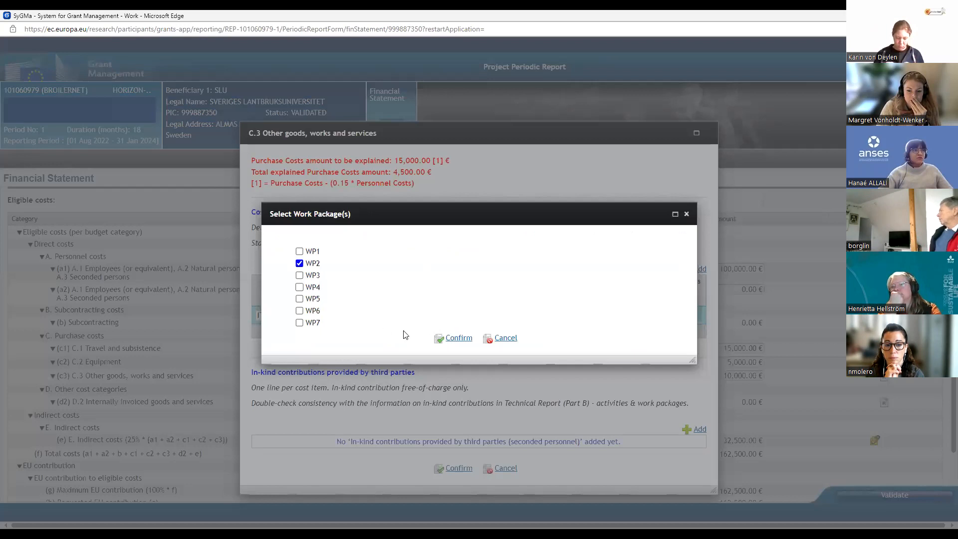
left_click(454, 337)
left_click(514, 317)
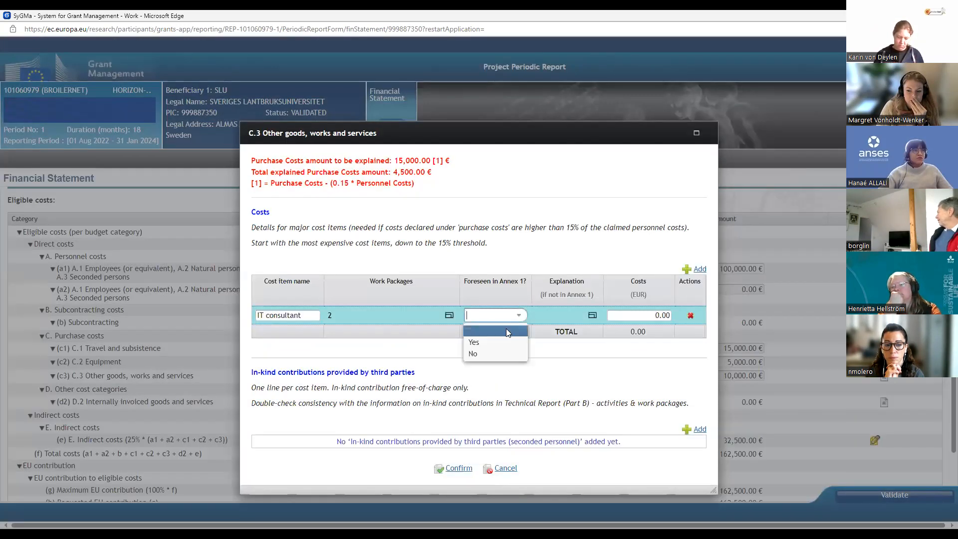
left_click(482, 343)
Step: Set the costs of the C.3 "IT consultant" item to 8500 EUR and save the details
left_click(642, 316)
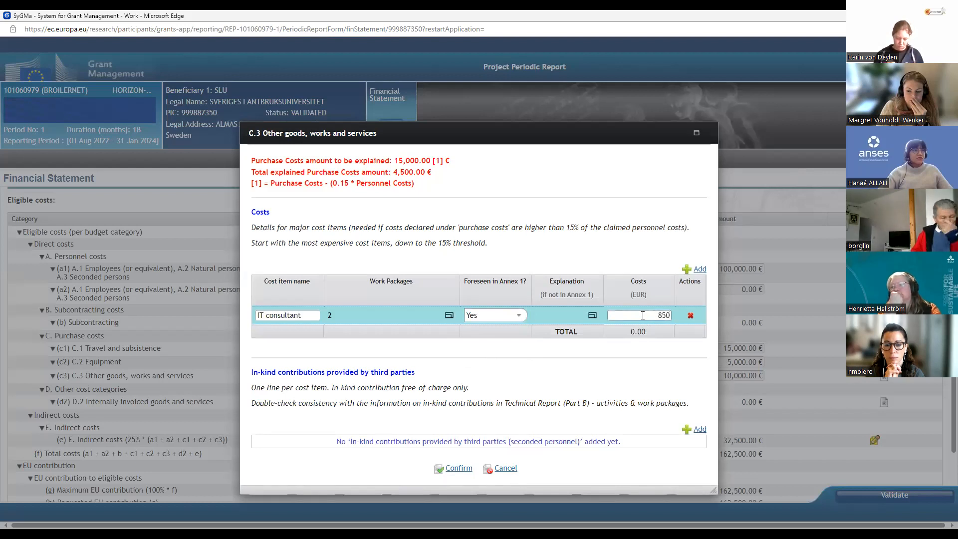
left_click(593, 348)
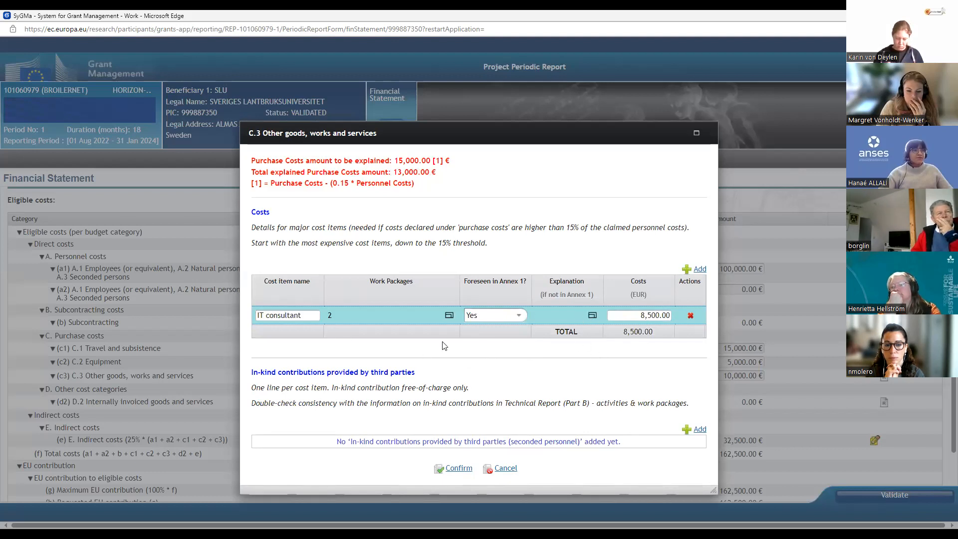
left_click(456, 467)
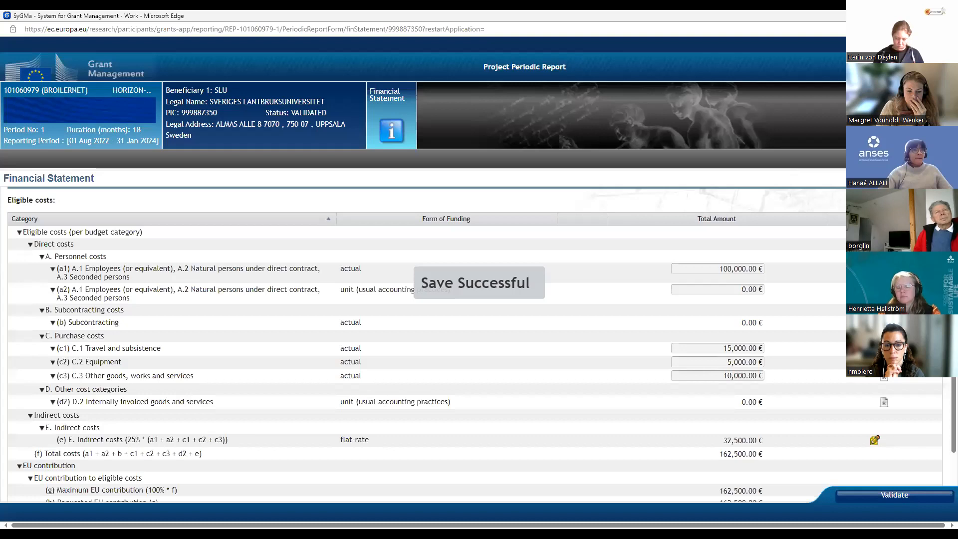
Step: Validate the financial statement, review the validation report, and check the explained purchase costs in the C.3 details without changing them
left_click(898, 496)
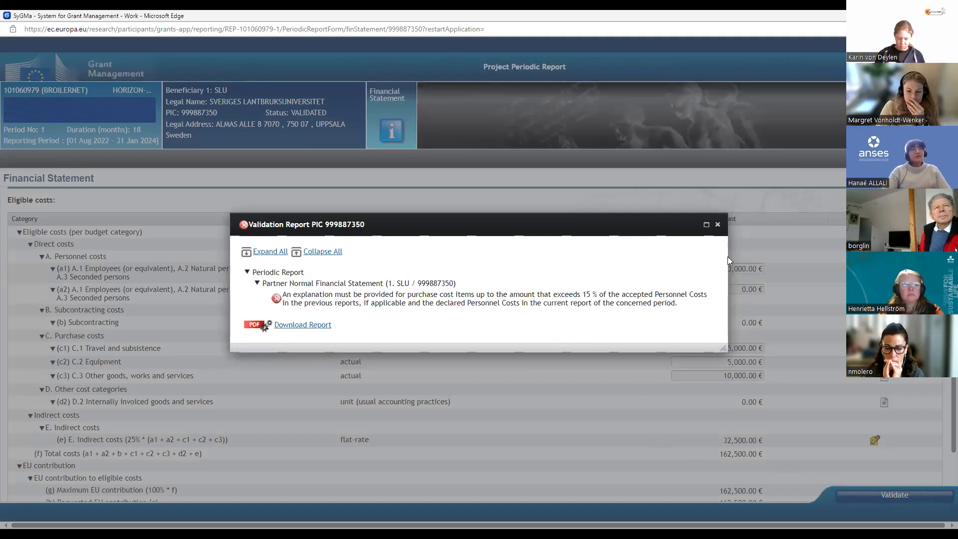
left_click(717, 224)
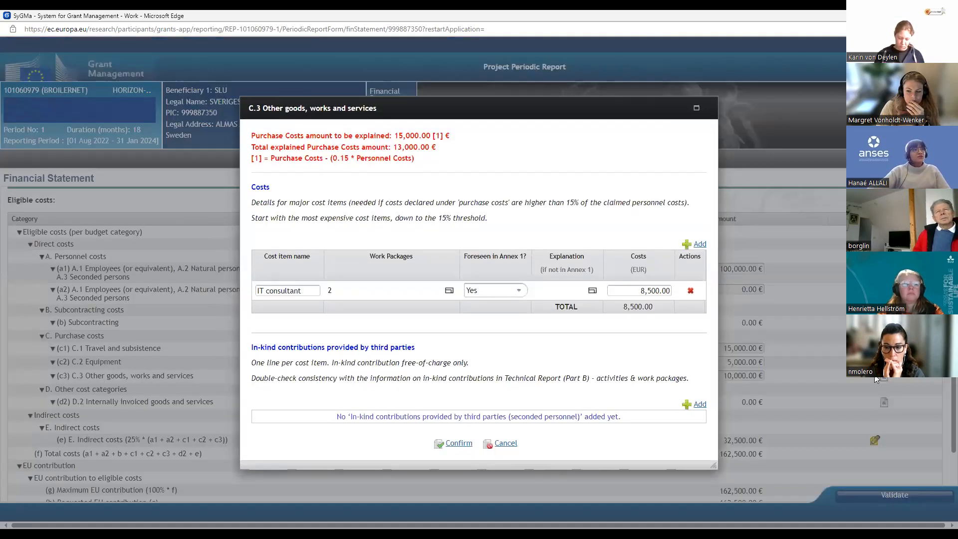
left_click(879, 380)
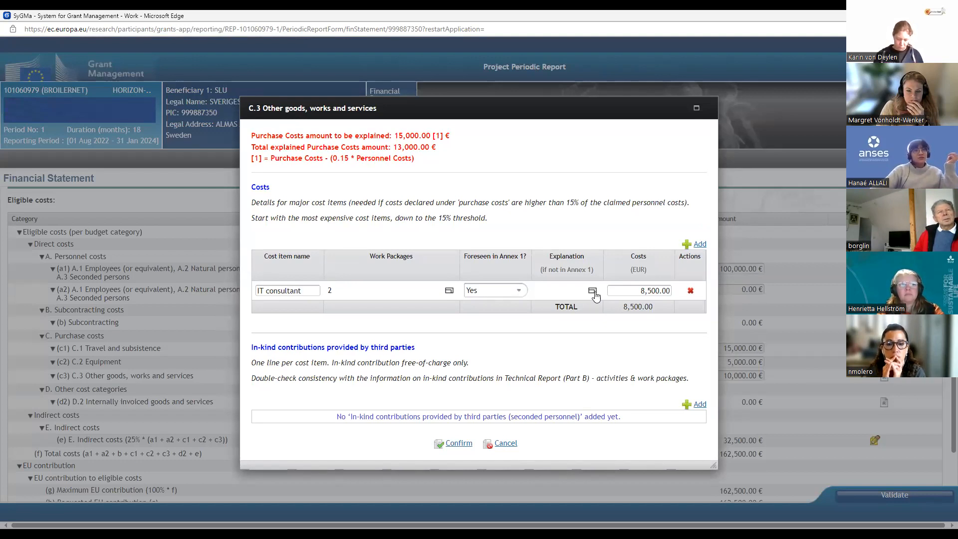
left_click(506, 444)
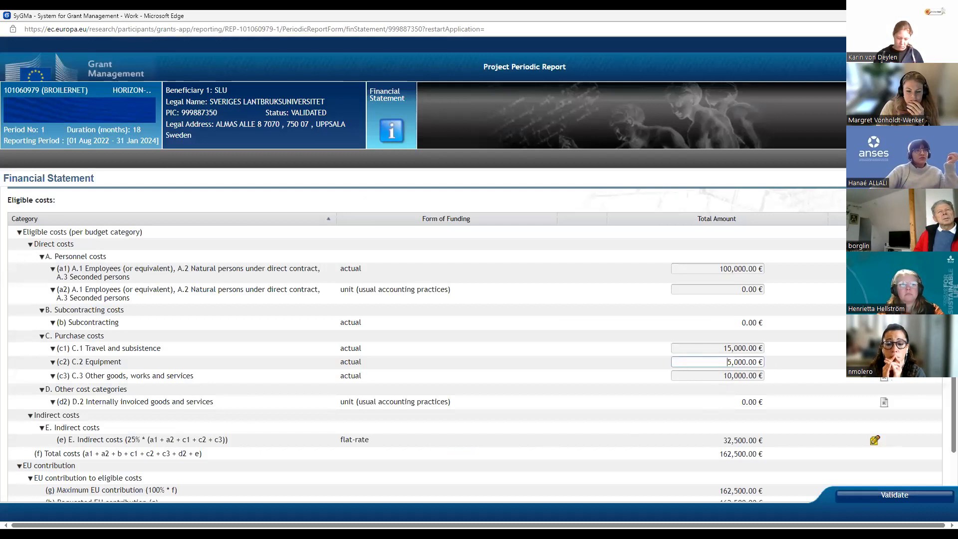
Step: Add a cost item named "Microscope" to the C.2 Equipment details and assign it work package WP2
left_click(727, 362)
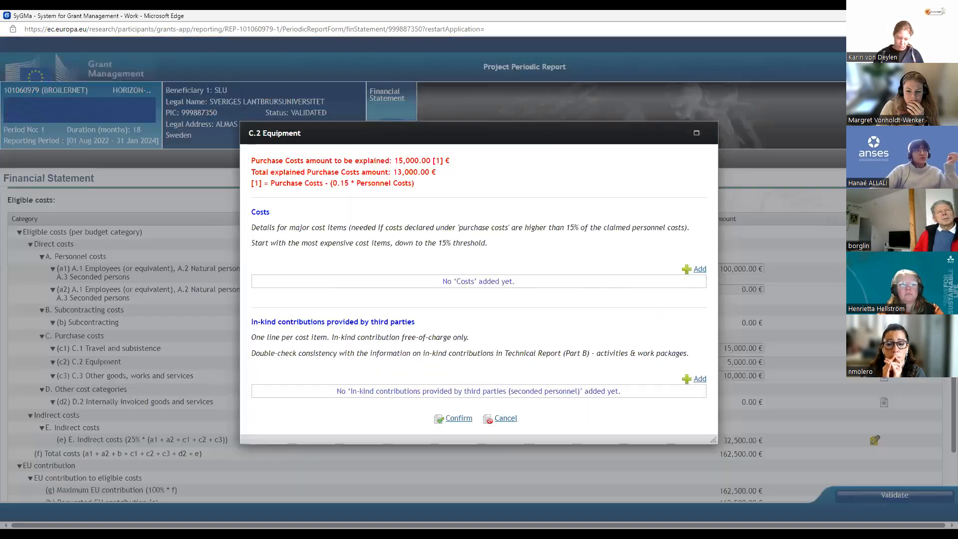
left_click(696, 269)
left_click(293, 315)
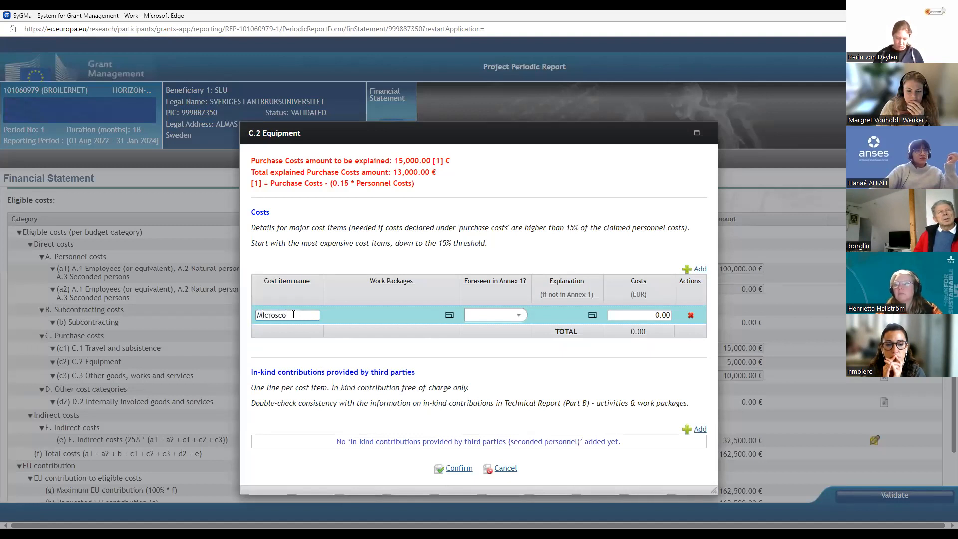
left_click(449, 315)
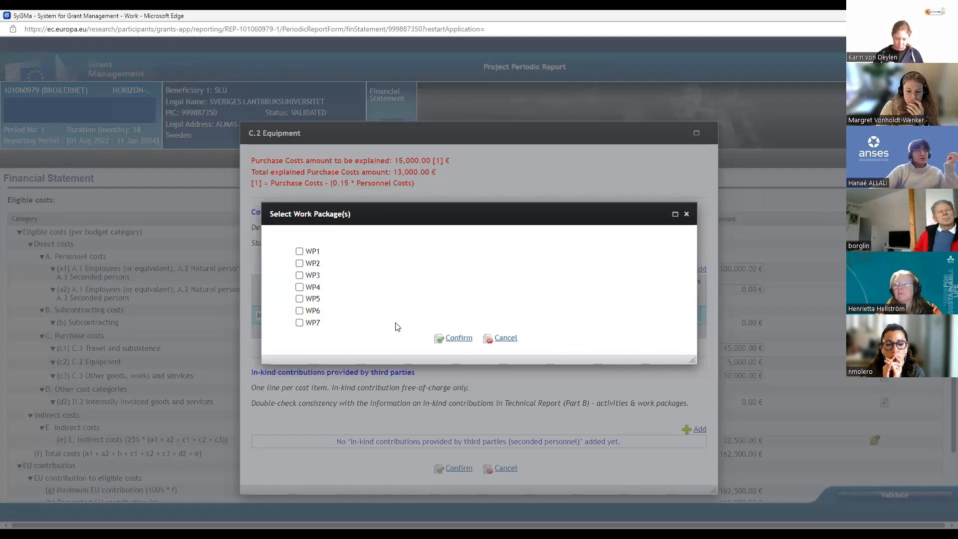
left_click(460, 339)
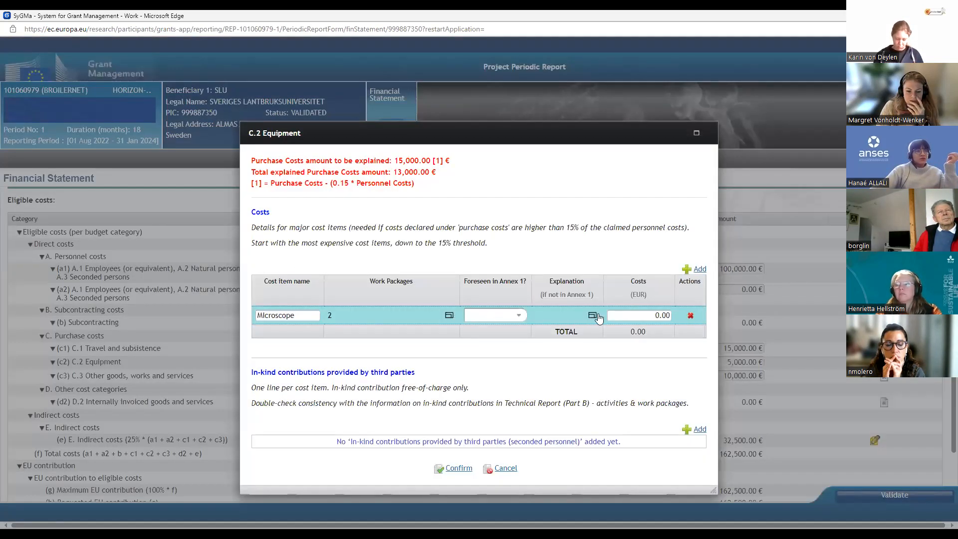
Step: Set the C.2 "Microscope" item as foreseen in Annex 1, enter costs of 4000 EUR, and save the equipment details
left_click(513, 313)
left_click(498, 340)
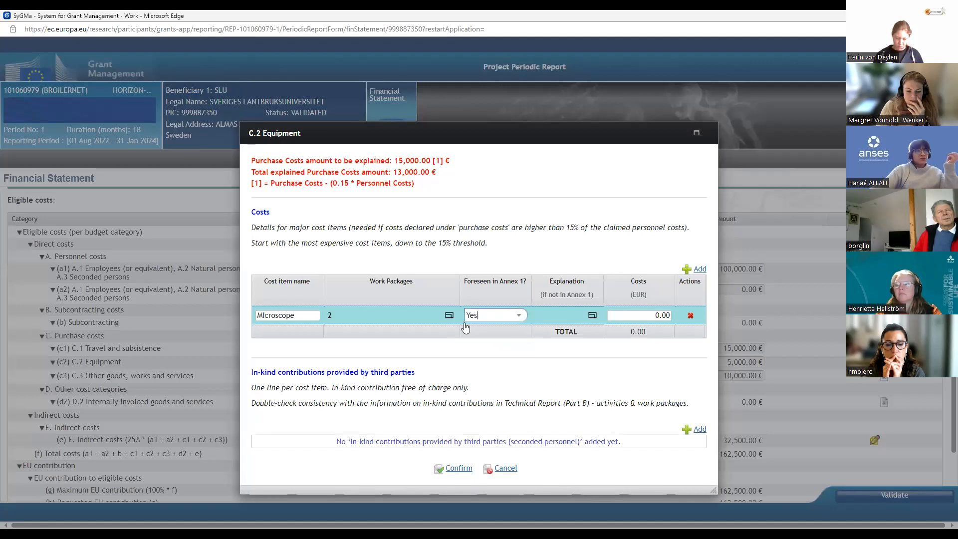
left_click(634, 318)
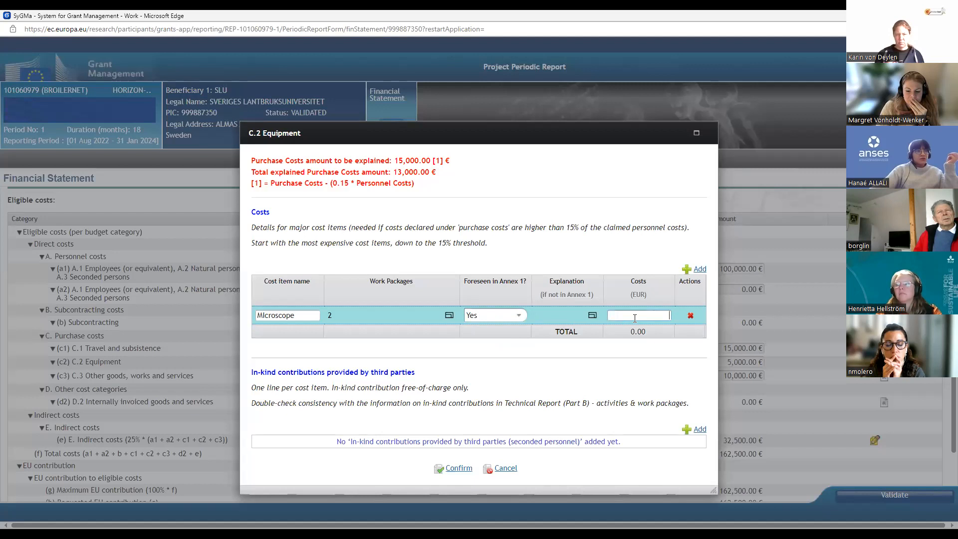
type("40000")
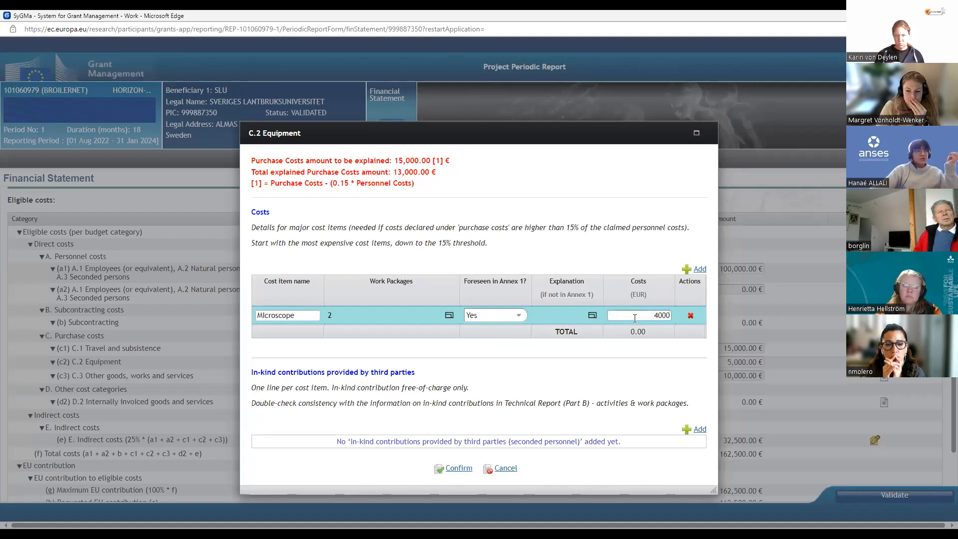
left_click(454, 468)
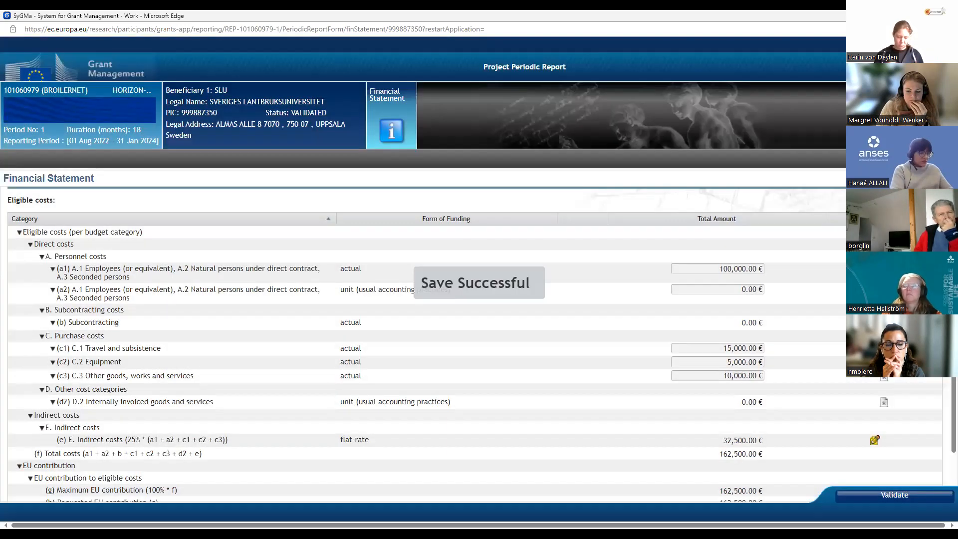
Step: Validate the financial statement and revalidate SLU's Financial Part on the project's Grant Management Services page
left_click(895, 496)
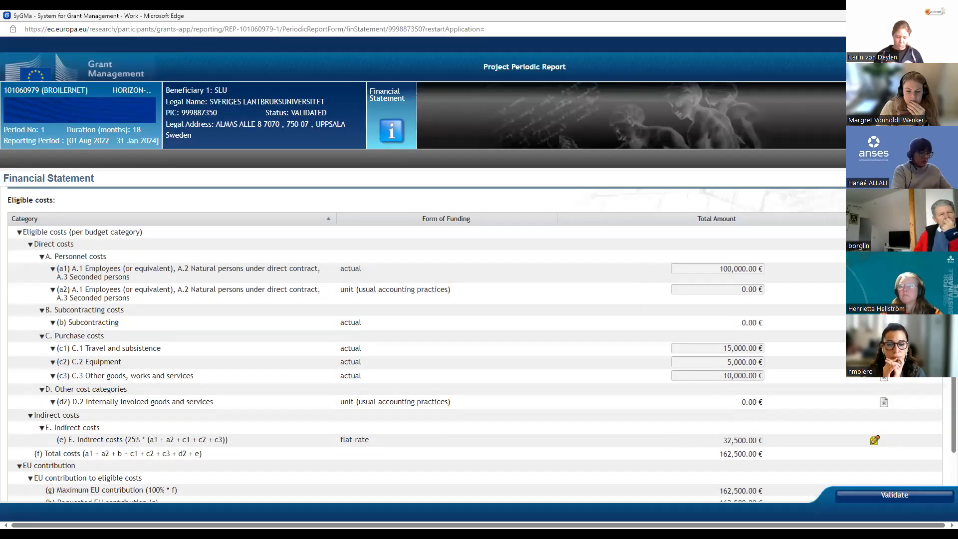
left_click(896, 494)
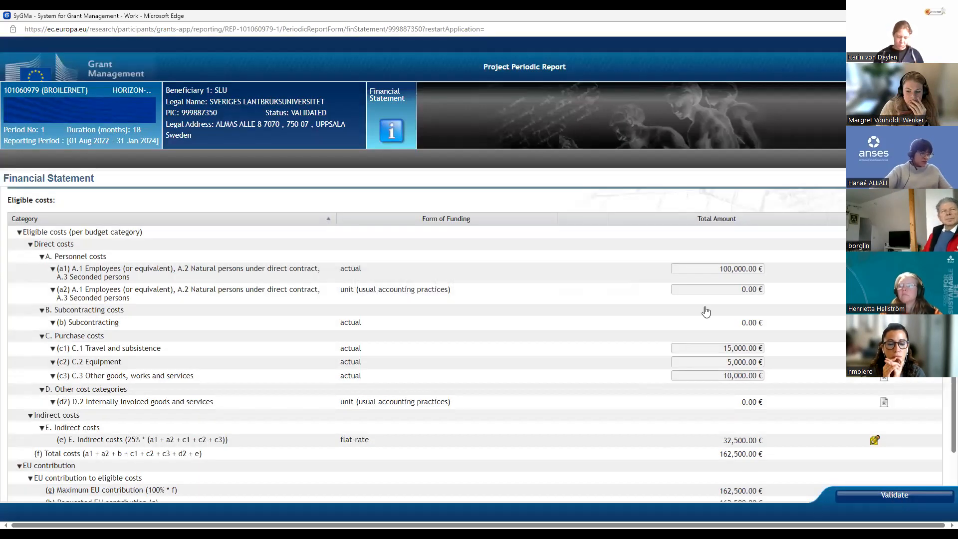
scroll(776, 357, "down", 3)
scroll(776, 357, "up", 5)
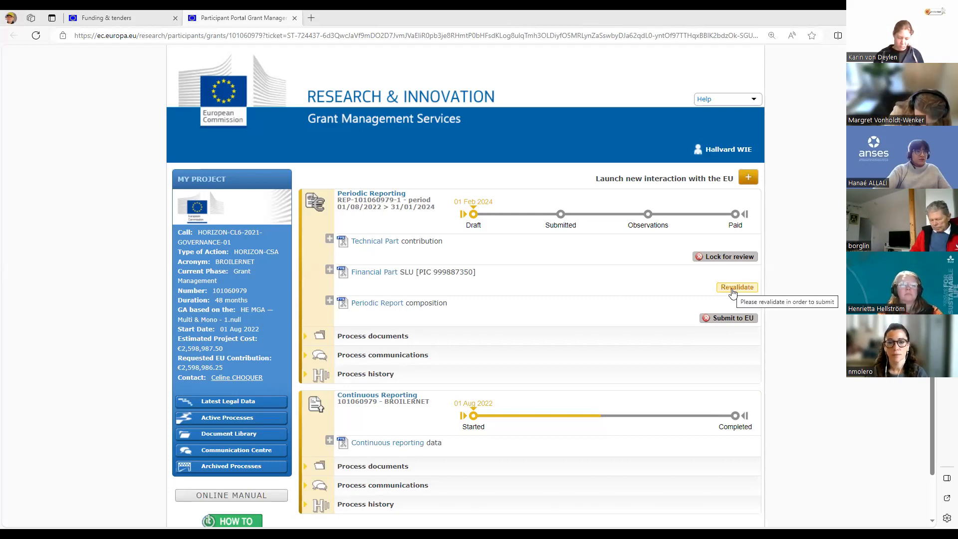
left_click(732, 290)
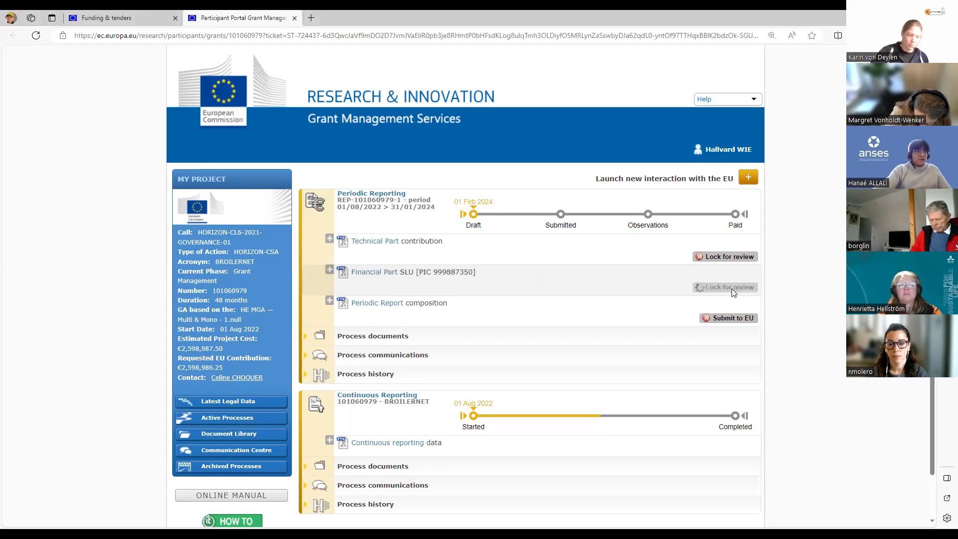
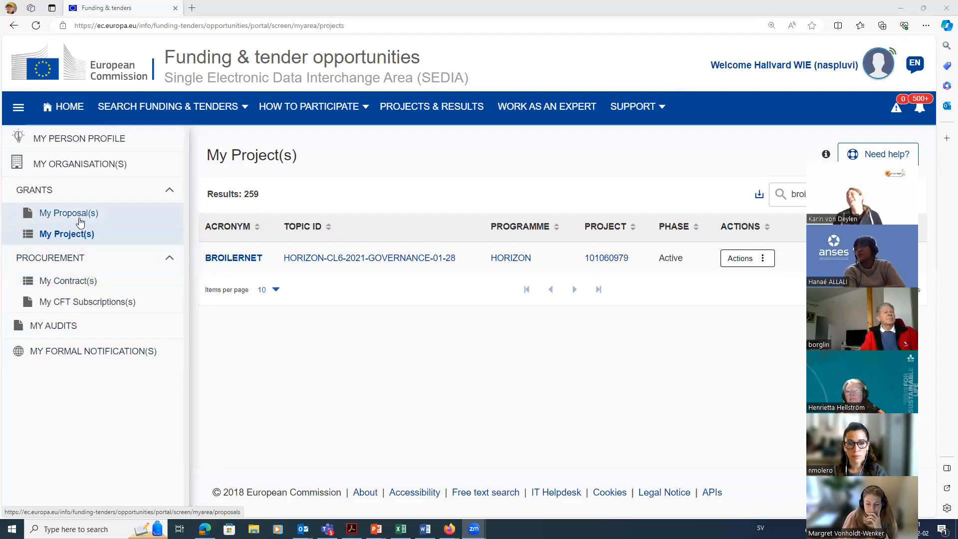
Step: Open the form for adding a role to Sveriges Lantbruksuniversitet at organisation level
left_click(78, 164)
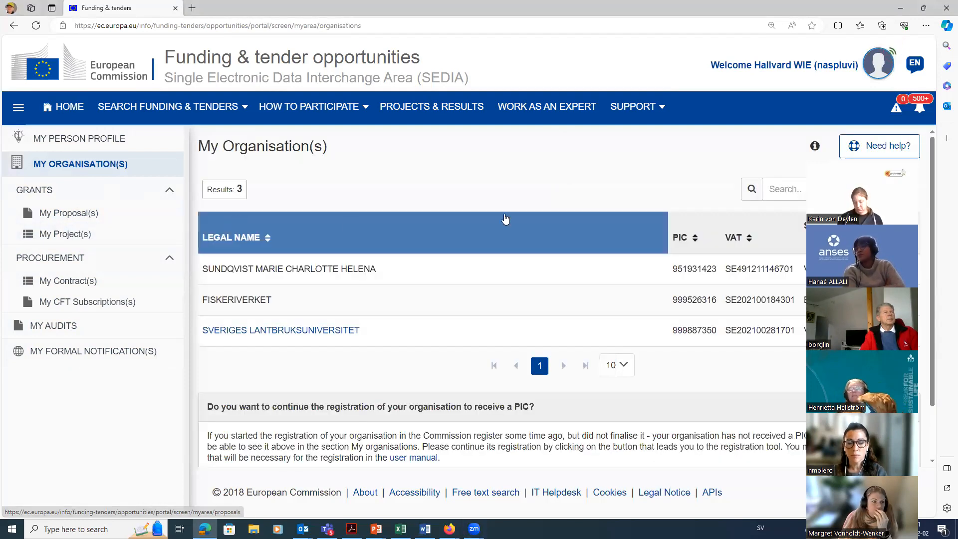
scroll(506, 218, "down", 2)
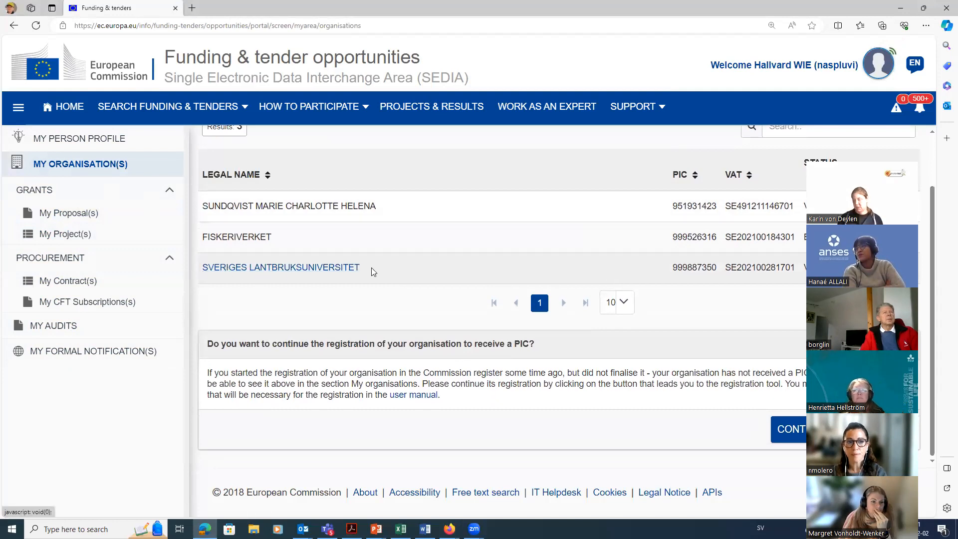
left_click(897, 267)
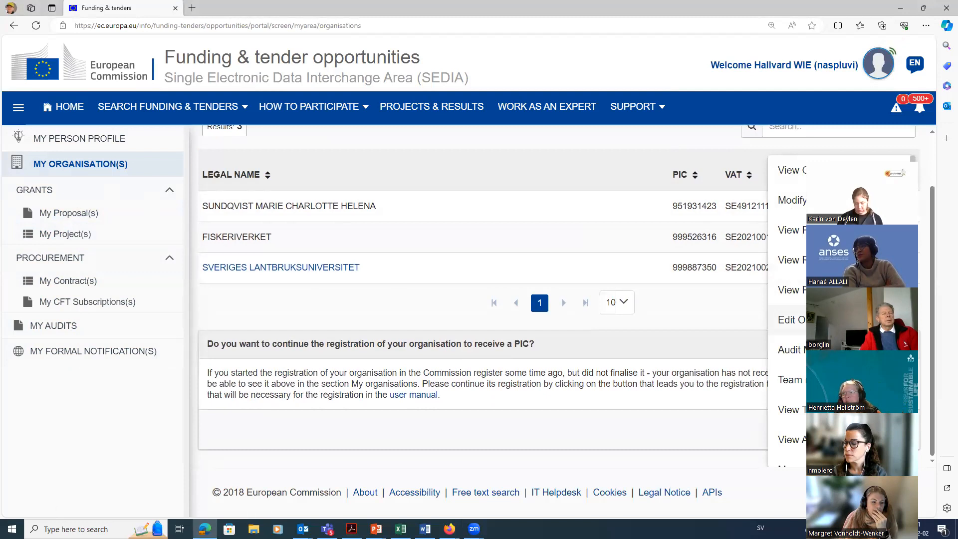
left_click(823, 319)
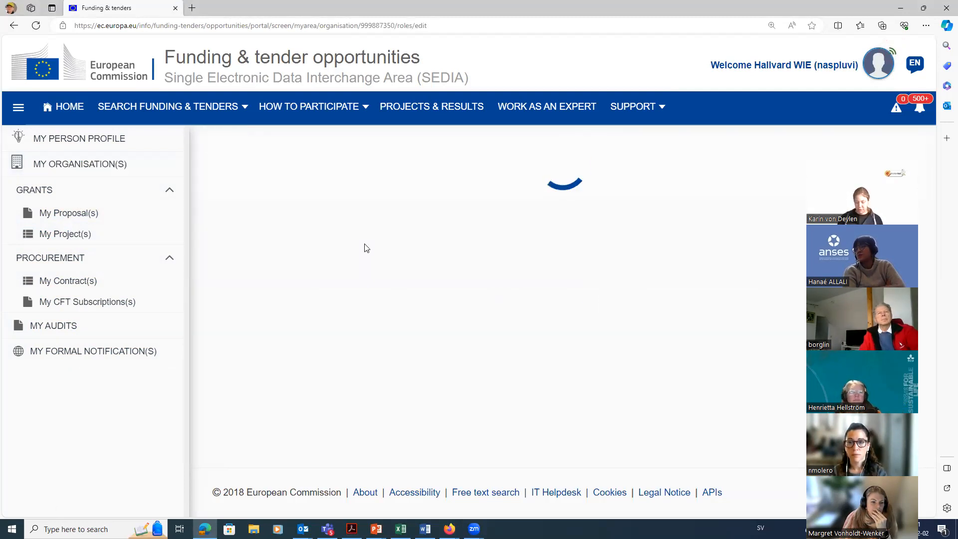
scroll(366, 248, "down", 4)
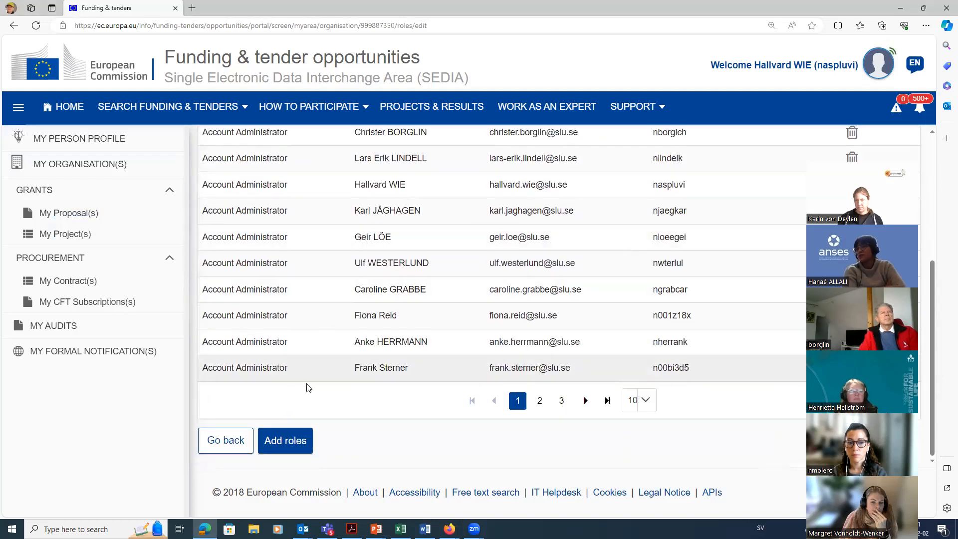
left_click(295, 443)
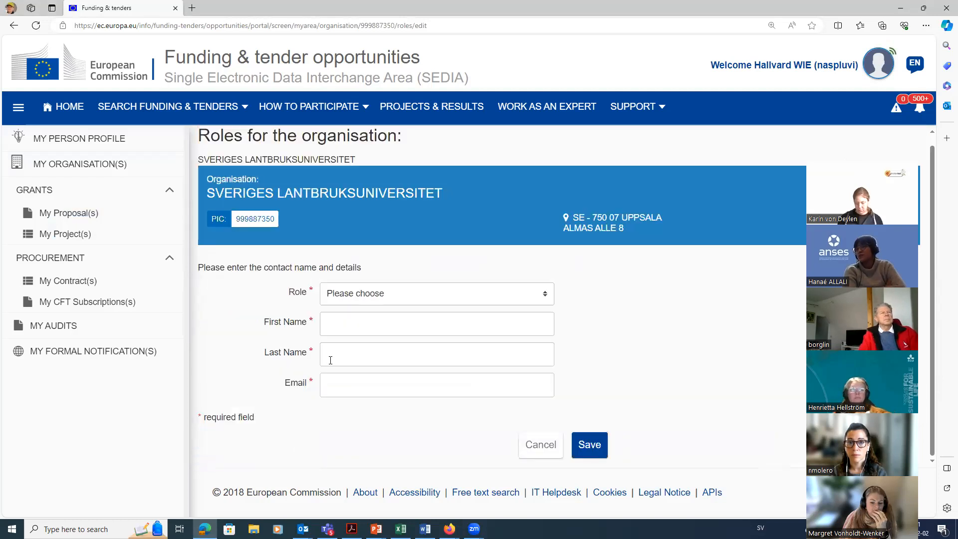
Step: Choose Financial Signatory as the organisation role and go through the required name and email fields without filling them in
left_click(398, 300)
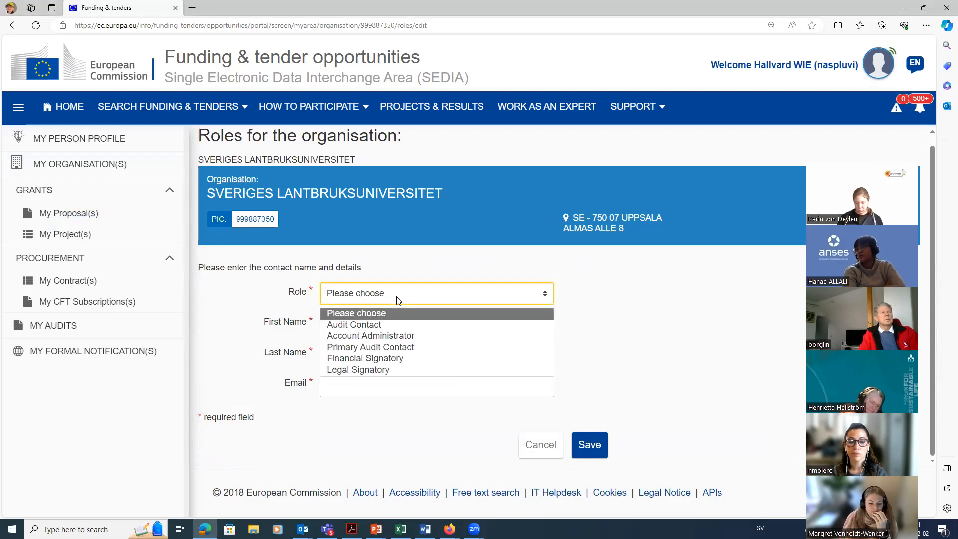
left_click(385, 360)
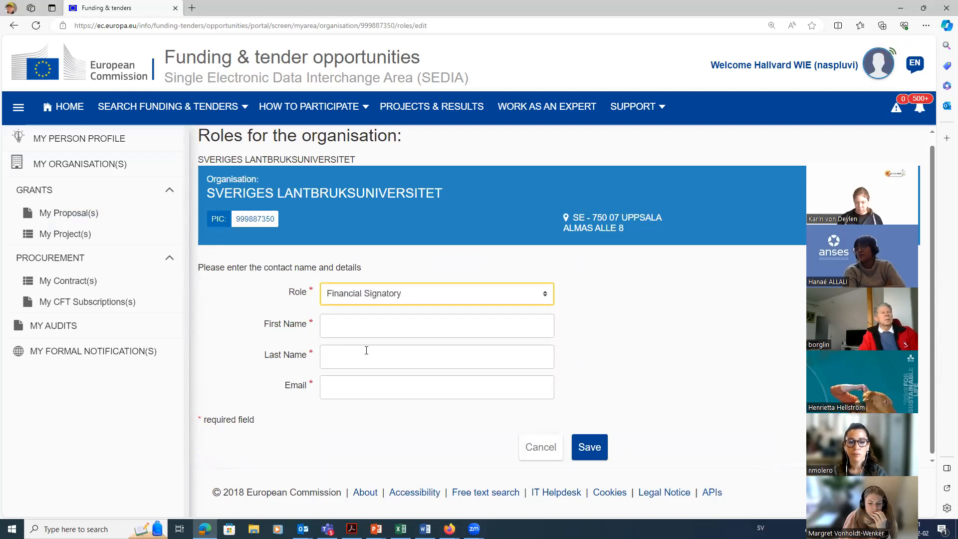
left_click(343, 325)
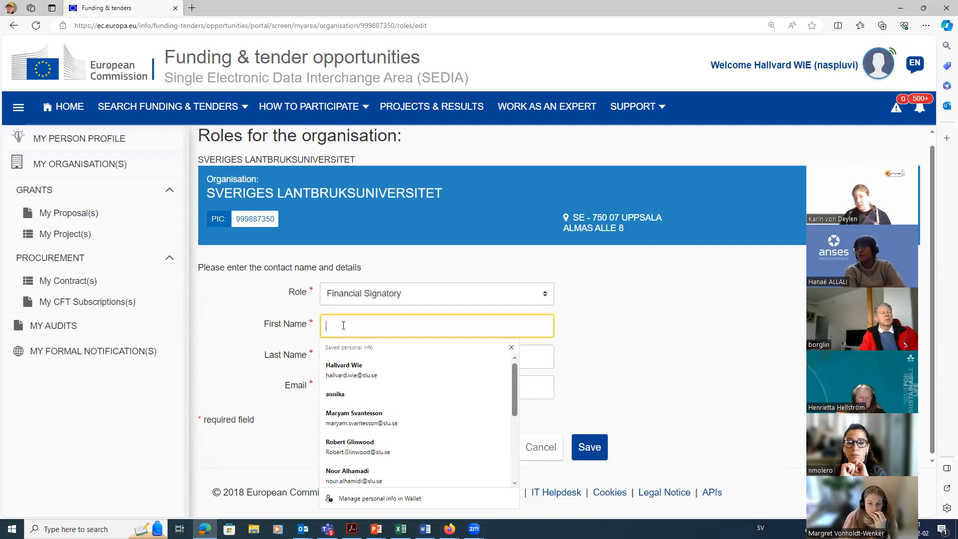
left_click(239, 334)
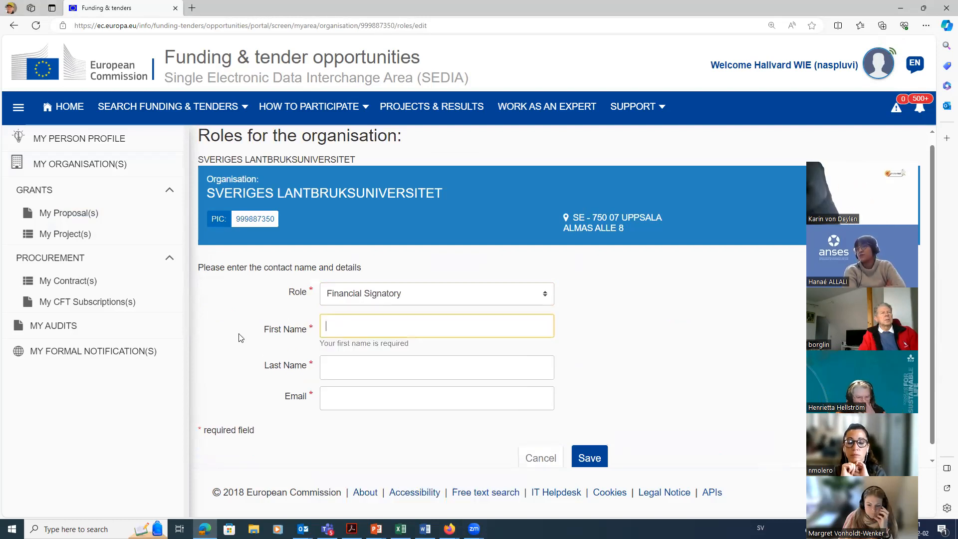
left_click(348, 366)
left_click(334, 403)
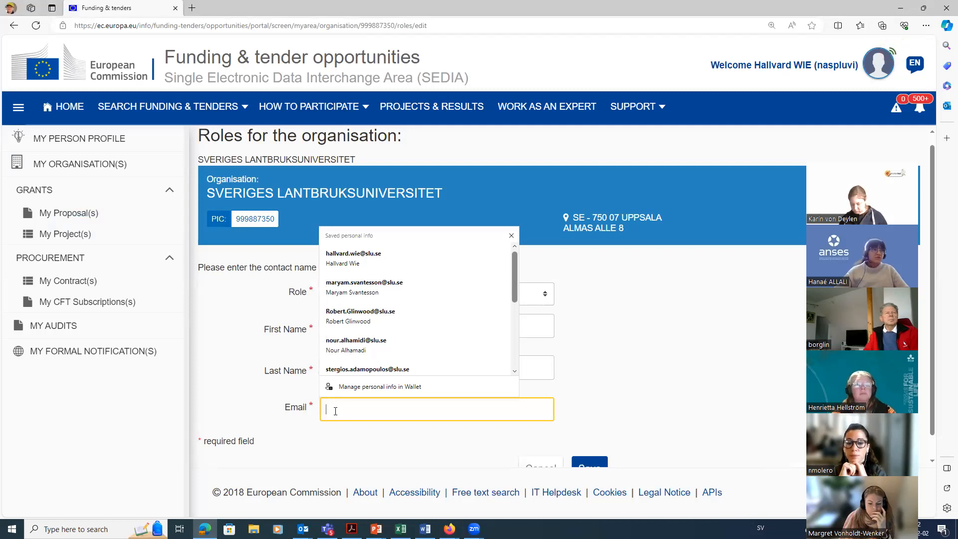
left_click(351, 440)
scroll(596, 410, "down", 1)
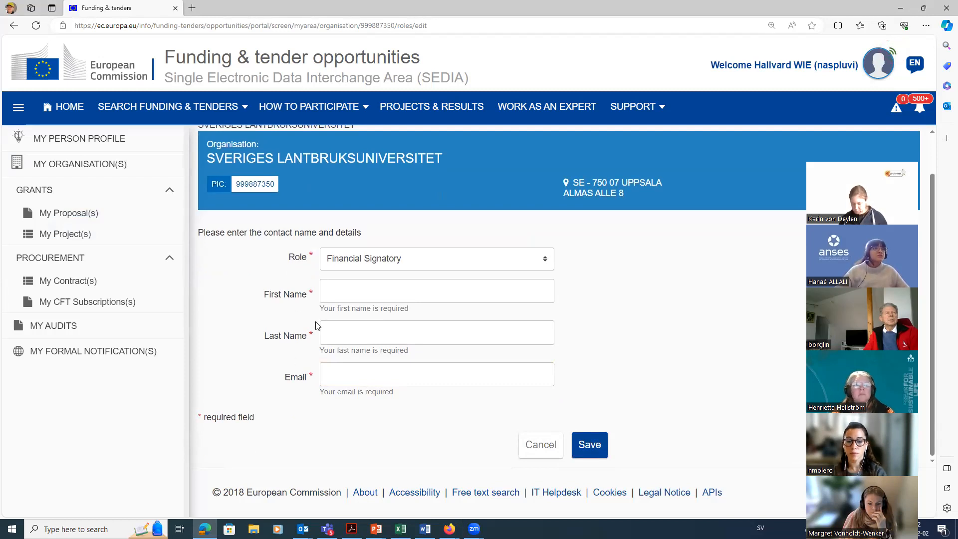
scroll(319, 325, "up", 1)
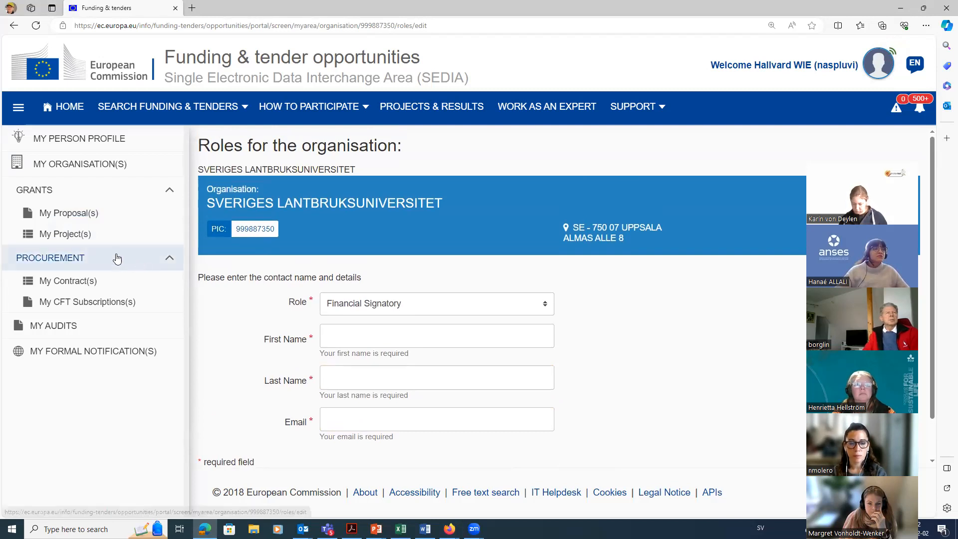
Step: Search the project list for "broile" and open the consortium management of BROILERNET to review its beneficiaries
left_click(73, 234)
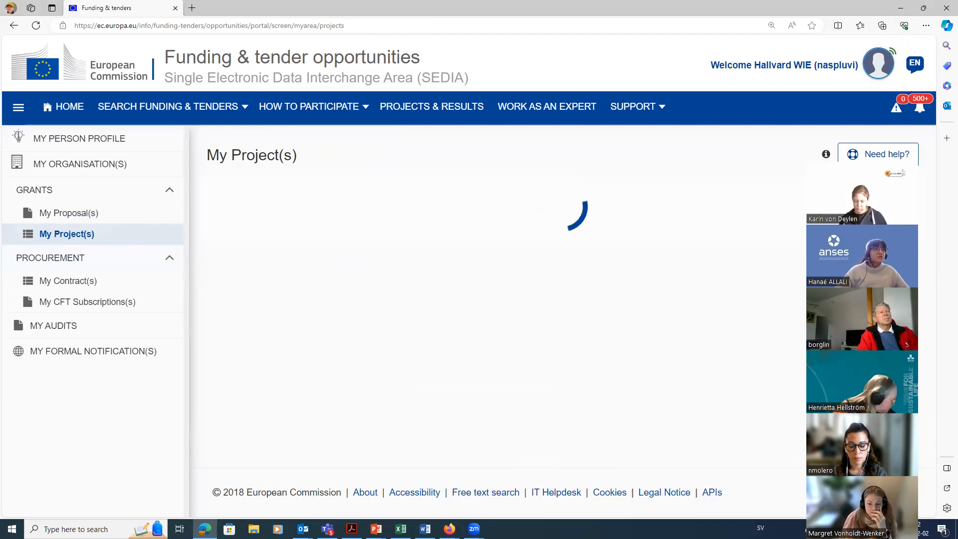
left_click(795, 195)
type("broile")
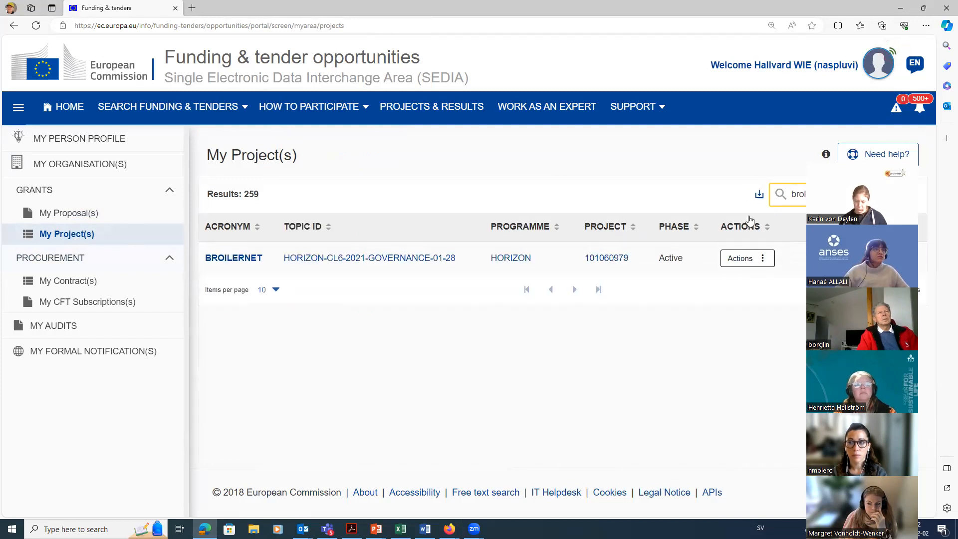
left_click(745, 259)
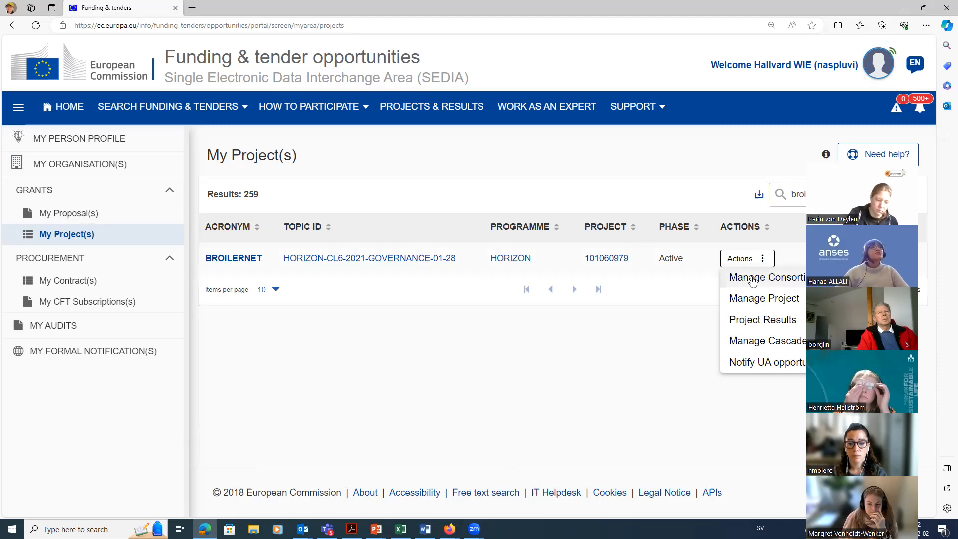
left_click(752, 279)
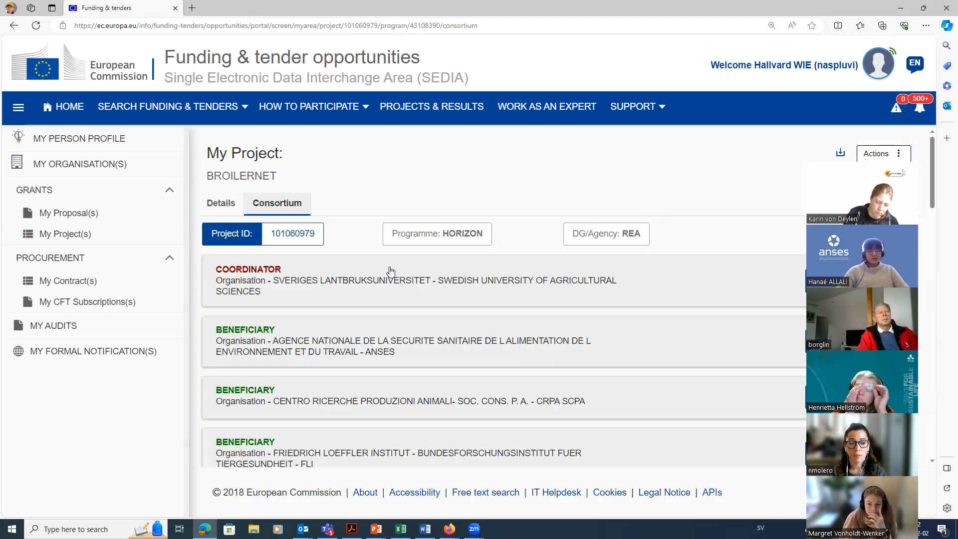
scroll(381, 261, "down", 3)
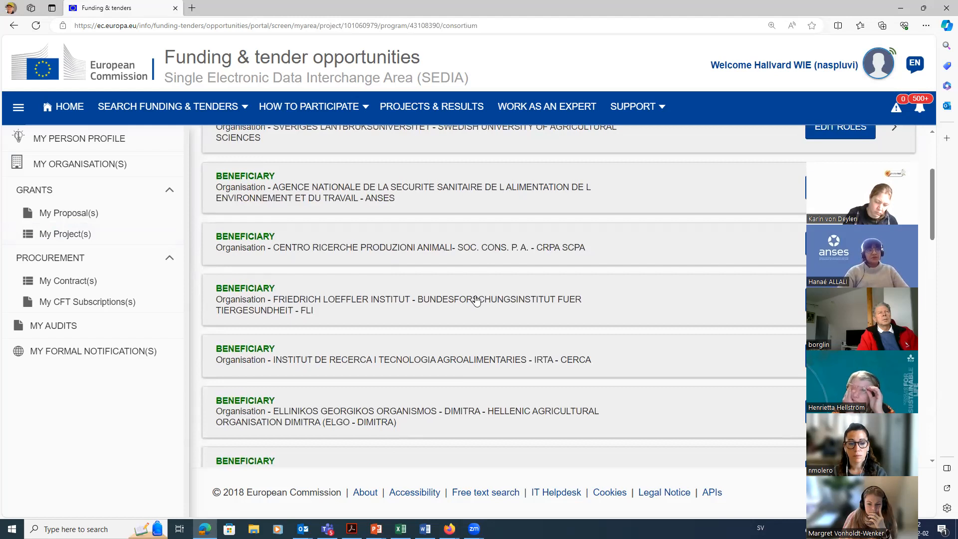
scroll(551, 305, "up", 1)
scroll(550, 305, "up", 2)
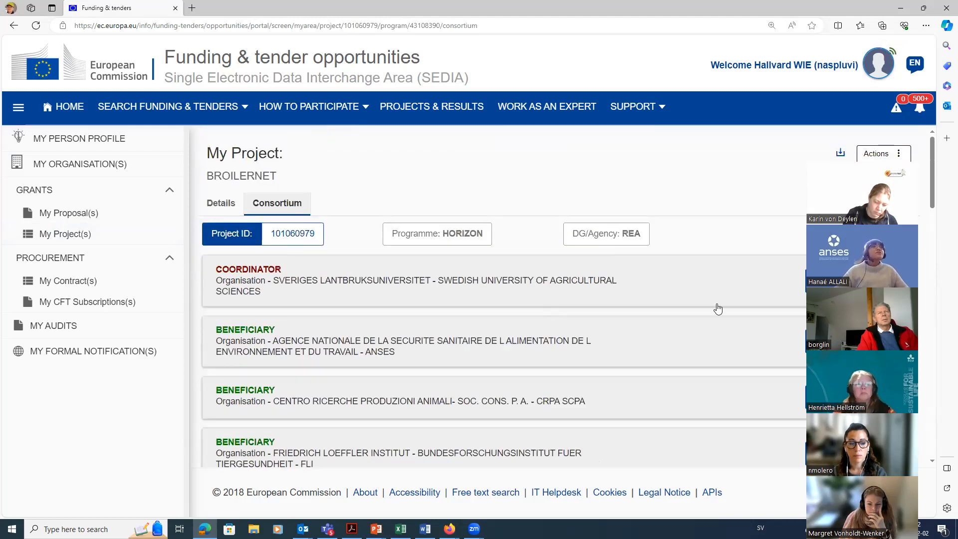
Step: Open the form for adding a BROILERNET project role for coordinator Sveriges Lantbruksuniversitet and review the available roles
left_click(553, 295)
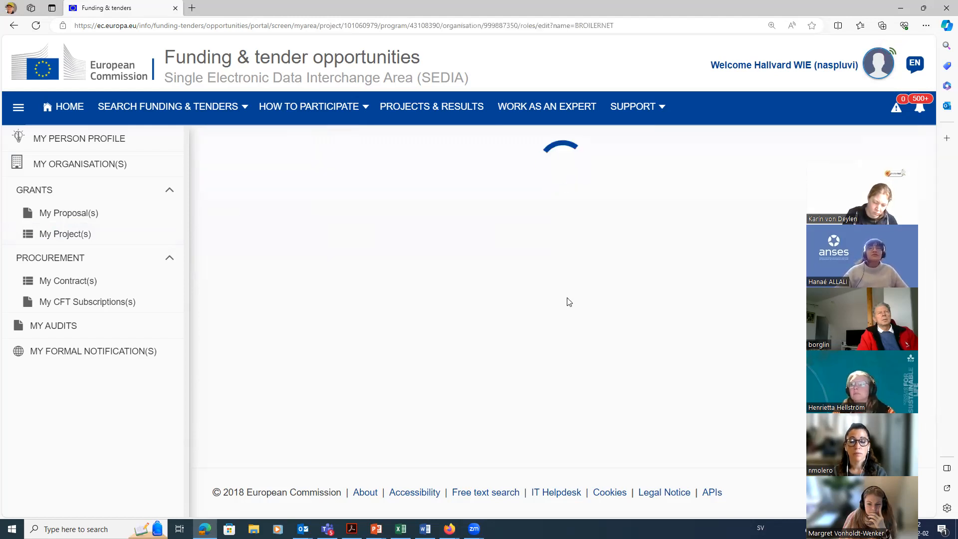
scroll(372, 275, "down", 4)
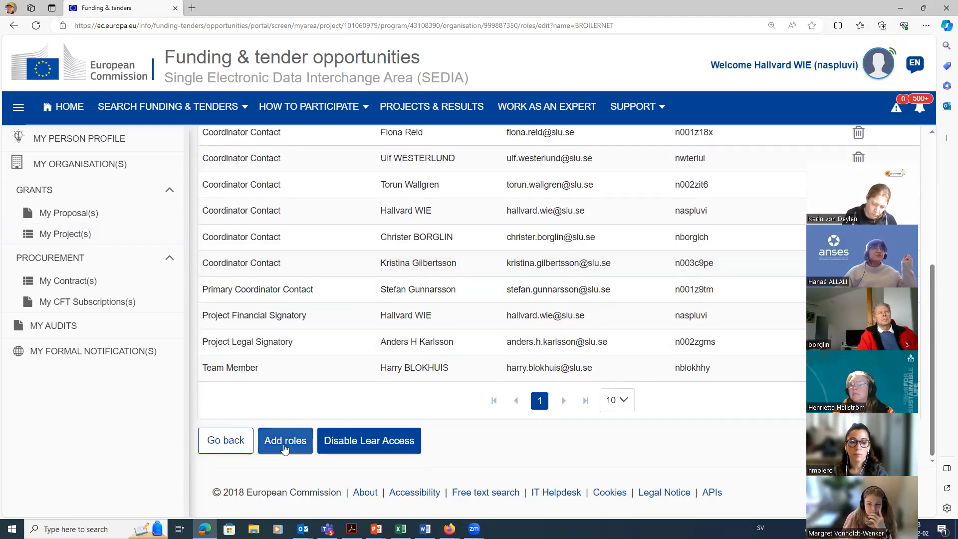
left_click(284, 441)
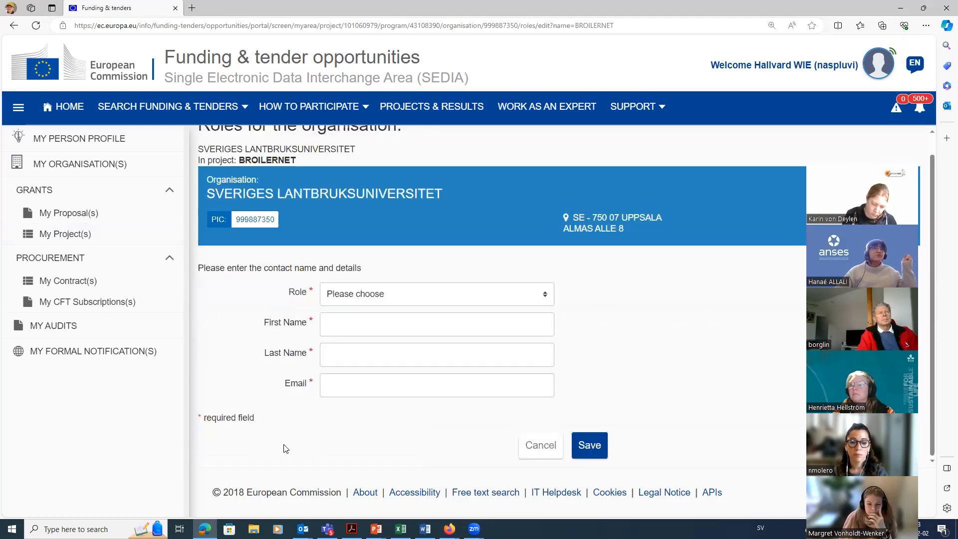
left_click(388, 296)
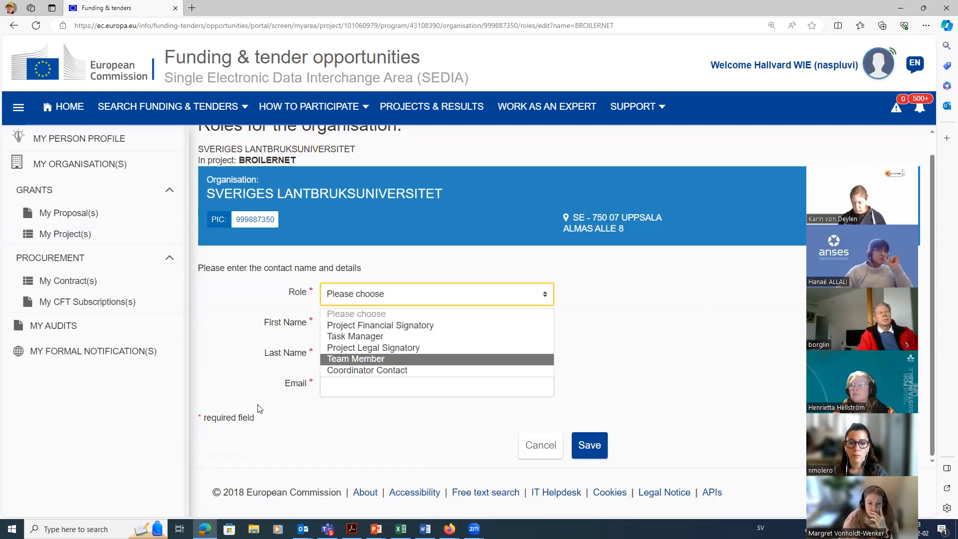
left_click(291, 421)
left_click(291, 420)
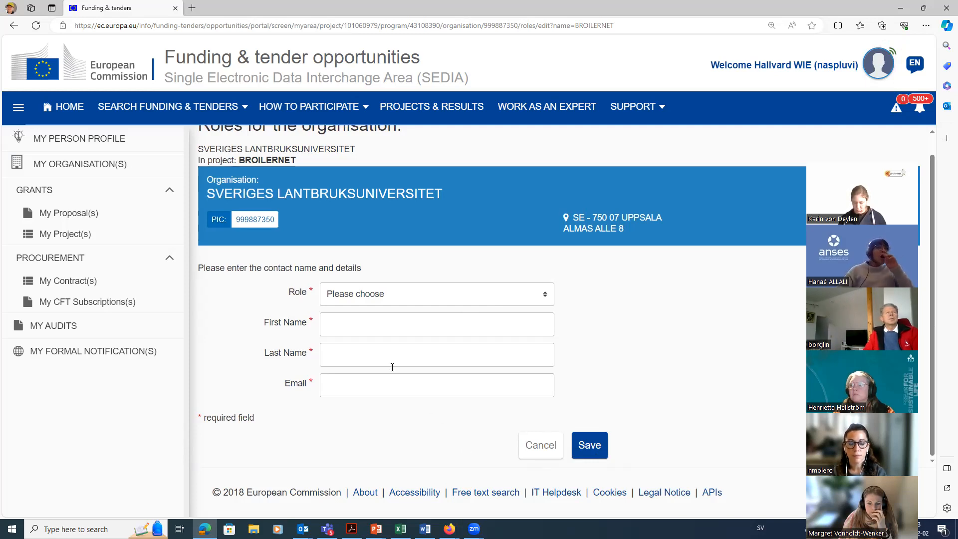
Step: Set the new project role to Coordinator Contact and go through the required name and email fields, leaving them empty
left_click(399, 298)
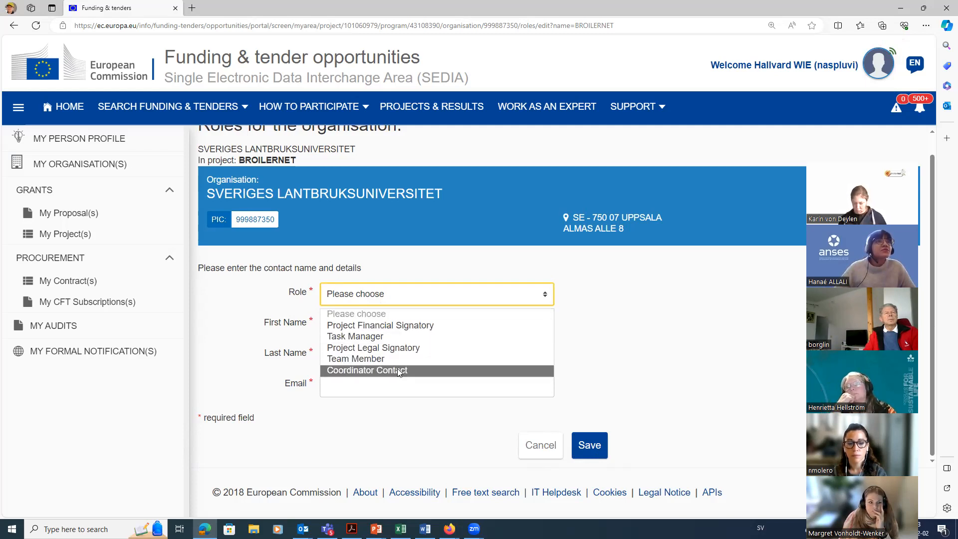
left_click(357, 373)
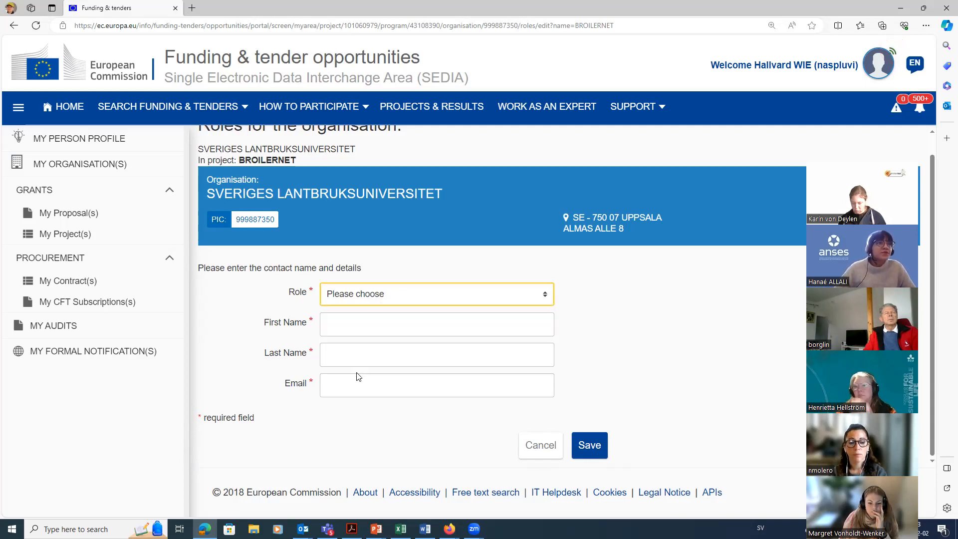
left_click(340, 330)
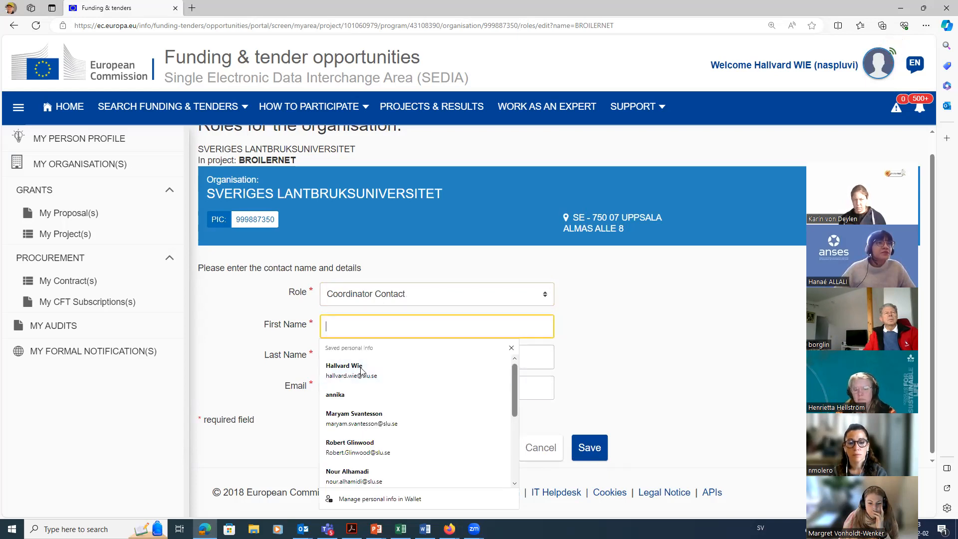
left_click(529, 362)
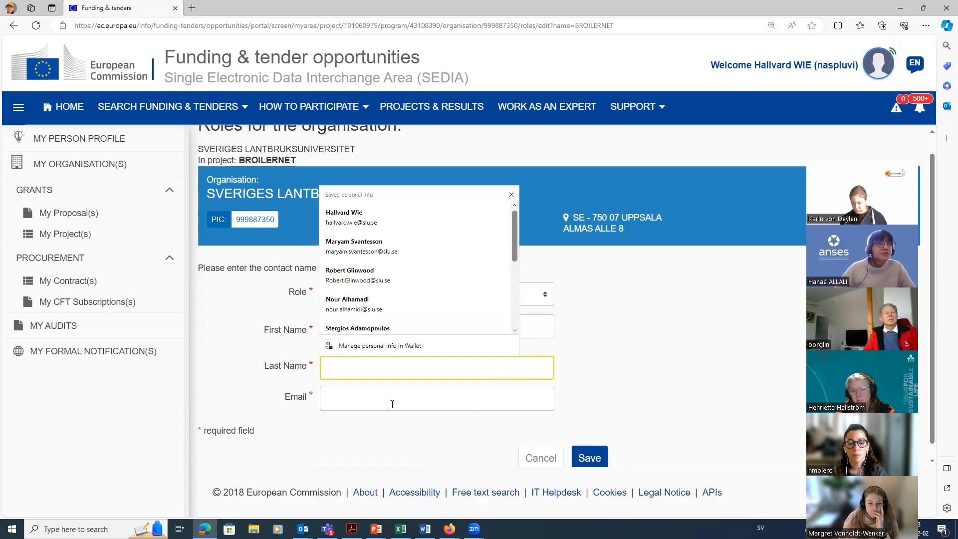
left_click(379, 390)
left_click(250, 381)
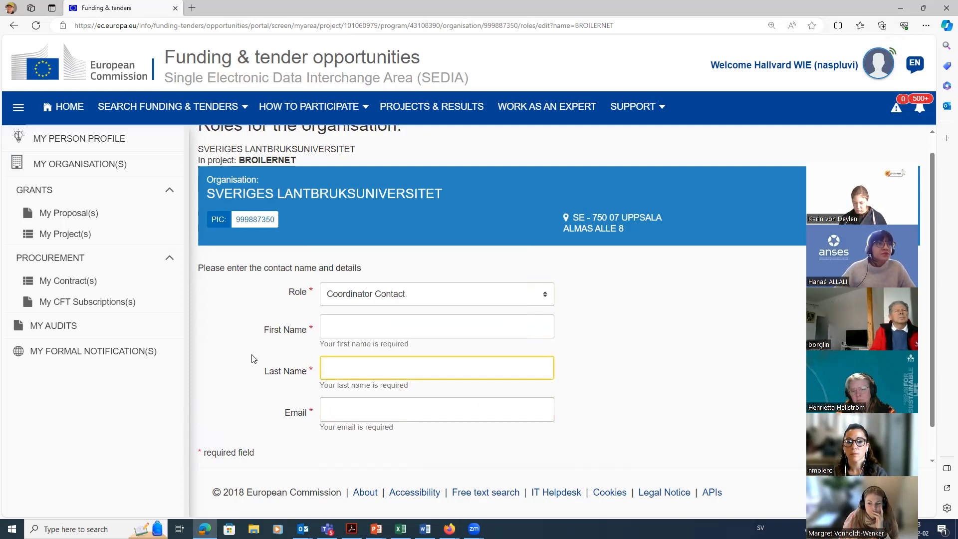